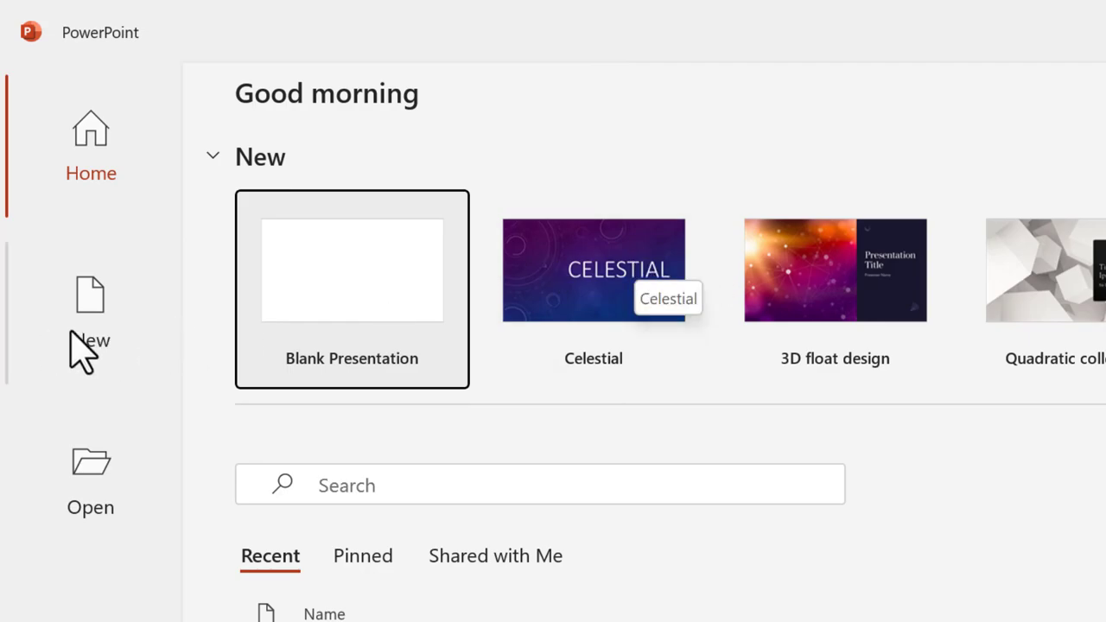
Search the online templates for "celestial" and create a presentation from the Celestial theme
{"action": "left_click", "coordinate": [93, 339]}
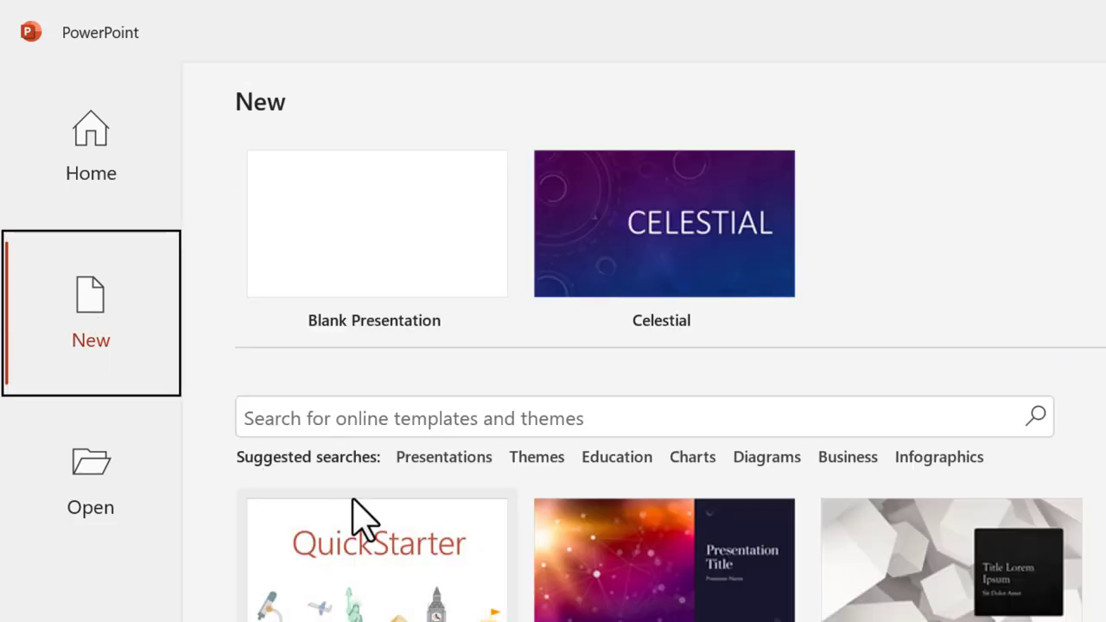
{"action": "left_click", "coordinate": [420, 415]}
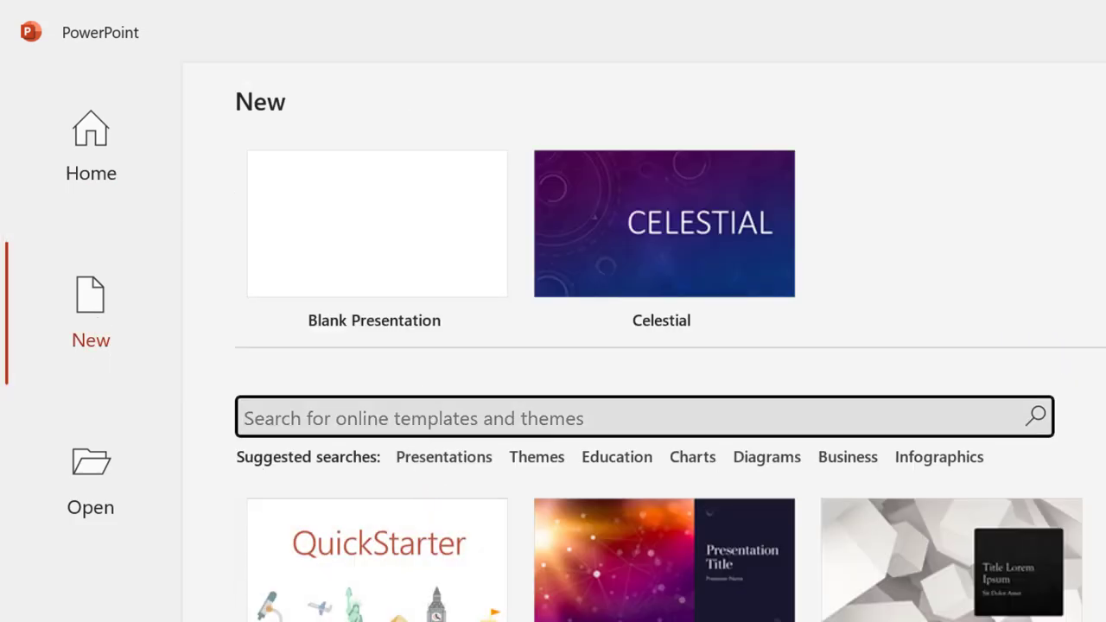
{"action": "scroll", "coordinate": [657, 389], "scroll_direction": "down", "scroll_amount": 2}
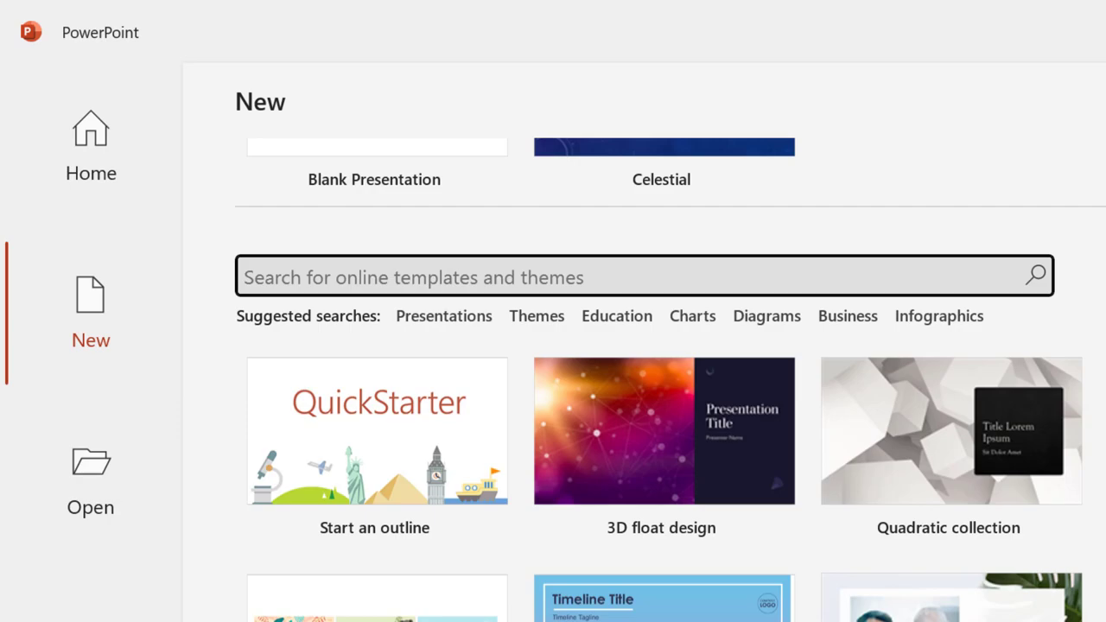
{"action": "scroll", "coordinate": [657, 389], "scroll_direction": "up", "scroll_amount": 2}
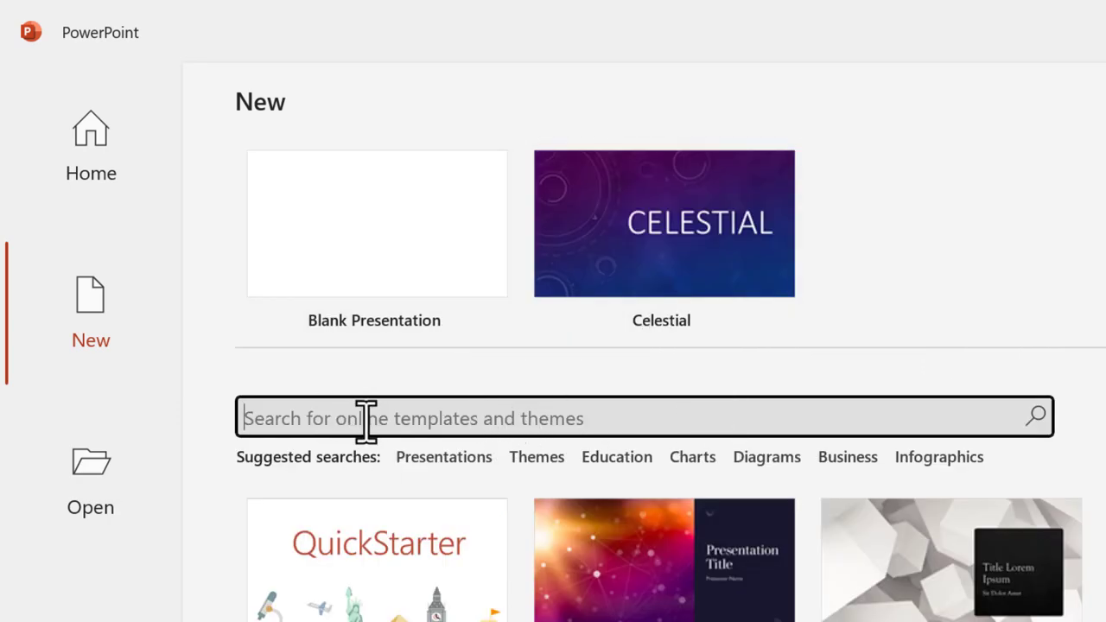
{"action": "type", "text": "celestial"}
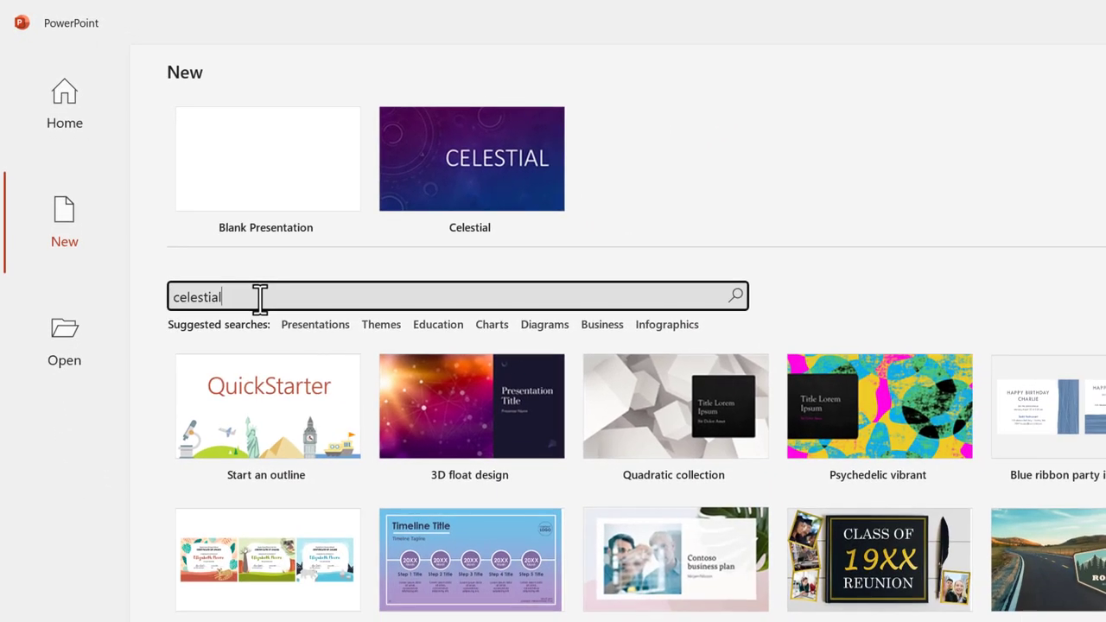
{"action": "key", "text": "Return"}
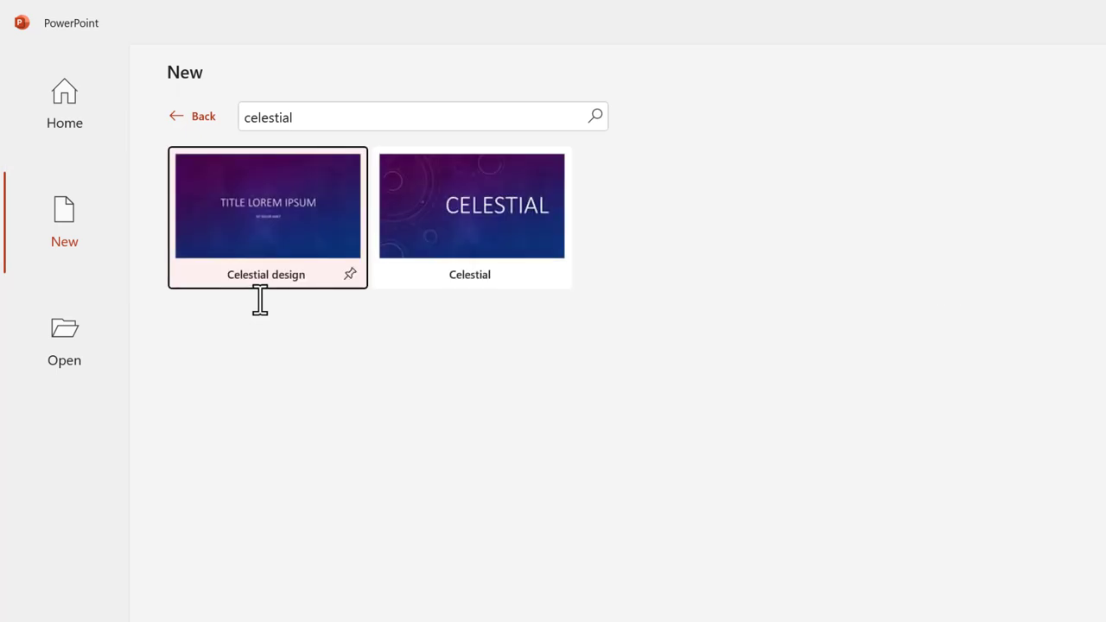
{"action": "left_click", "coordinate": [486, 214]}
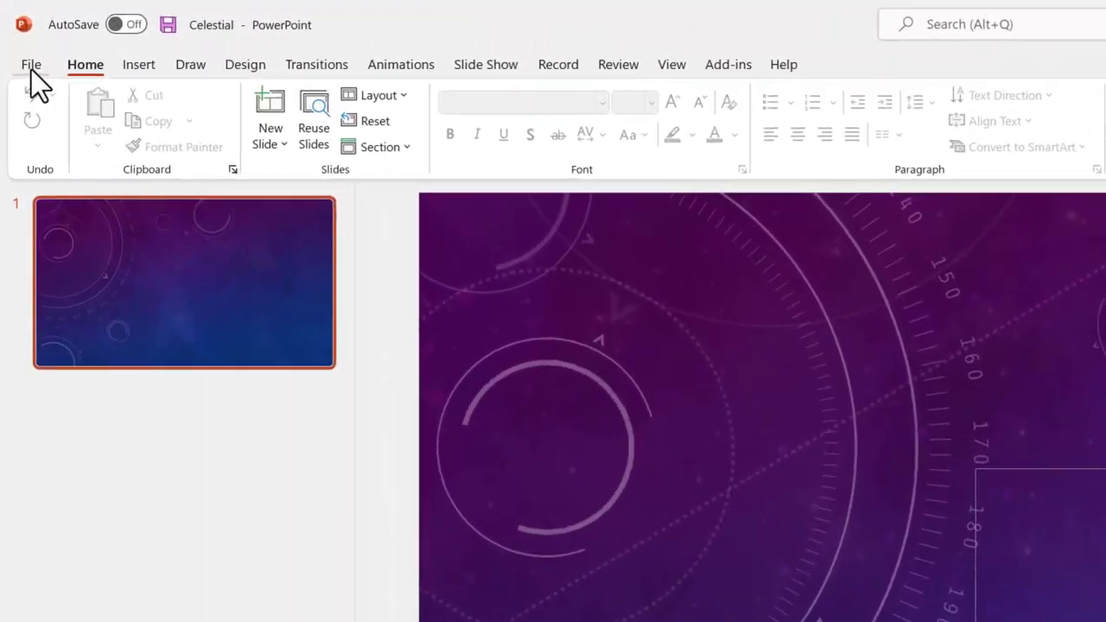
{"action": "left_click", "coordinate": [31, 69]}
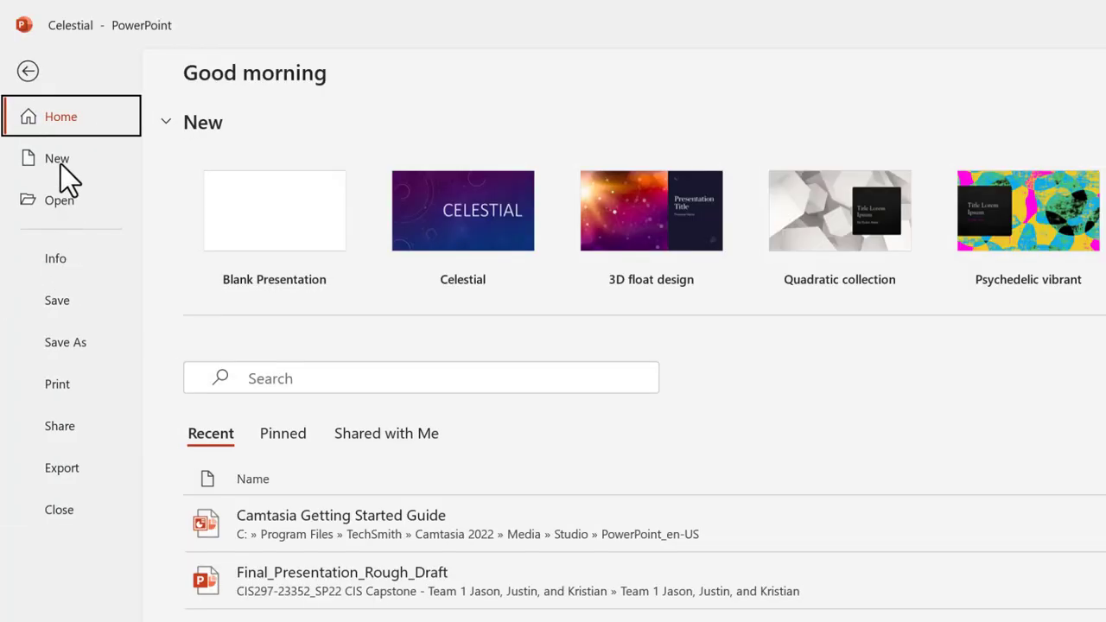
{"action": "left_click", "coordinate": [60, 165]}
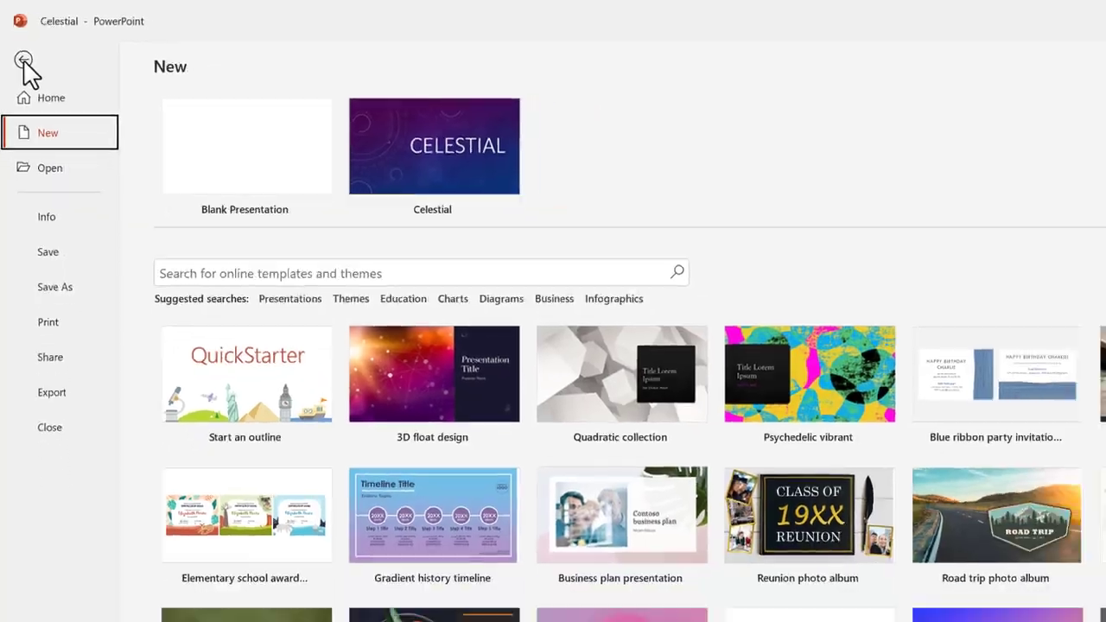
{"action": "left_click", "coordinate": [27, 71]}
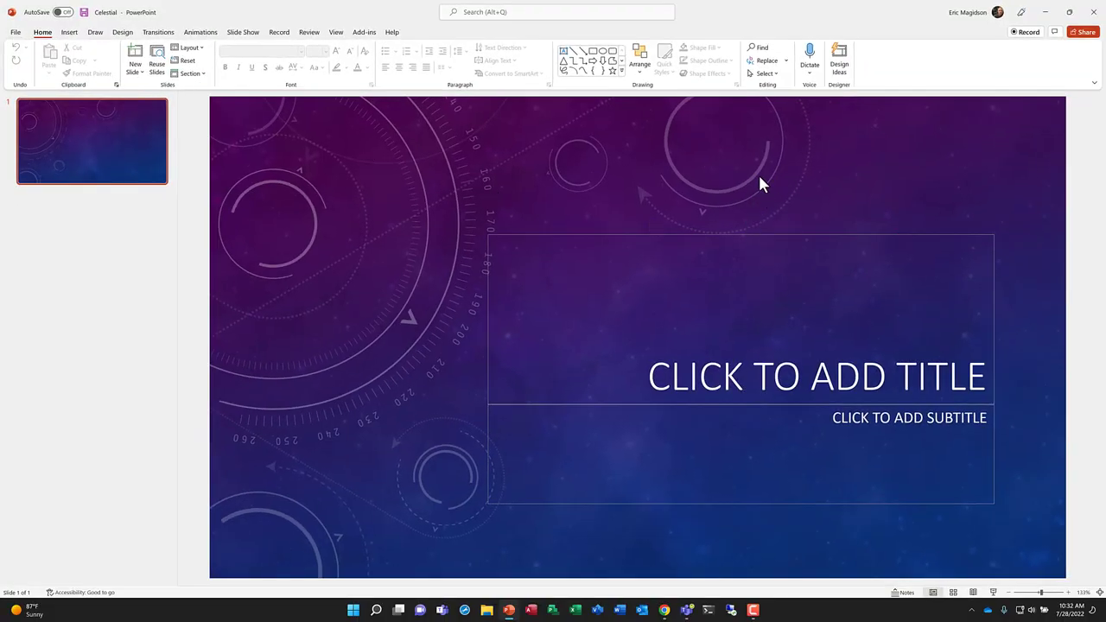
Enter "TradeMark" as the title of the first slide
{"action": "left_click", "coordinate": [857, 382]}
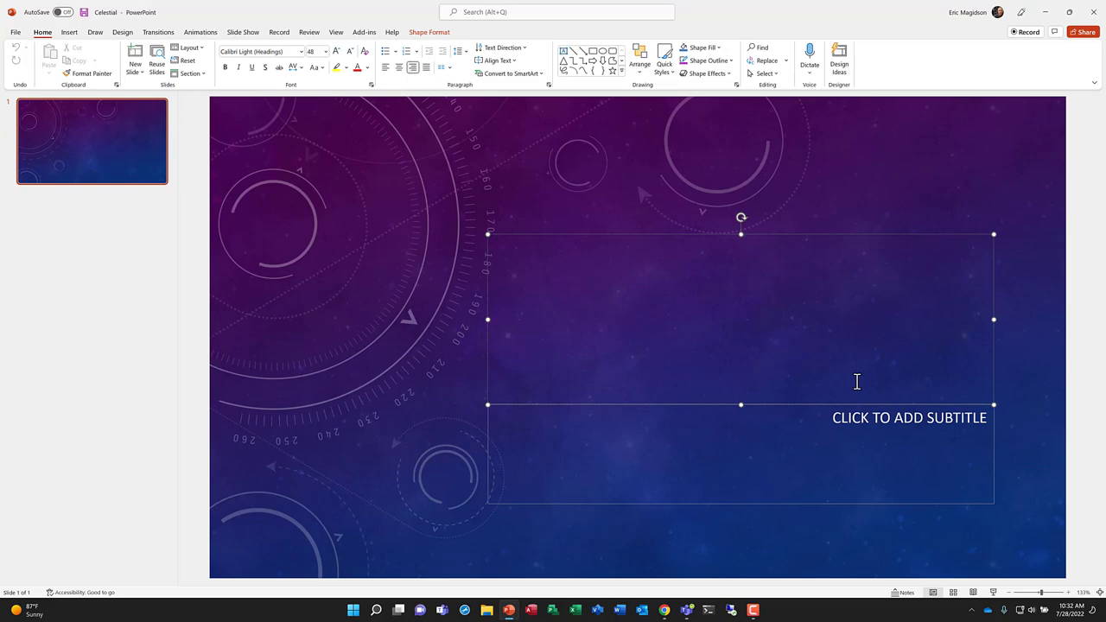
{"action": "type", "text": "TRADE"}
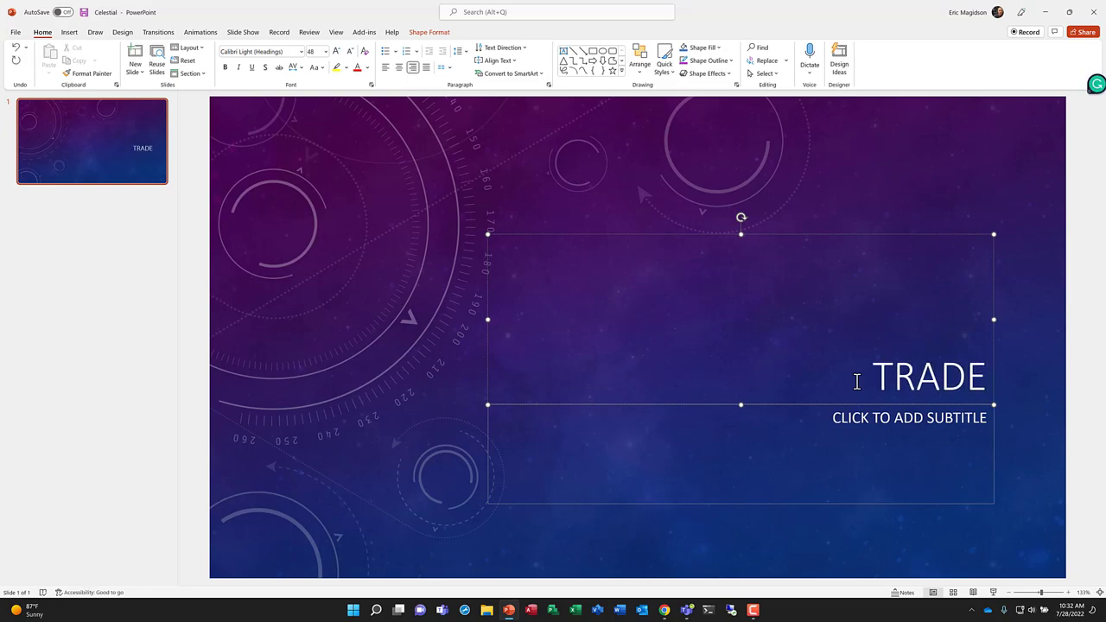
{"action": "type", "text": "MAR"}
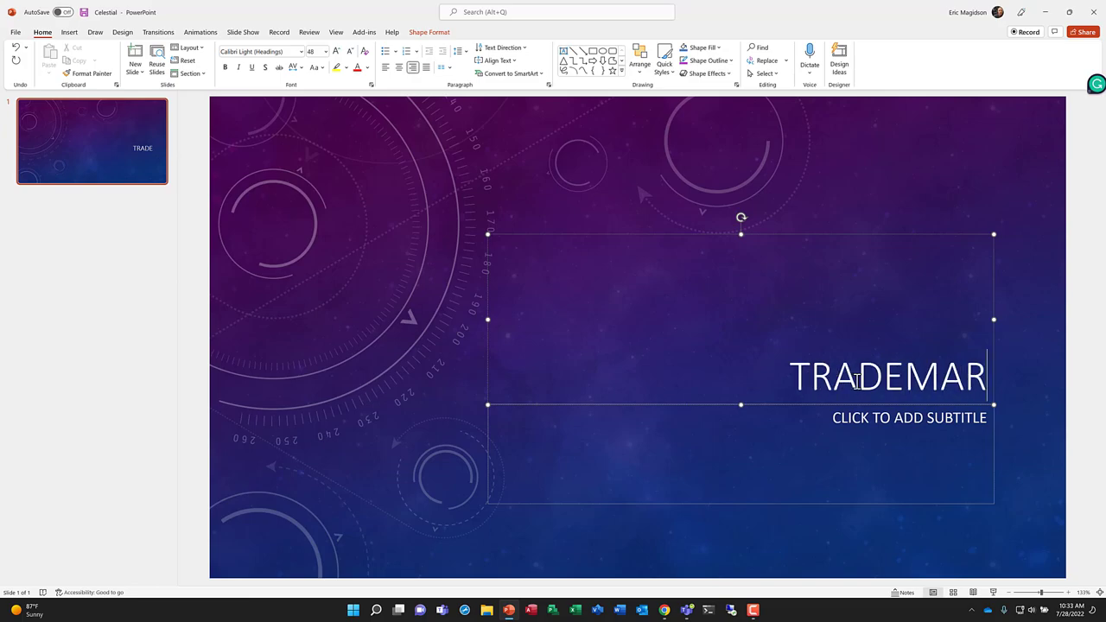
{"action": "type", "text": "K"}
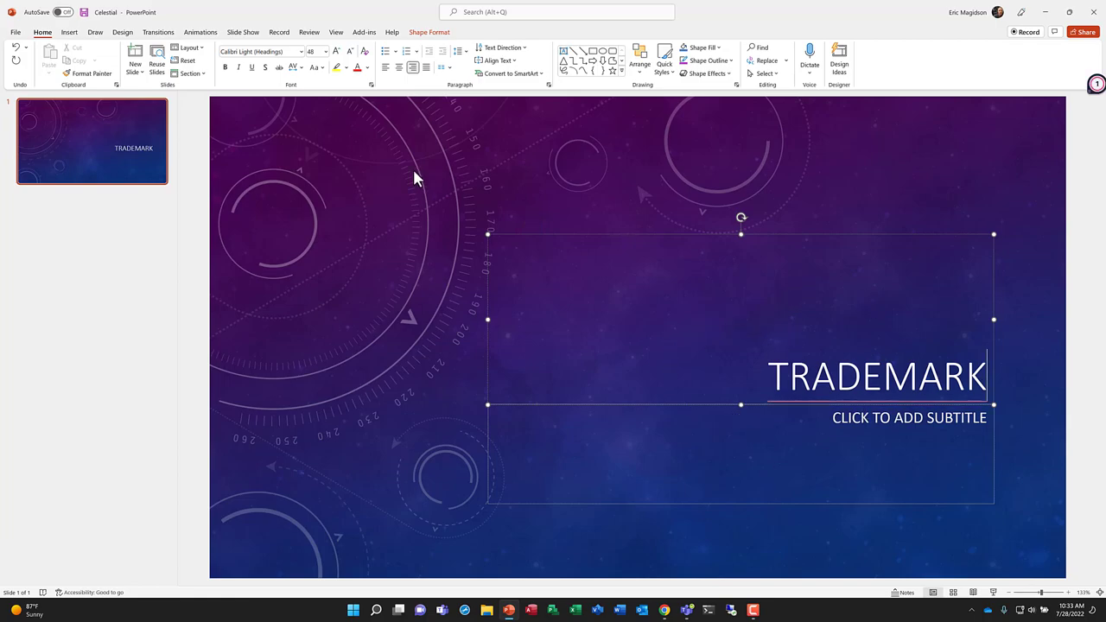
{"action": "right_click", "coordinate": [644, 295]}
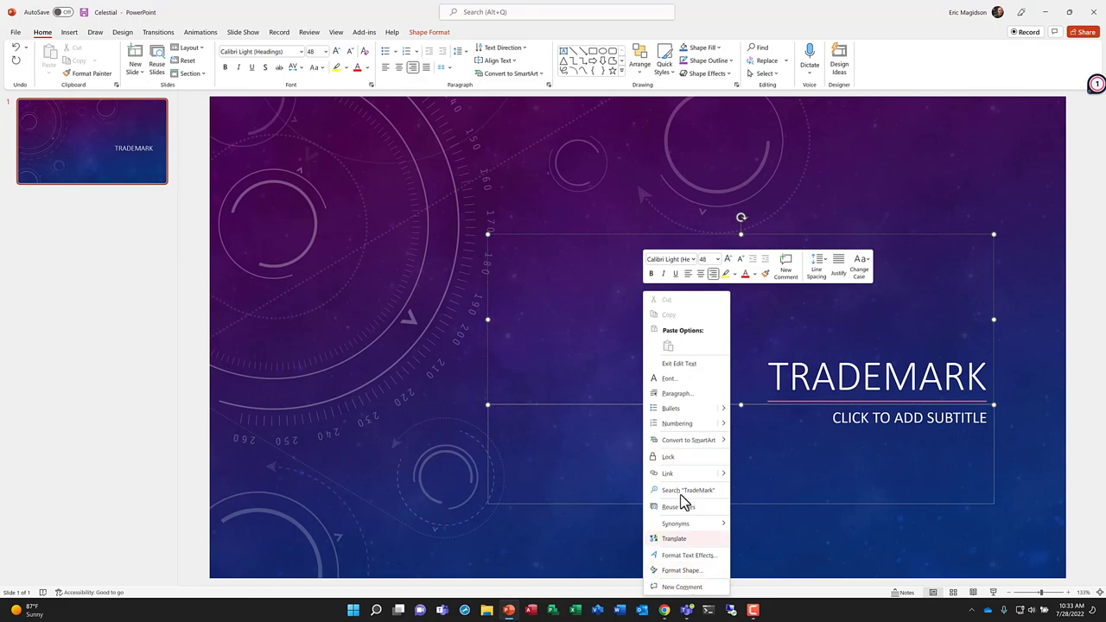
{"action": "left_click", "coordinate": [575, 170]}
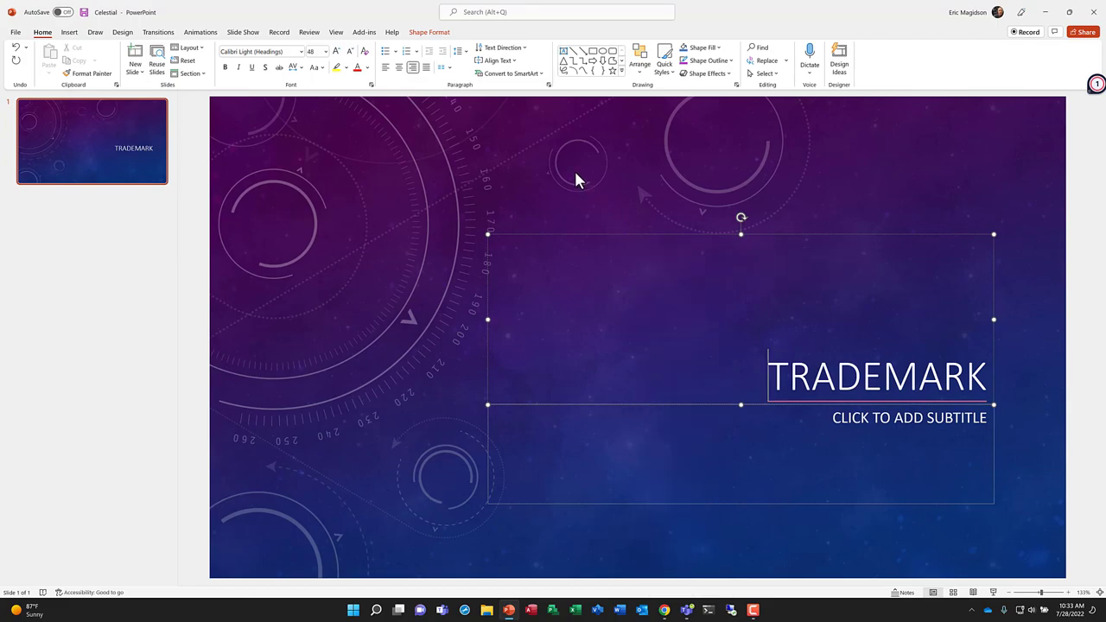
{"action": "right_click", "coordinate": [574, 168]}
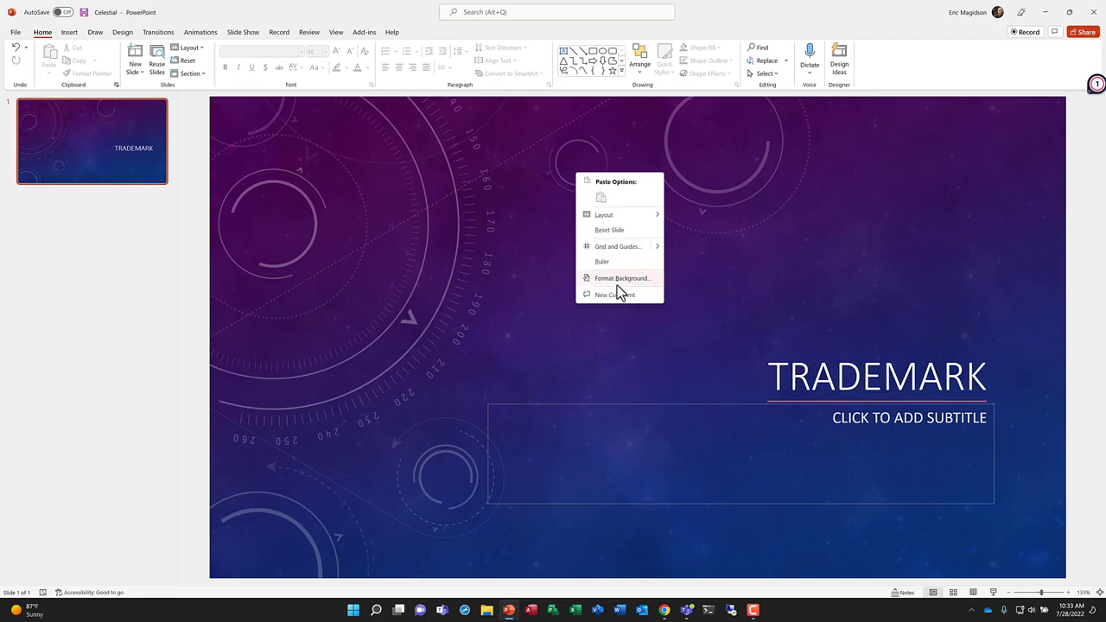
Insert the Trade Mark Sign symbol (character code 2122, Letterlike Symbols) at the end of the title text
{"action": "mouse_move", "coordinate": [874, 383]}
{"action": "left_click", "coordinate": [984, 376]}
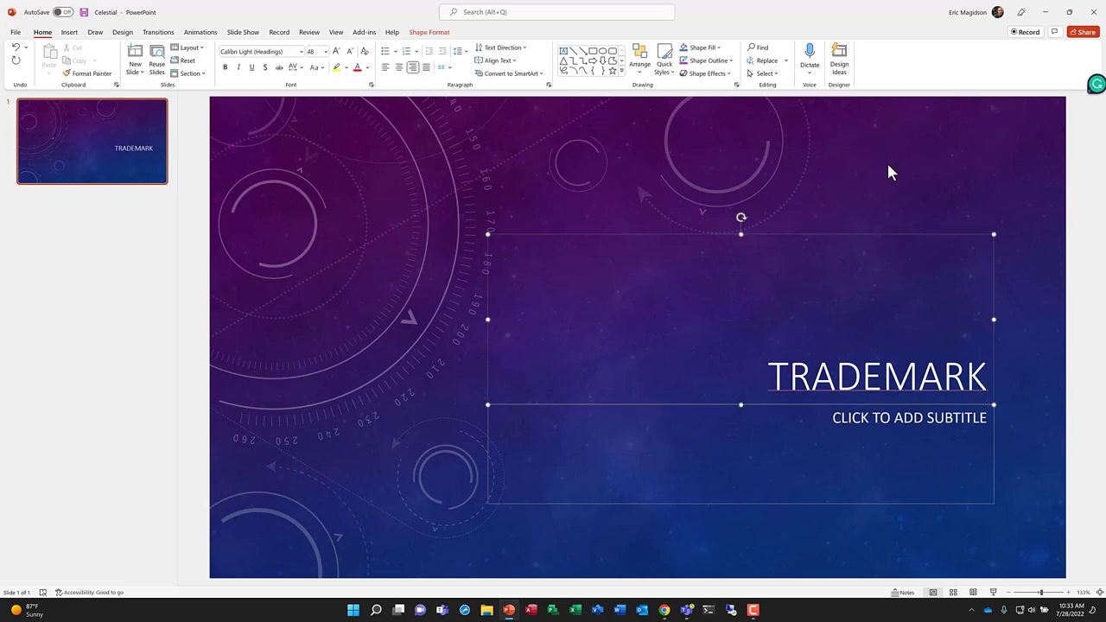
{"action": "left_click", "coordinate": [69, 34]}
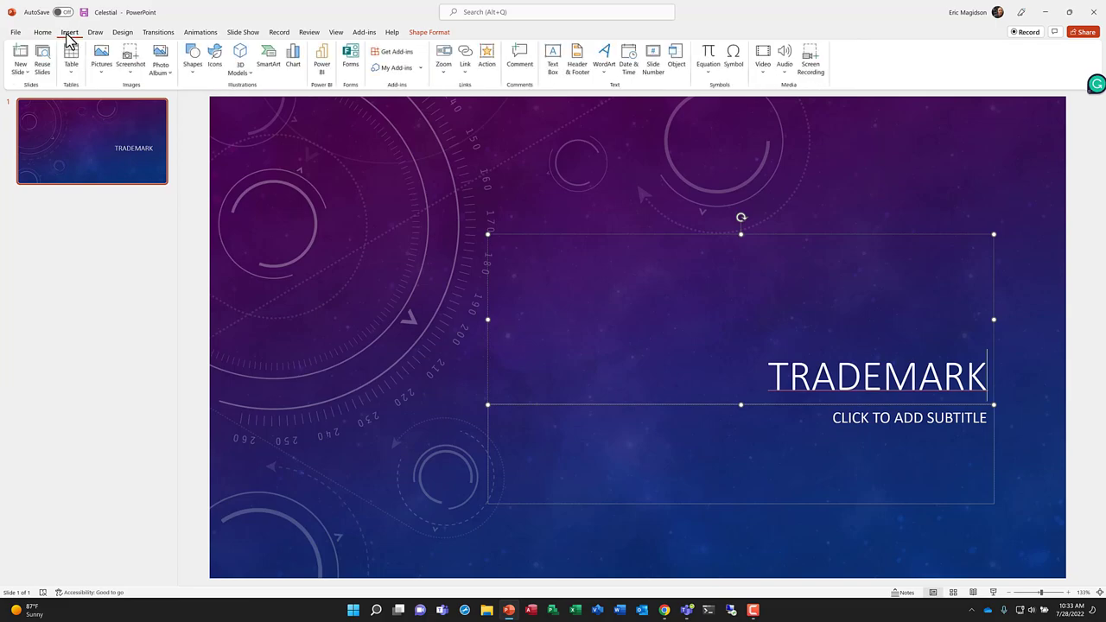
{"action": "left_click", "coordinate": [733, 60]}
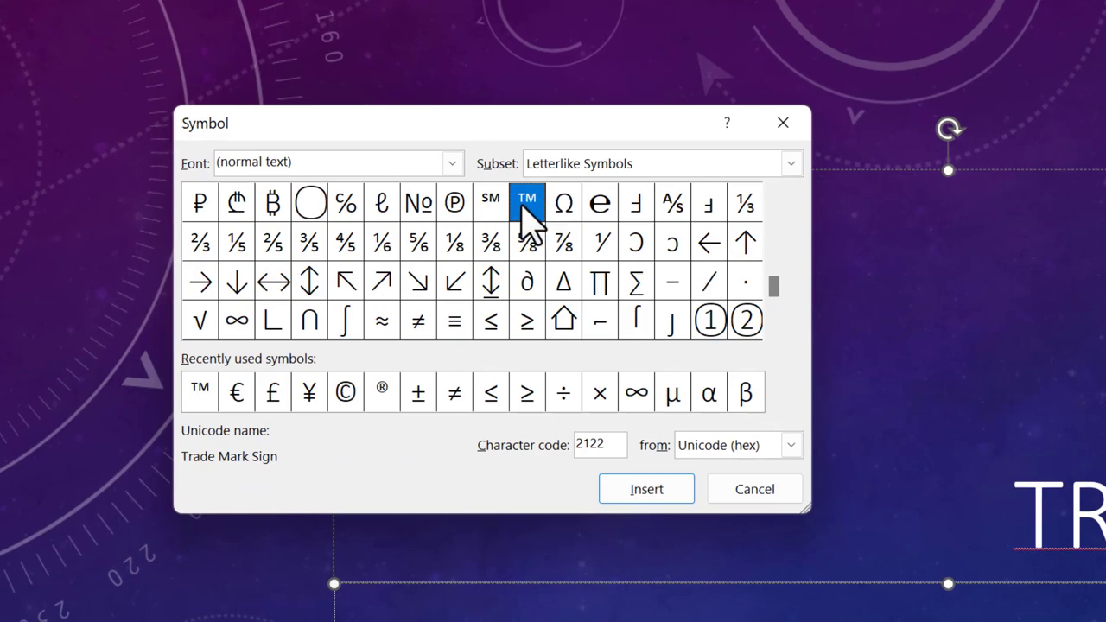
{"action": "left_click", "coordinate": [452, 164]}
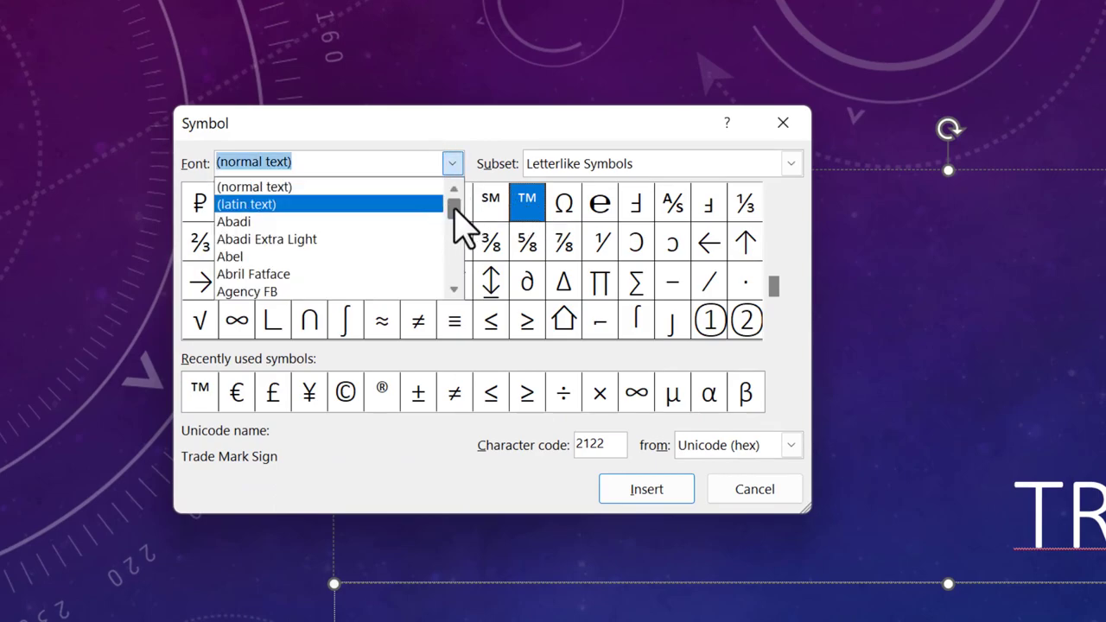
{"action": "mouse_move", "coordinate": [456, 214]}
{"action": "left_mouse_down"}
{"action": "mouse_move", "coordinate": [456, 292]}
{"action": "mouse_move", "coordinate": [451, 194]}
{"action": "left_mouse_up"}
{"action": "left_click", "coordinate": [794, 162]}
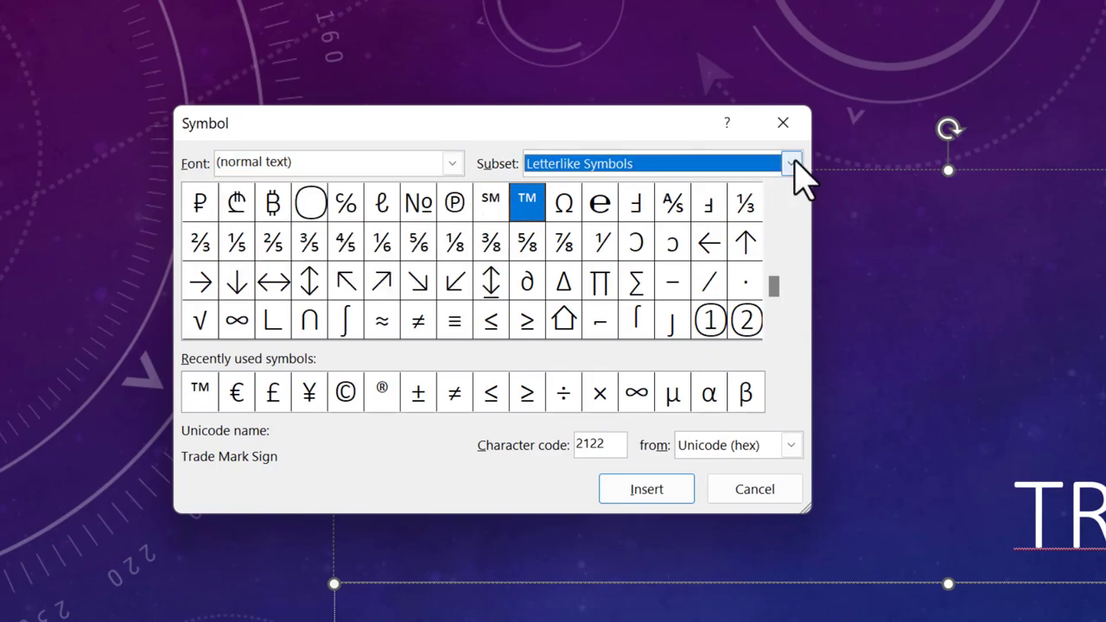
{"action": "left_click", "coordinate": [792, 164]}
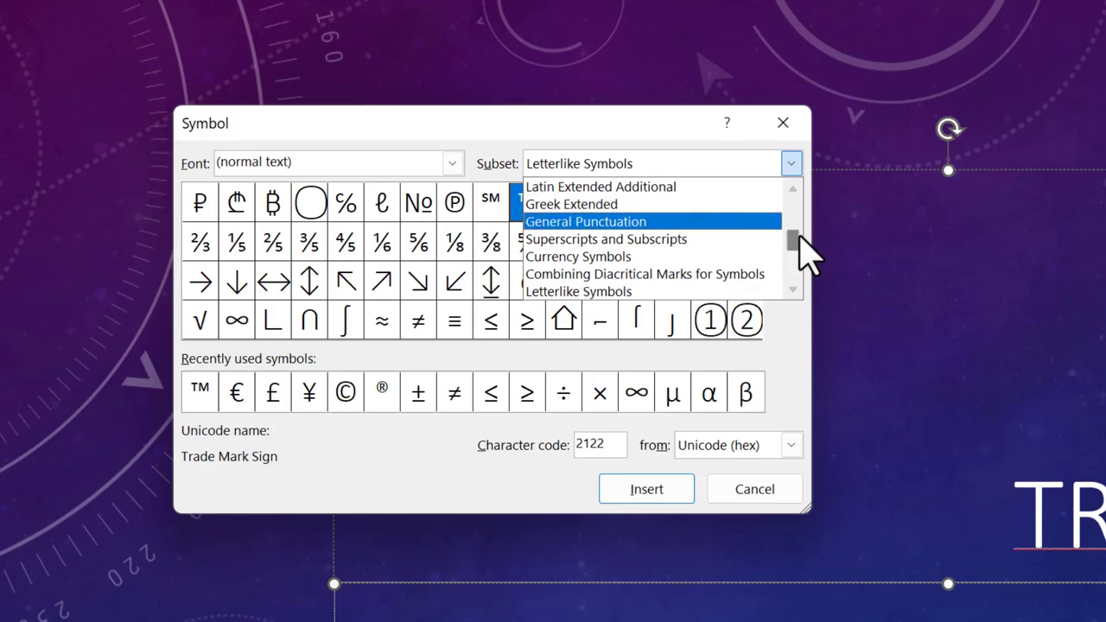
{"action": "scroll", "coordinate": [799, 259], "scroll_direction": "down", "scroll_amount": 1}
{"action": "left_click_drag", "start_coordinate": [799, 259], "coordinate": [799, 194]}
{"action": "left_click", "coordinate": [497, 117]}
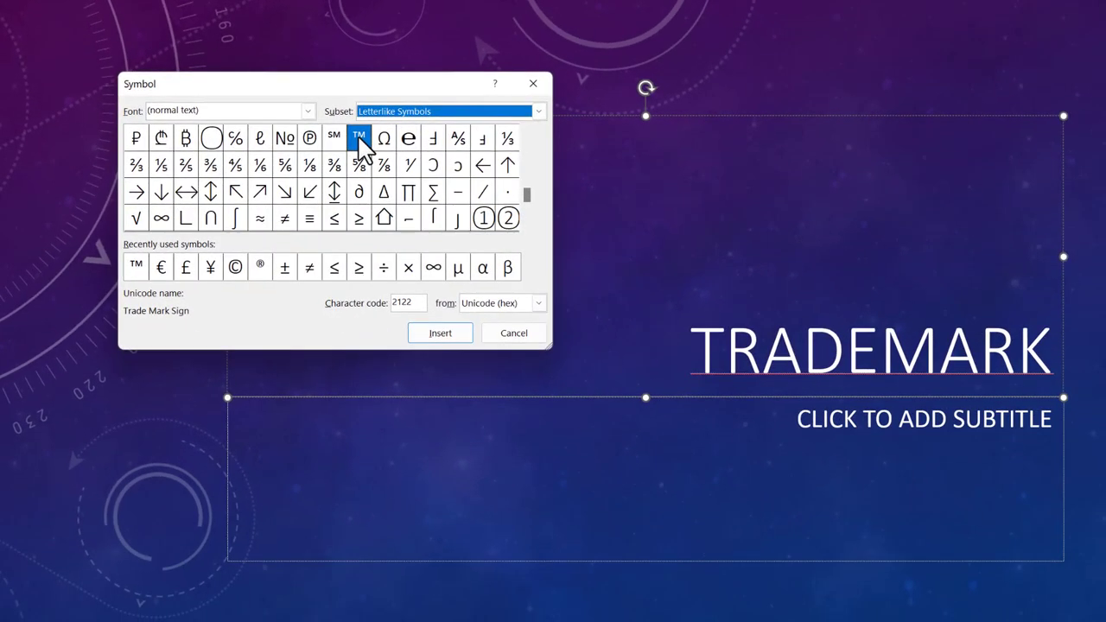
{"action": "left_click", "coordinate": [443, 334]}
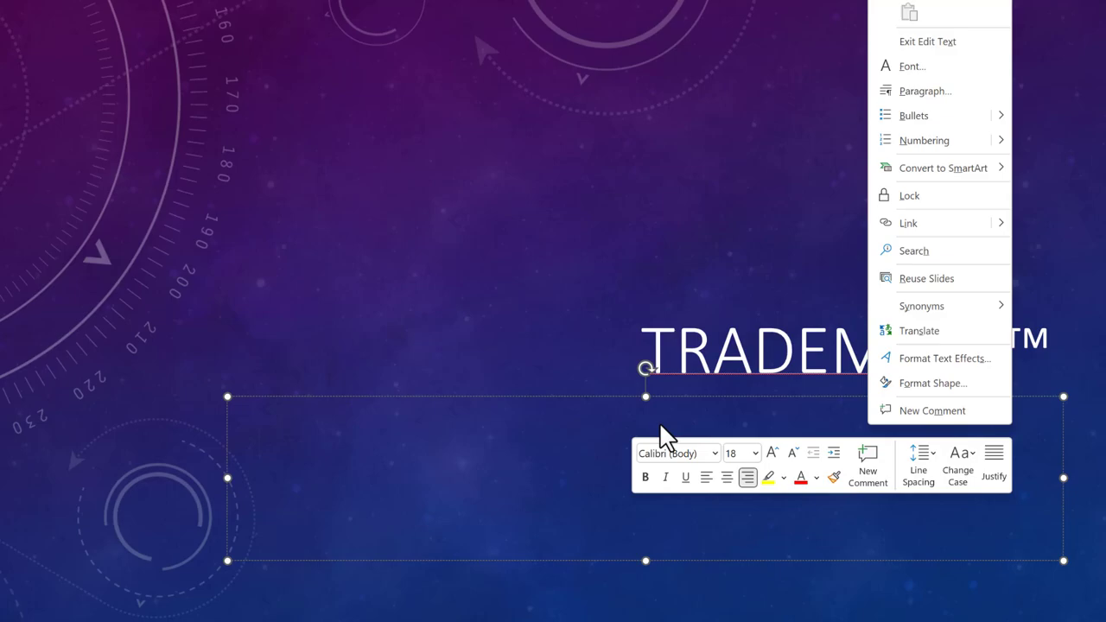
{"action": "left_click", "coordinate": [976, 225]}
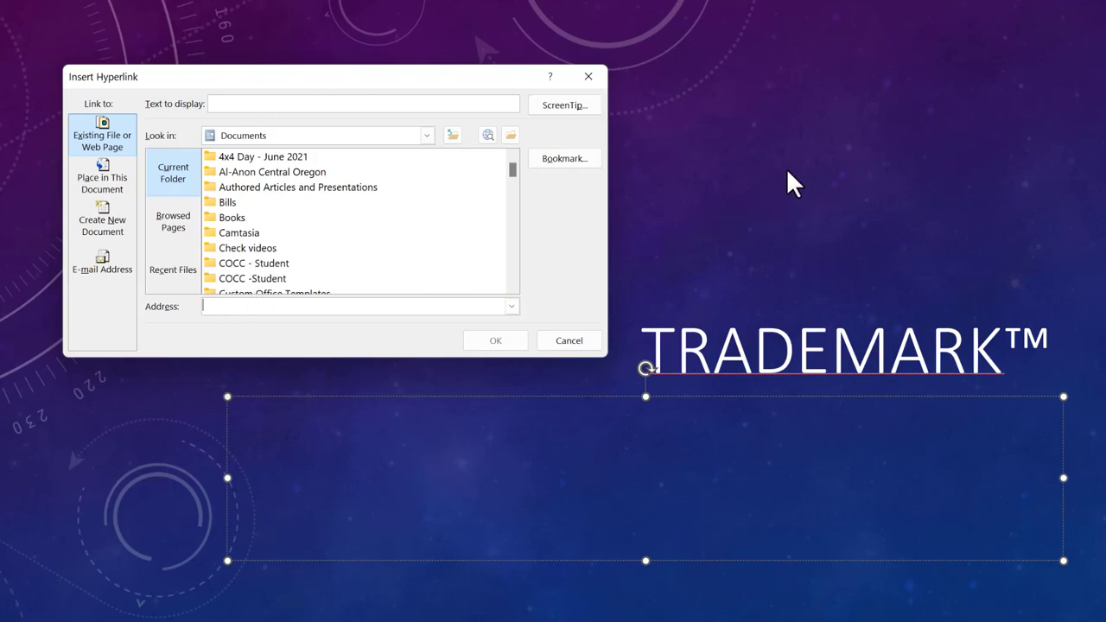
{"action": "type", "text": "www"}
{"action": "type", "text": ".cocc.edu"}
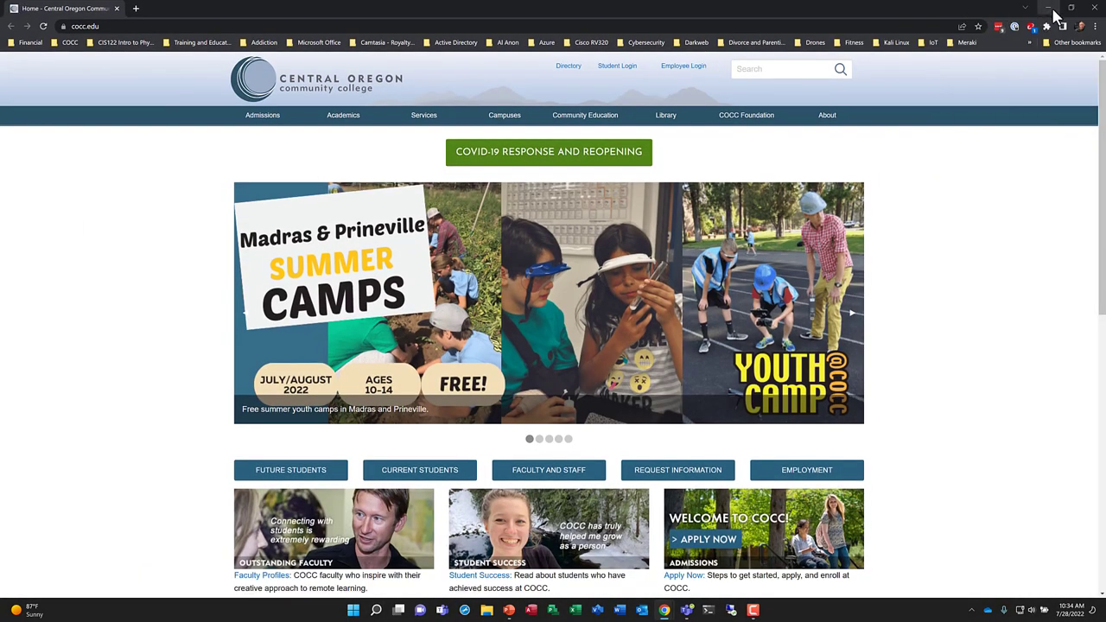
{"action": "left_click", "coordinate": [1053, 11]}
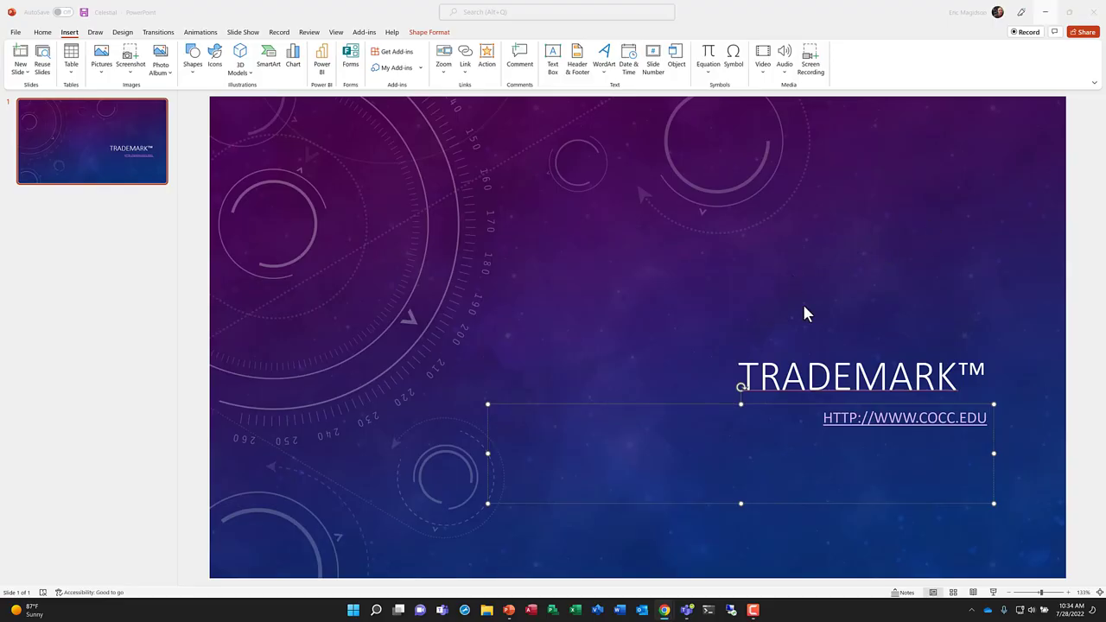
{"action": "left_click", "coordinate": [897, 419]}
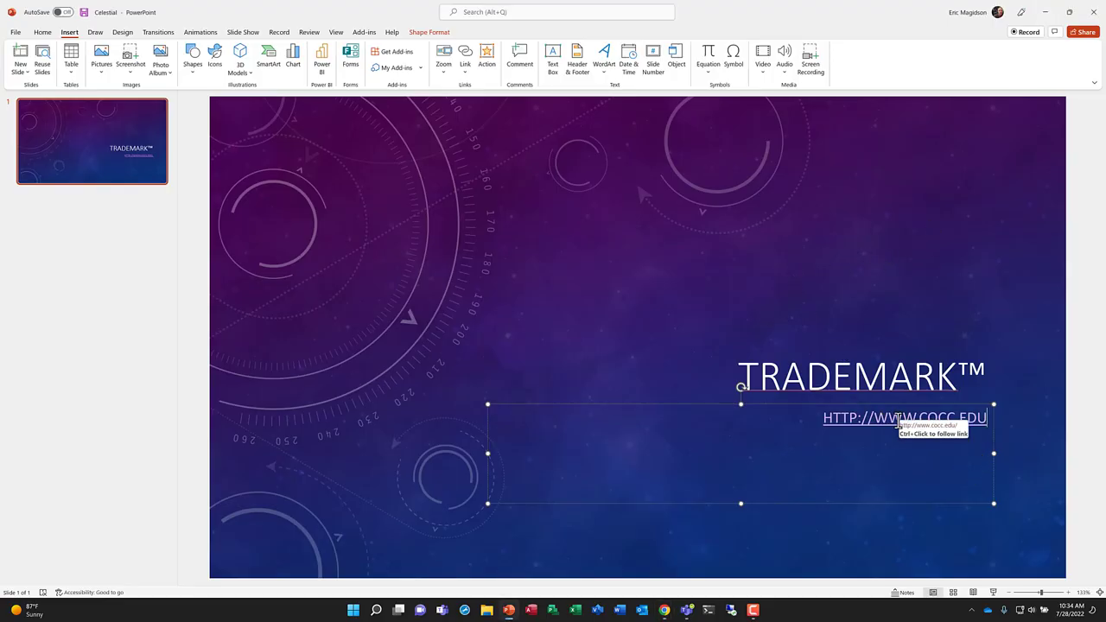
{"action": "right_click", "coordinate": [882, 421]}
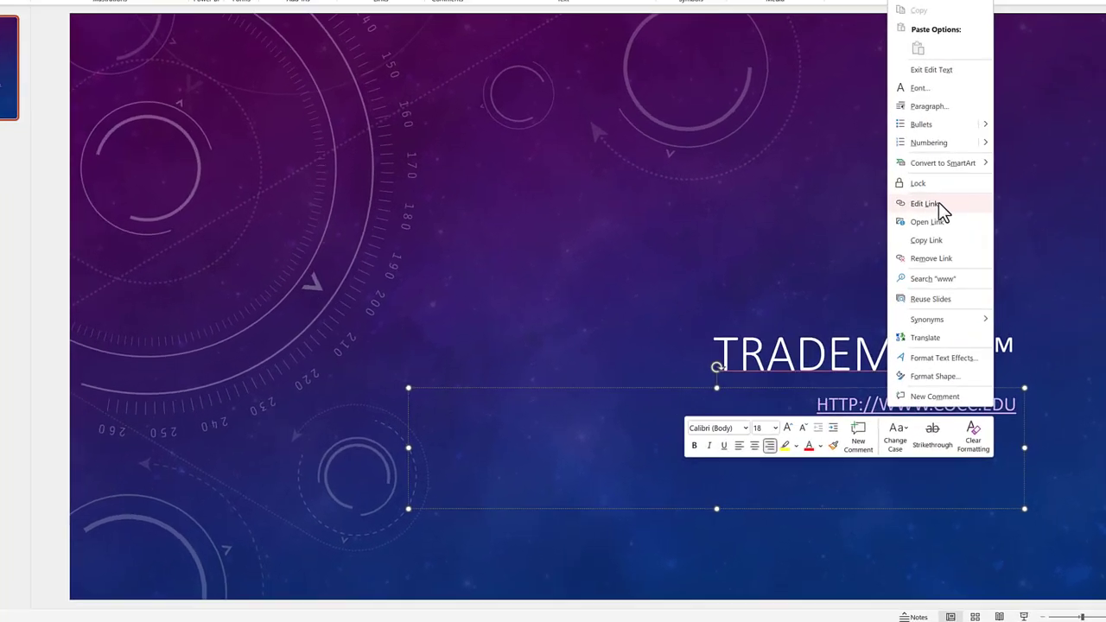
{"action": "left_click", "coordinate": [929, 204]}
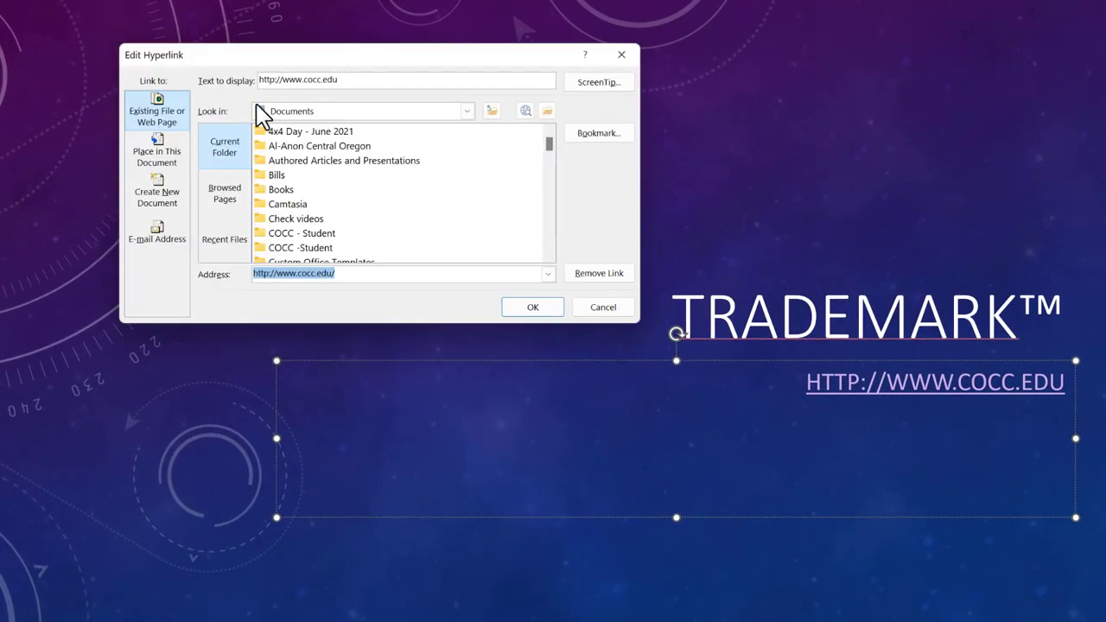
{"action": "left_click", "coordinate": [319, 80]}
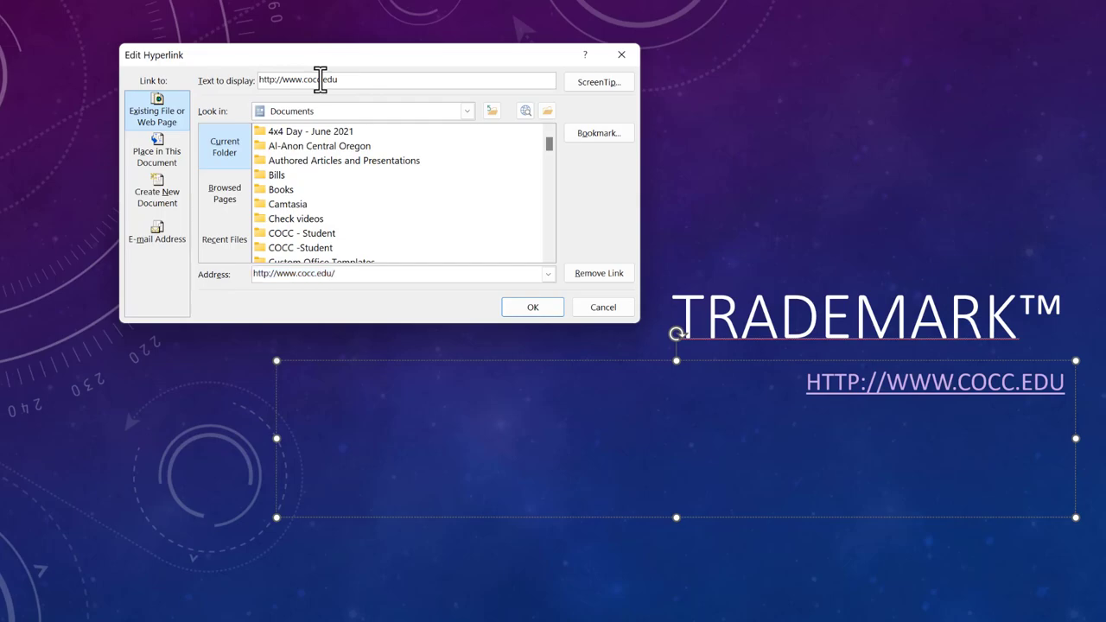
{"action": "double_click", "coordinate": [319, 80]}
{"action": "type", "text": "abc"}
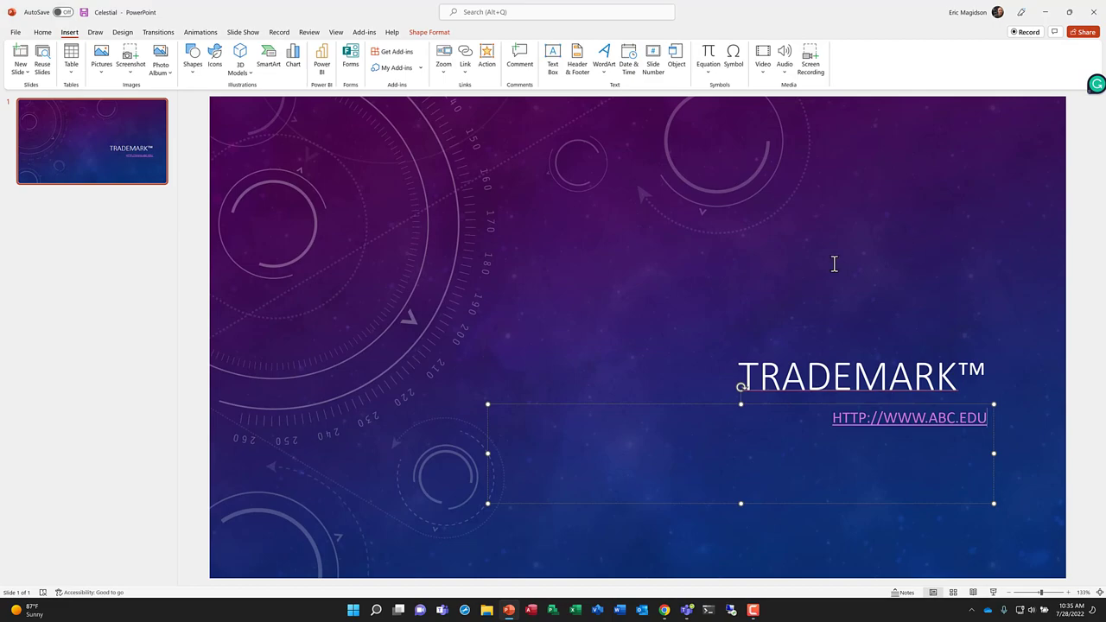
Add a new slide after the title slide
{"action": "right_click", "coordinate": [96, 213]}
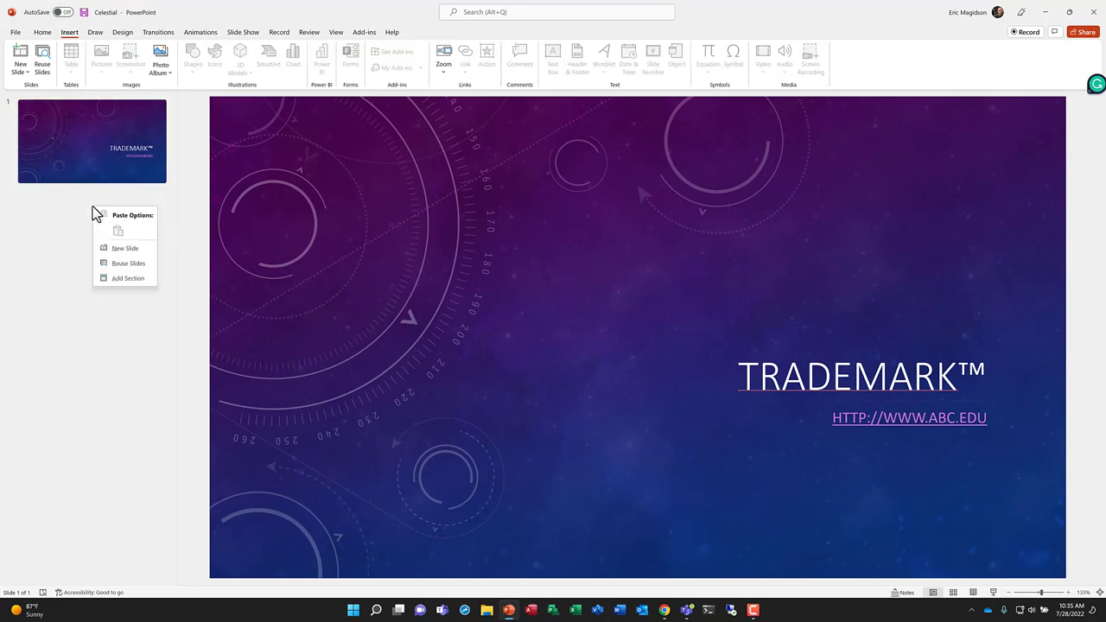
{"action": "left_click", "coordinate": [121, 249]}
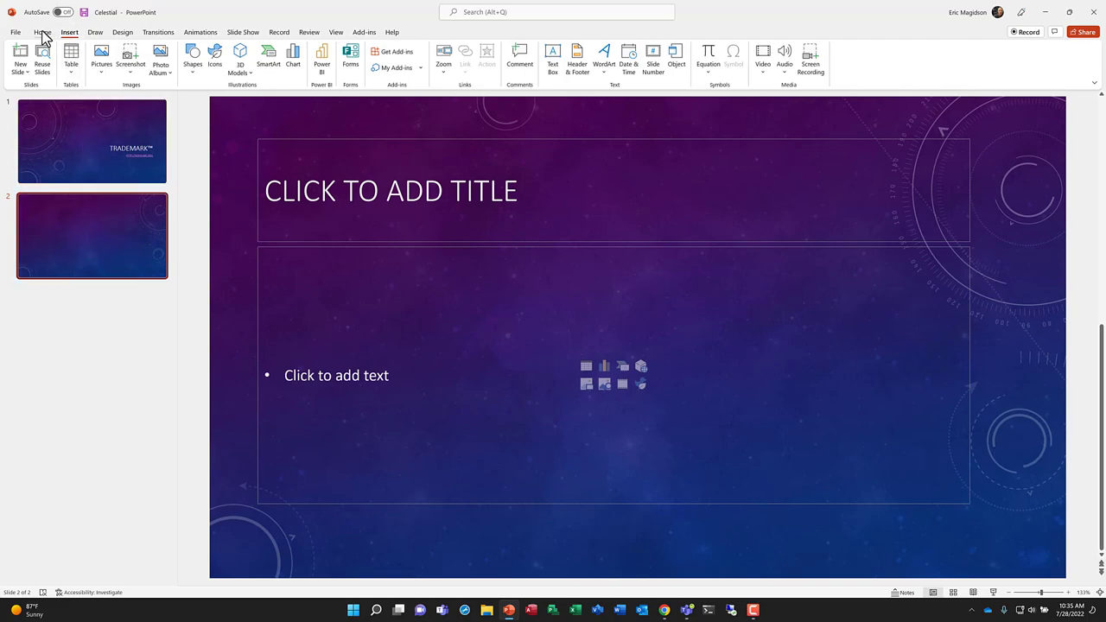
Add a new slide with the Blank layout after slide 2
{"action": "left_click", "coordinate": [44, 33]}
{"action": "left_click", "coordinate": [142, 72]}
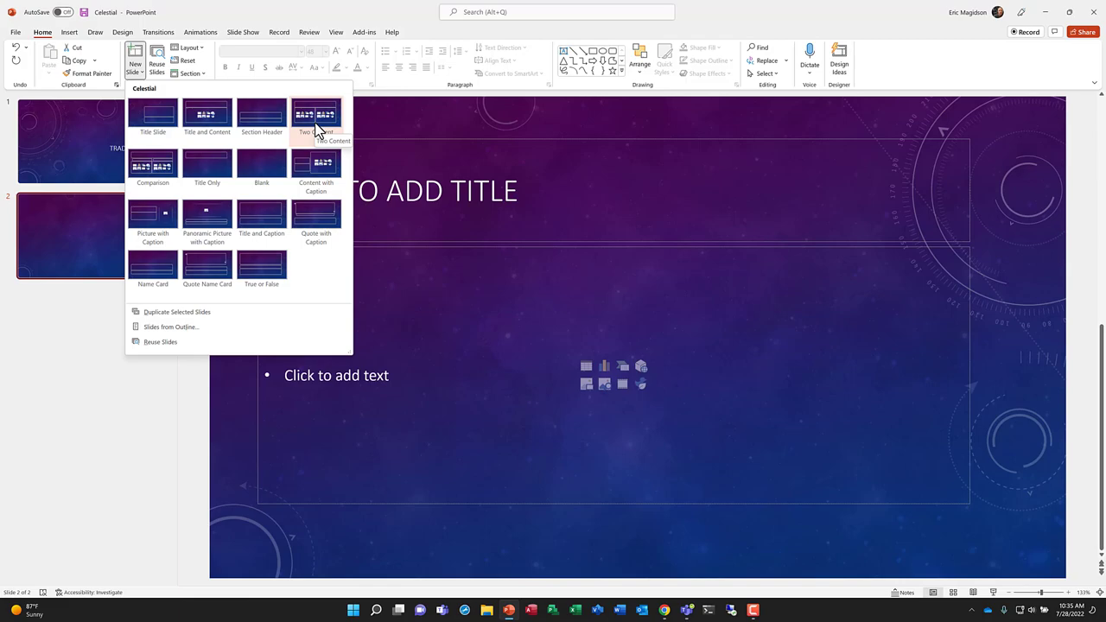
{"action": "left_click", "coordinate": [271, 169]}
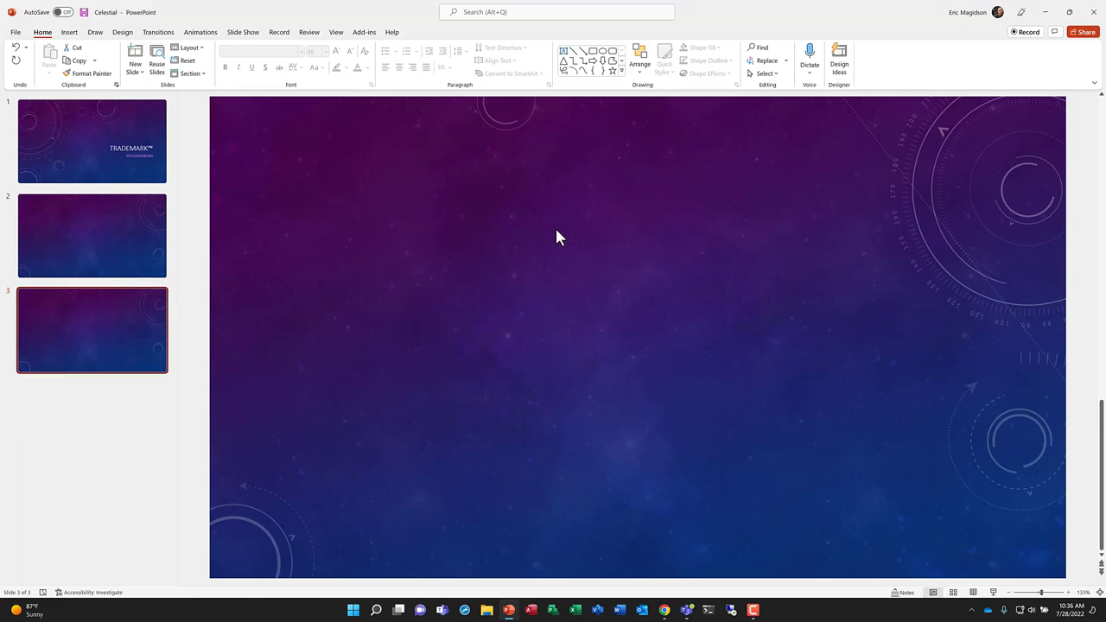
Enter the bullet items Apple, Orange and Kiwi in the content placeholder of slide 2
{"action": "left_click", "coordinate": [108, 262]}
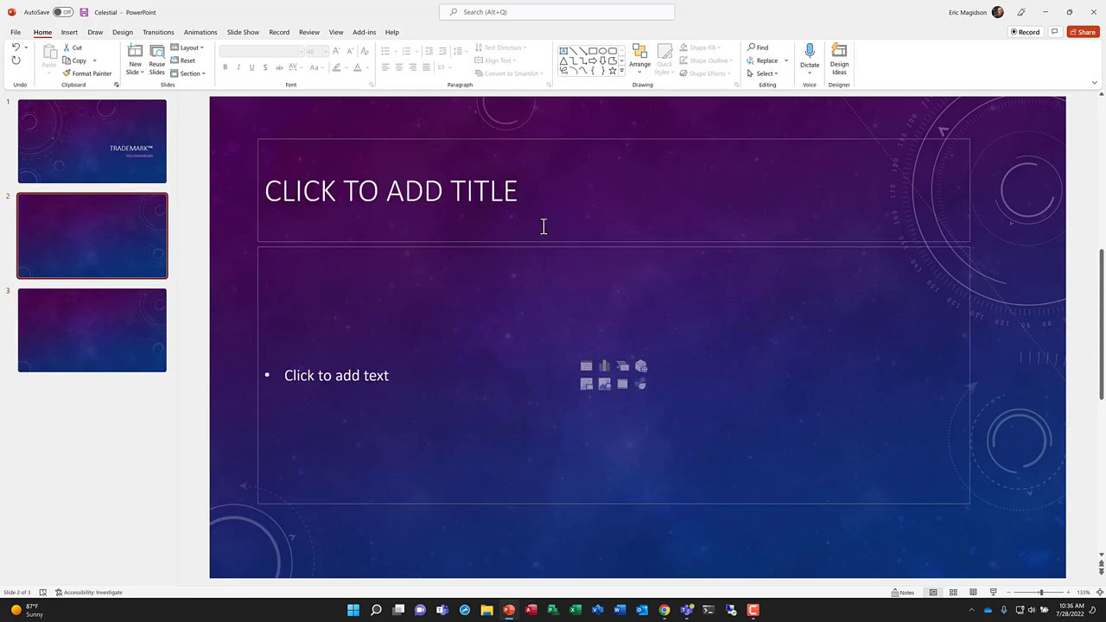
{"action": "left_click", "coordinate": [517, 197]}
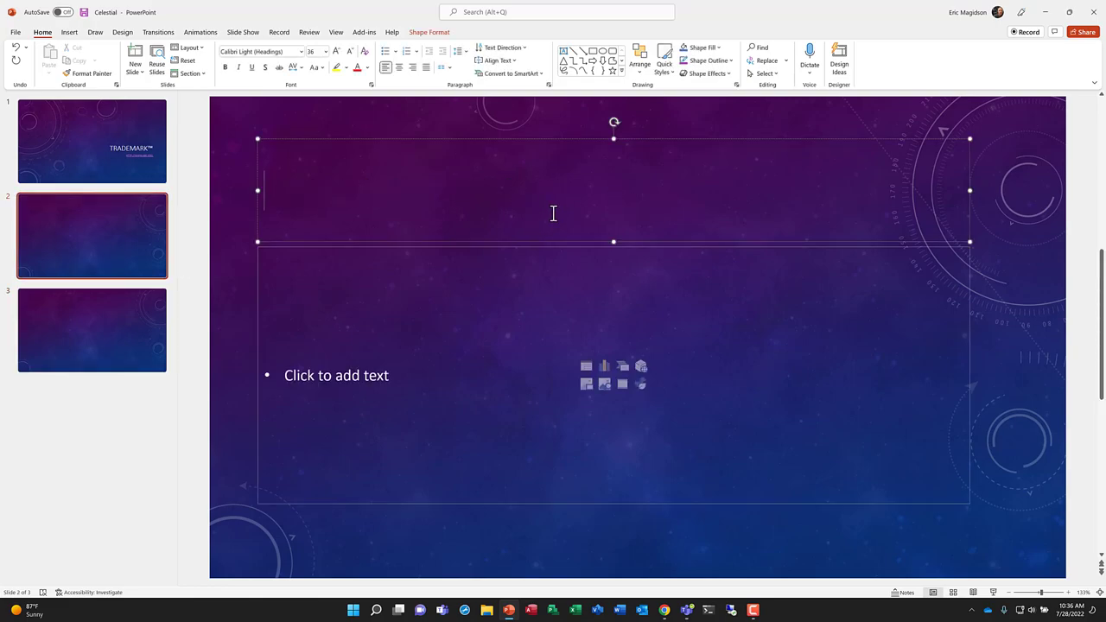
{"action": "left_click", "coordinate": [369, 370]}
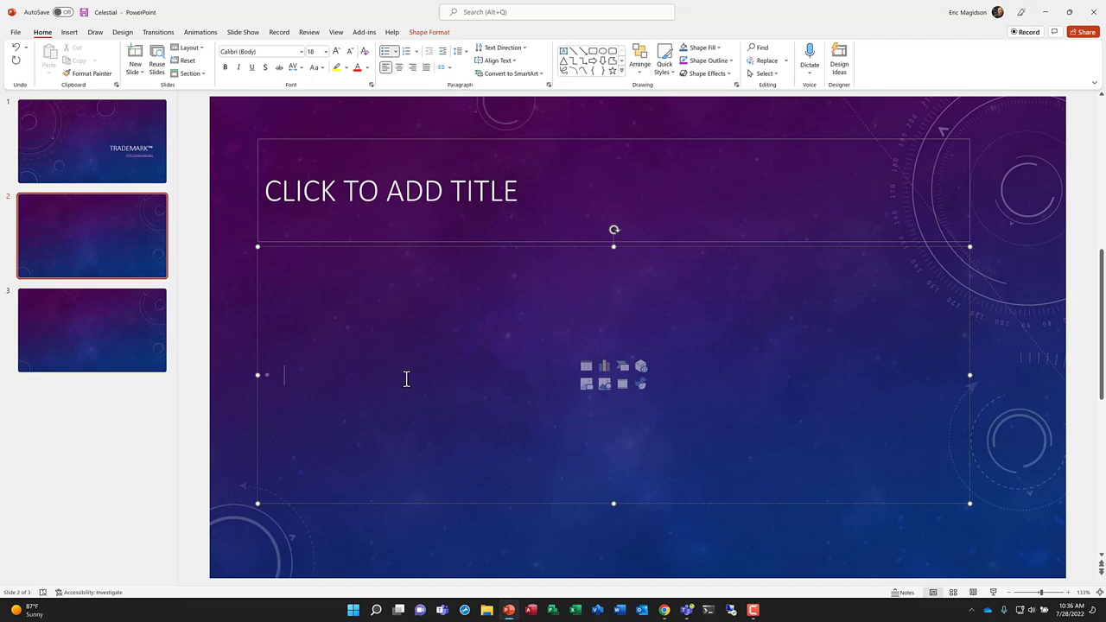
{"action": "type", "text": "Apple"}
{"action": "key", "text": "Return"}
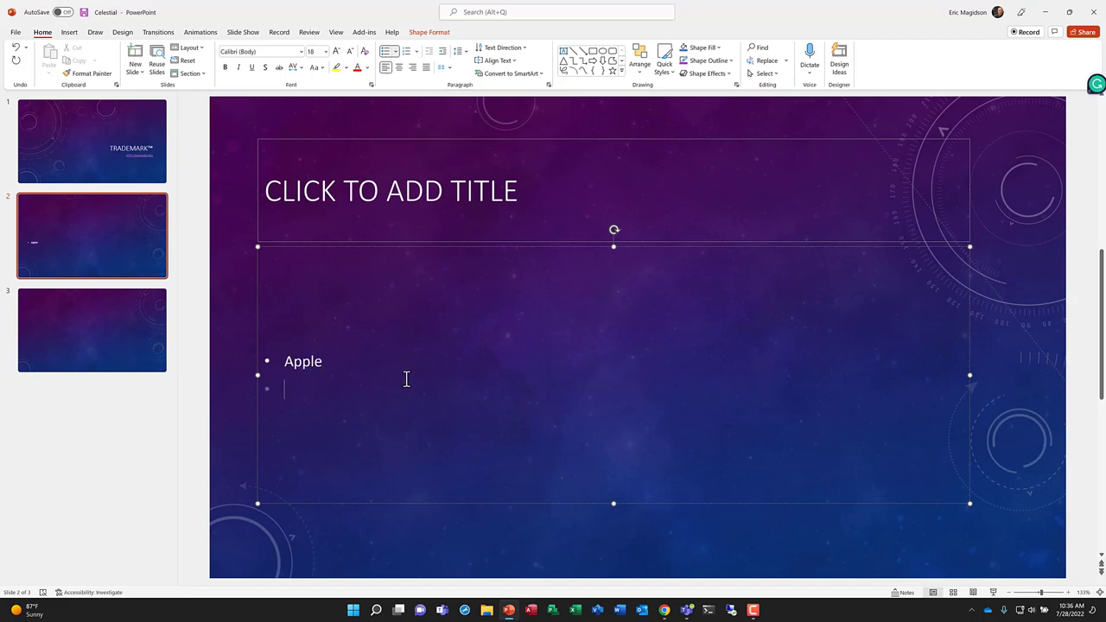
{"action": "type", "text": "Orange"}
{"action": "key", "text": "Return"}
{"action": "type", "text": "KIwi"}
{"action": "key", "text": "BackSpace"}
{"action": "key", "text": "BackSpace"}
{"action": "key", "text": "BackSpace"}
{"action": "key", "text": "BackSpace"}
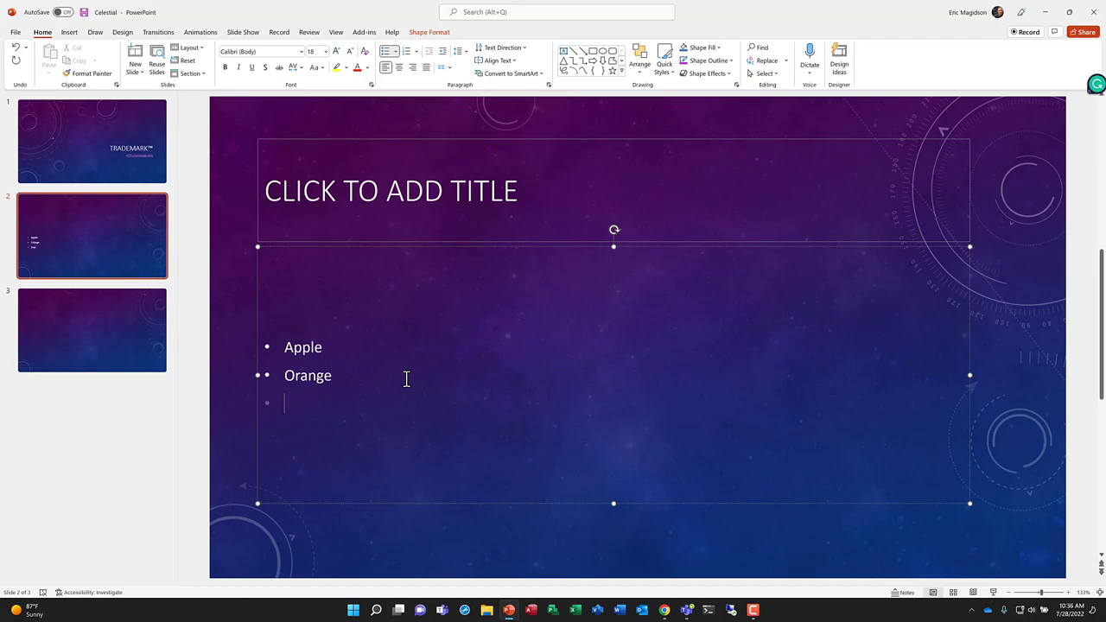
{"action": "type", "text": "Kiwi"}
{"action": "key", "text": "Return"}
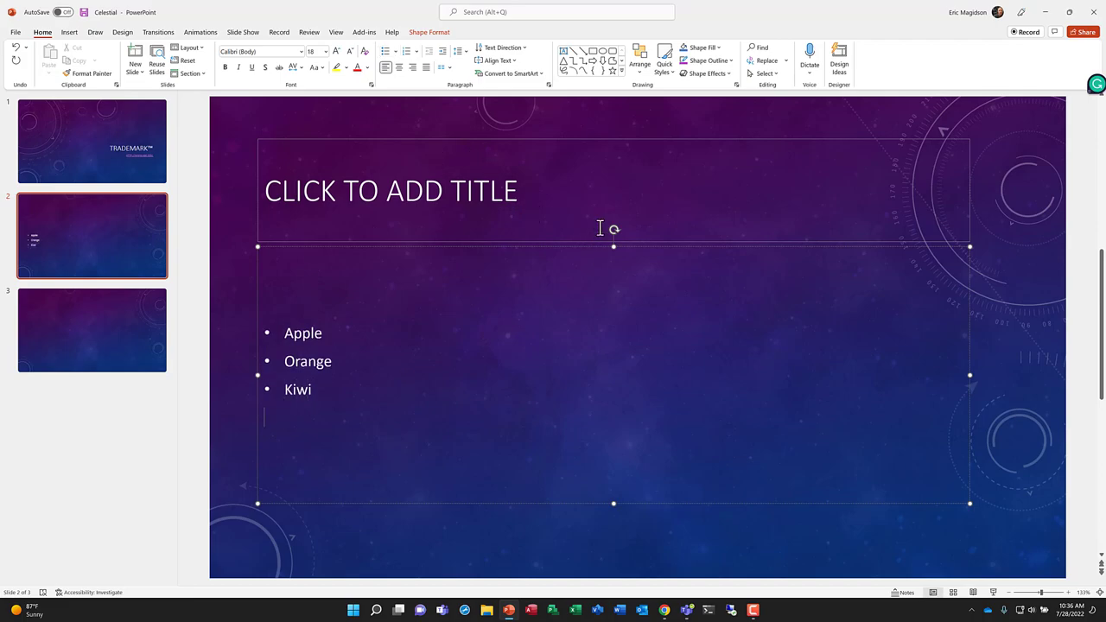
{"action": "key", "text": "BackSpace"}
Increase the font size of the three fruit bullets to 44 pt
{"action": "left_click_drag", "start_coordinate": [313, 404], "coordinate": [284, 346]}
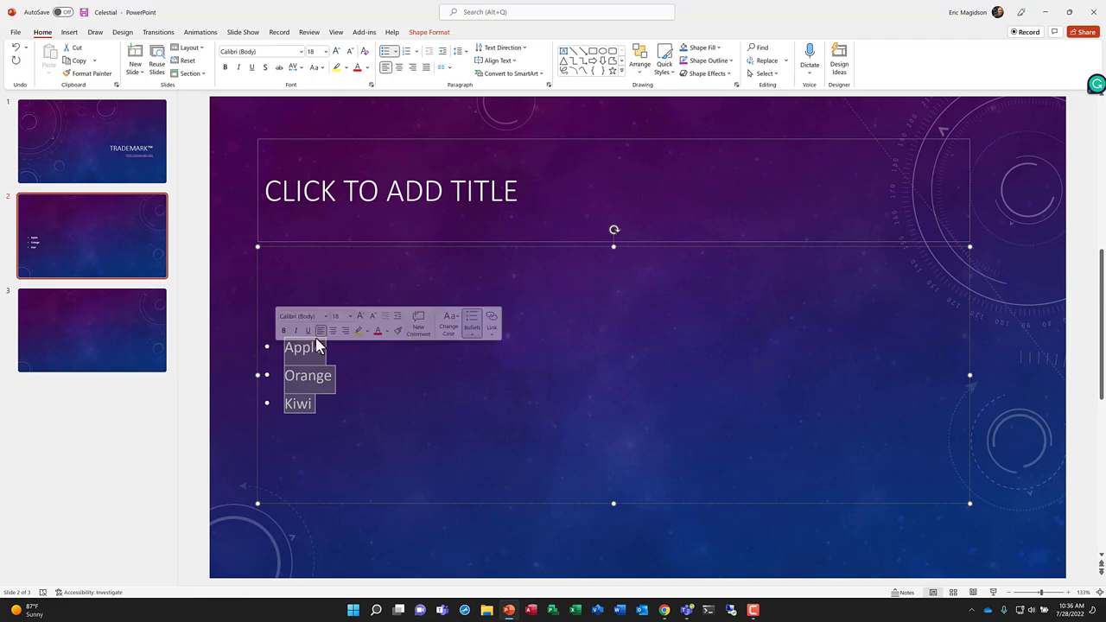
{"action": "left_click", "coordinate": [337, 52]}
{"action": "left_click", "coordinate": [337, 52]}
{"action": "left_click", "coordinate": [337, 52]}
{"action": "left_click", "coordinate": [337, 52]}
{"action": "left_click", "coordinate": [337, 52]}
{"action": "left_click", "coordinate": [337, 51]}
{"action": "left_click", "coordinate": [337, 51]}
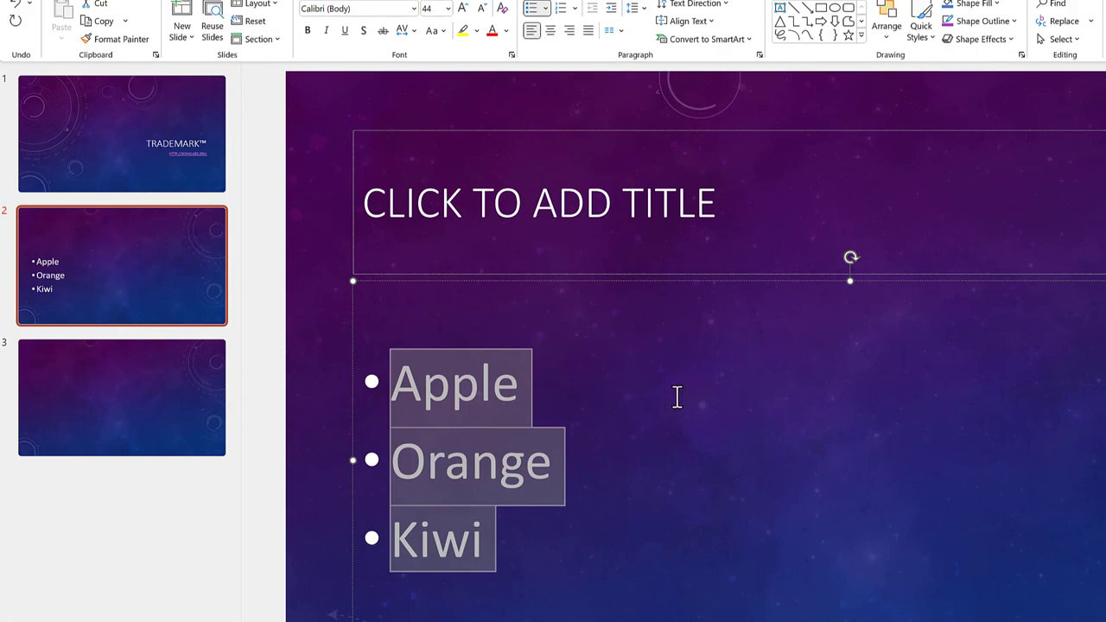
Convert the fruit bullet list to a Pyramid List SmartArt graphic
{"action": "right_click", "coordinate": [475, 394]}
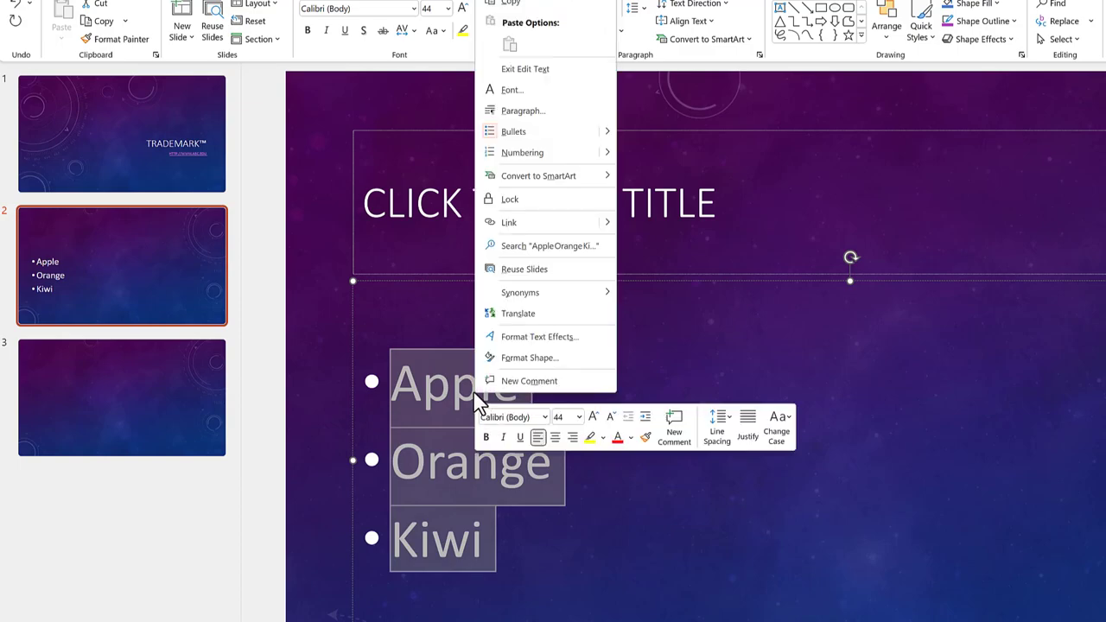
{"action": "mouse_move", "coordinate": [553, 184]}
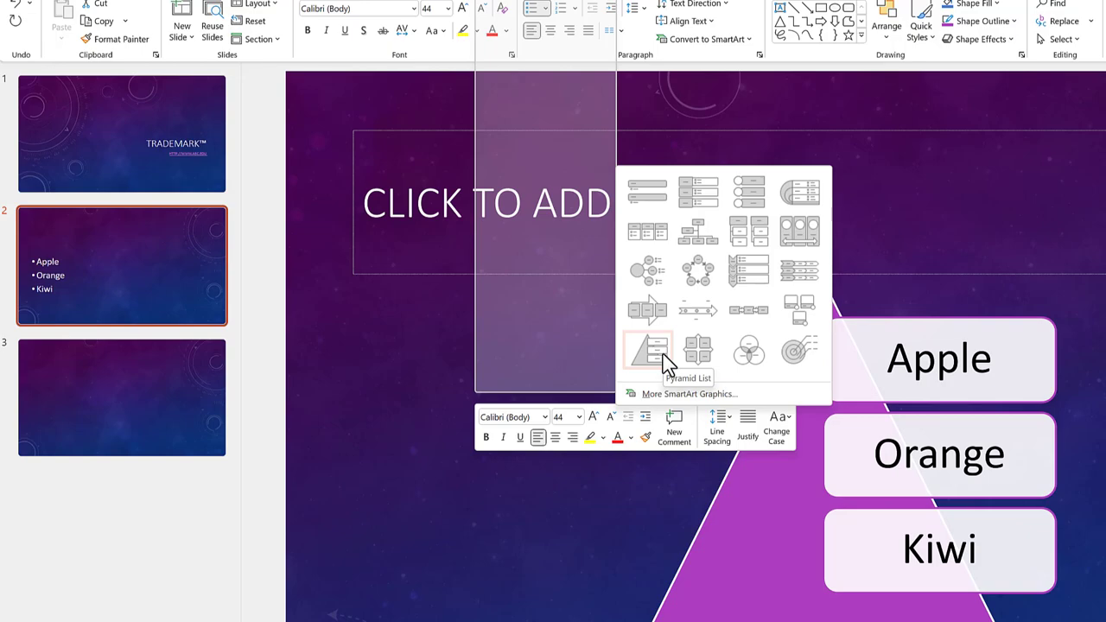
{"action": "left_click", "coordinate": [664, 356]}
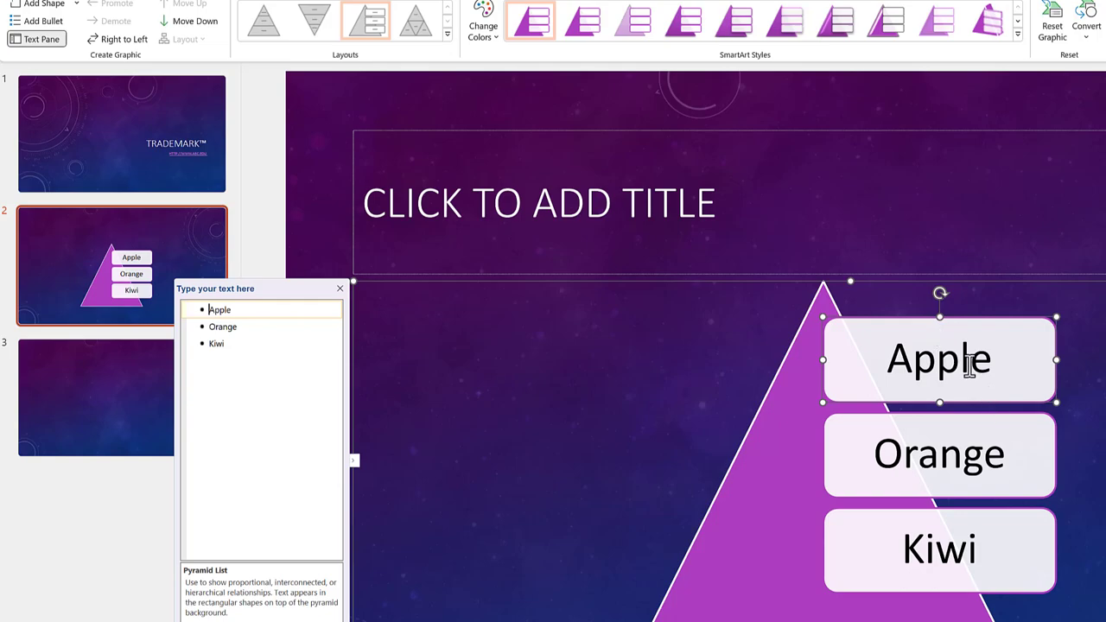
Change the font of the word Apple in the SmartArt graphic to Amasis MT Pro Black
{"action": "double_click", "coordinate": [972, 360]}
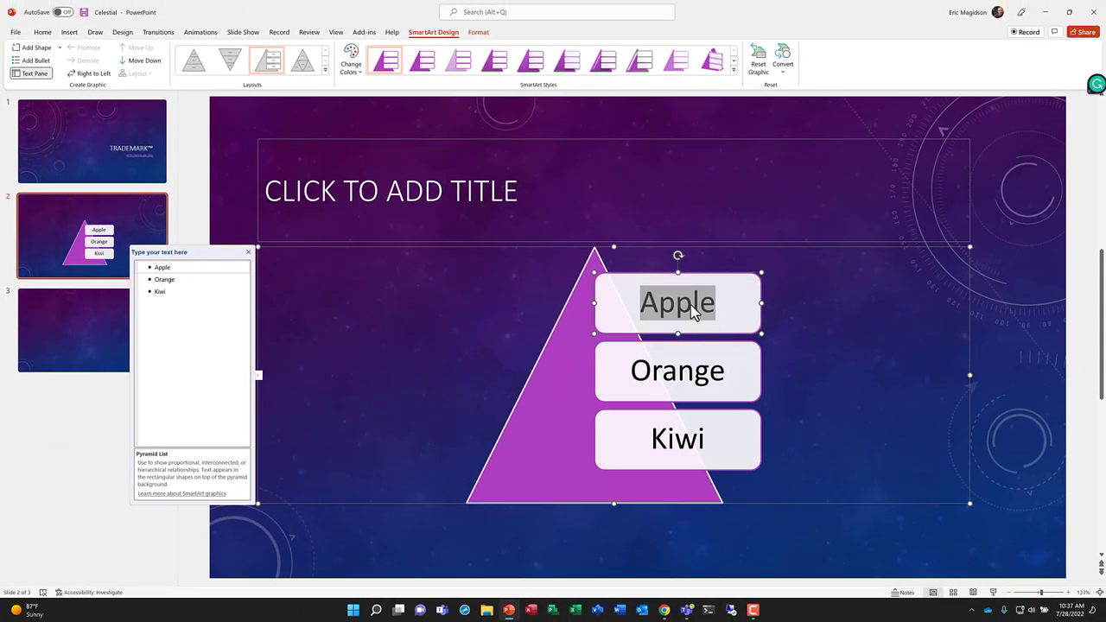
{"action": "left_click", "coordinate": [694, 313]}
{"action": "double_click", "coordinate": [672, 309]}
{"action": "left_click", "coordinate": [42, 35]}
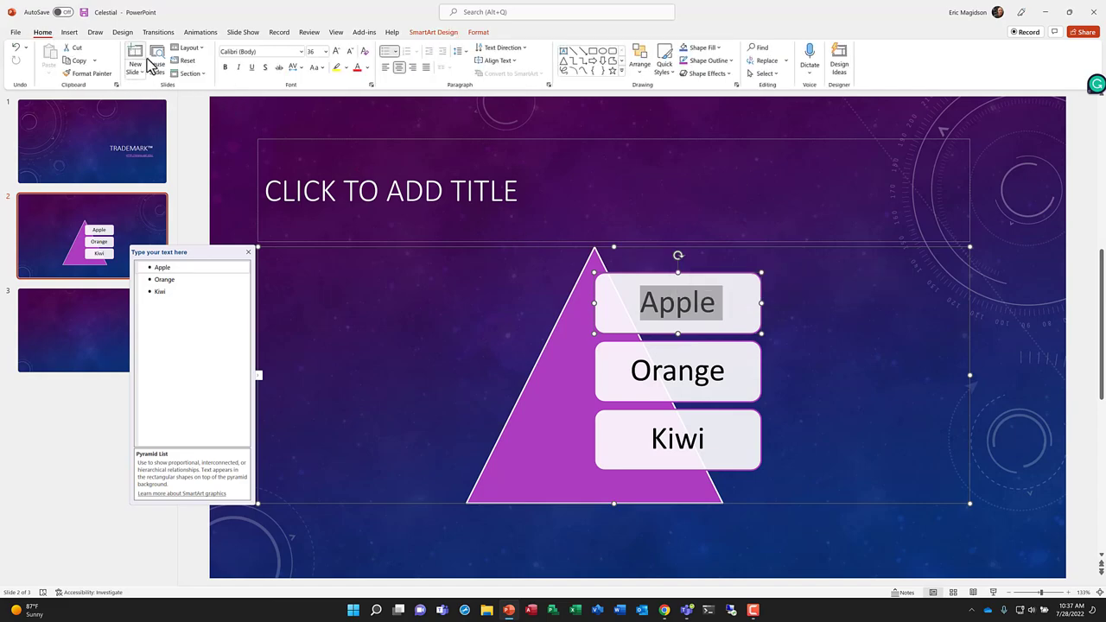
{"action": "left_click", "coordinate": [301, 52]}
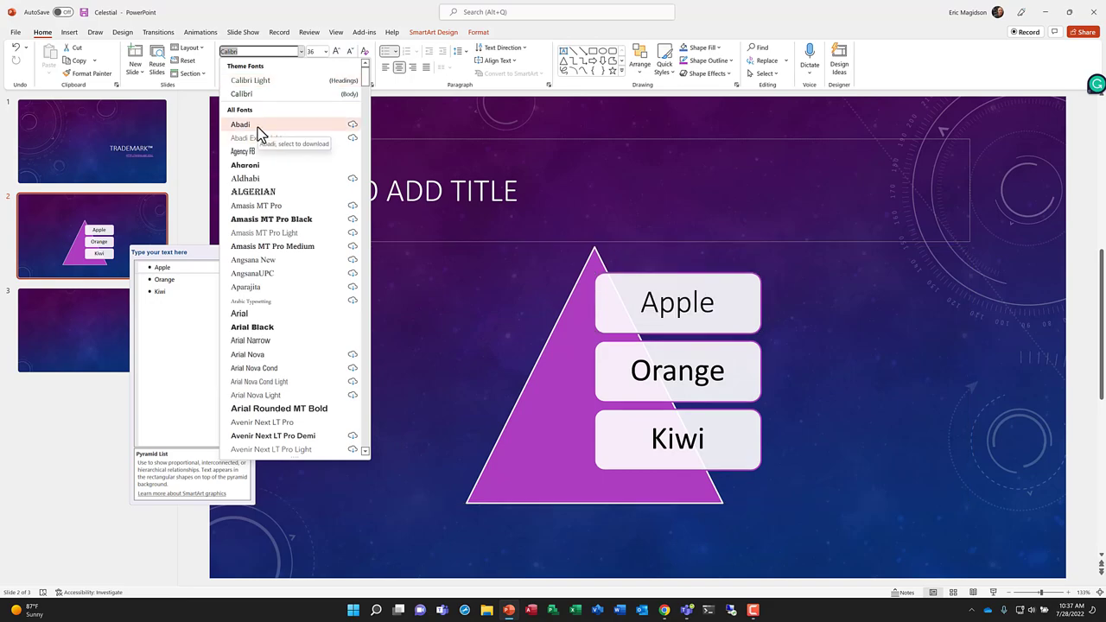
{"action": "left_click", "coordinate": [259, 221]}
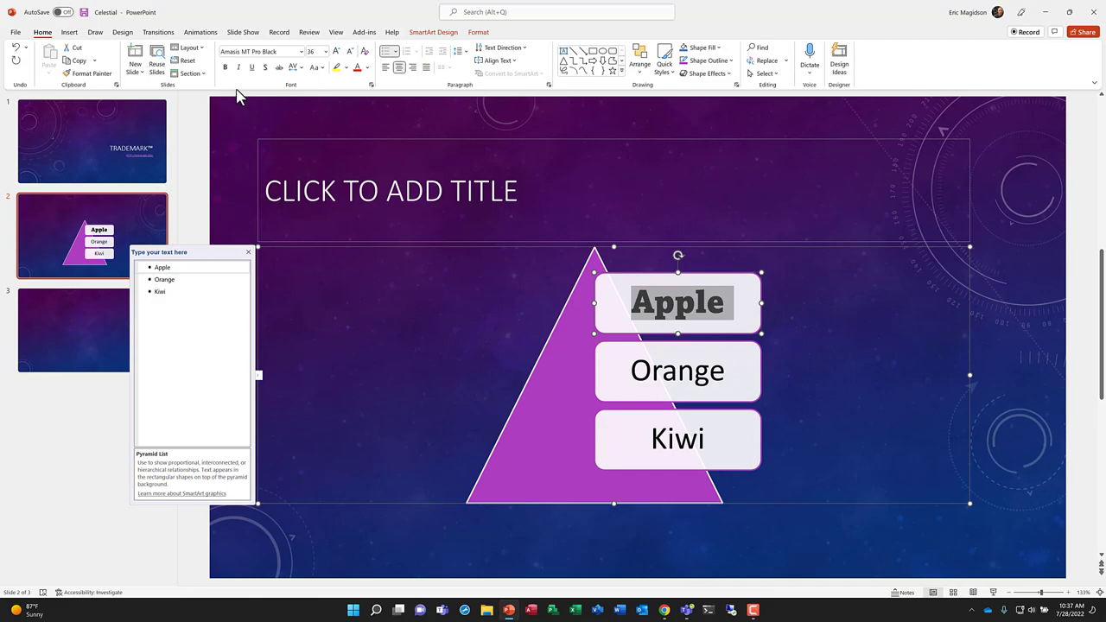
Enlarge the word Apple to 40 pt and colour its text with the theme purple
{"action": "left_click", "coordinate": [338, 55]}
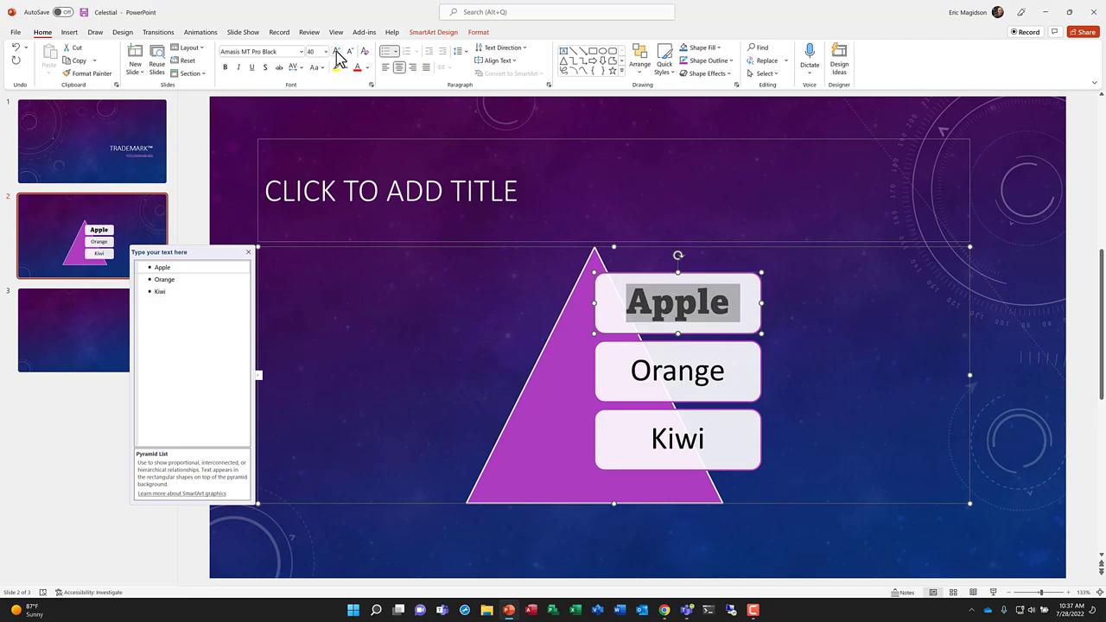
{"action": "left_click", "coordinate": [368, 68]}
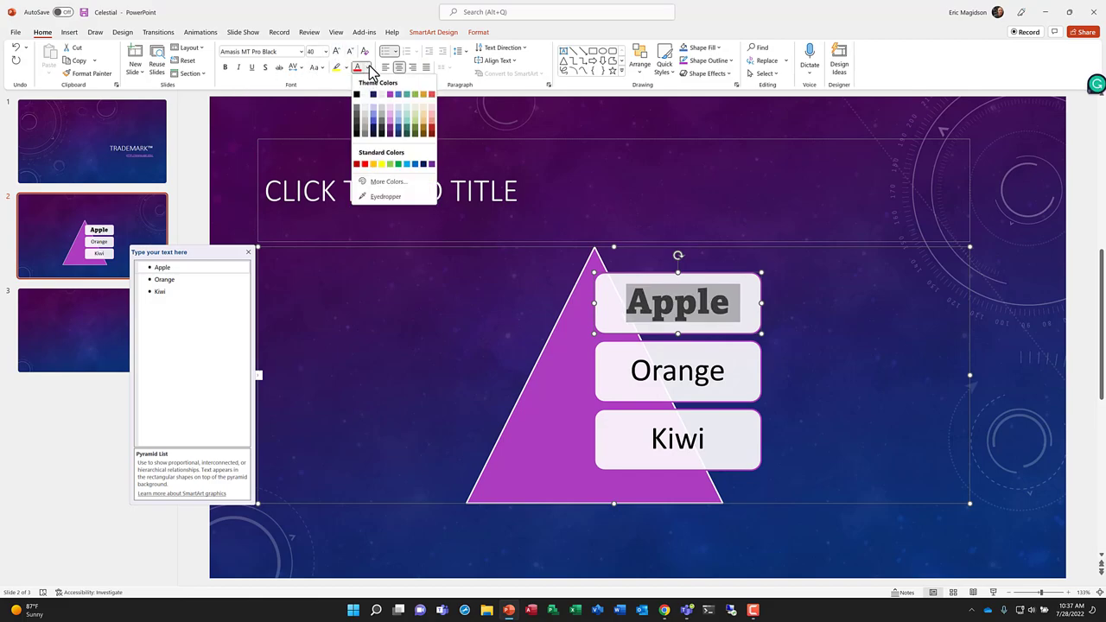
{"action": "left_click", "coordinate": [389, 96]}
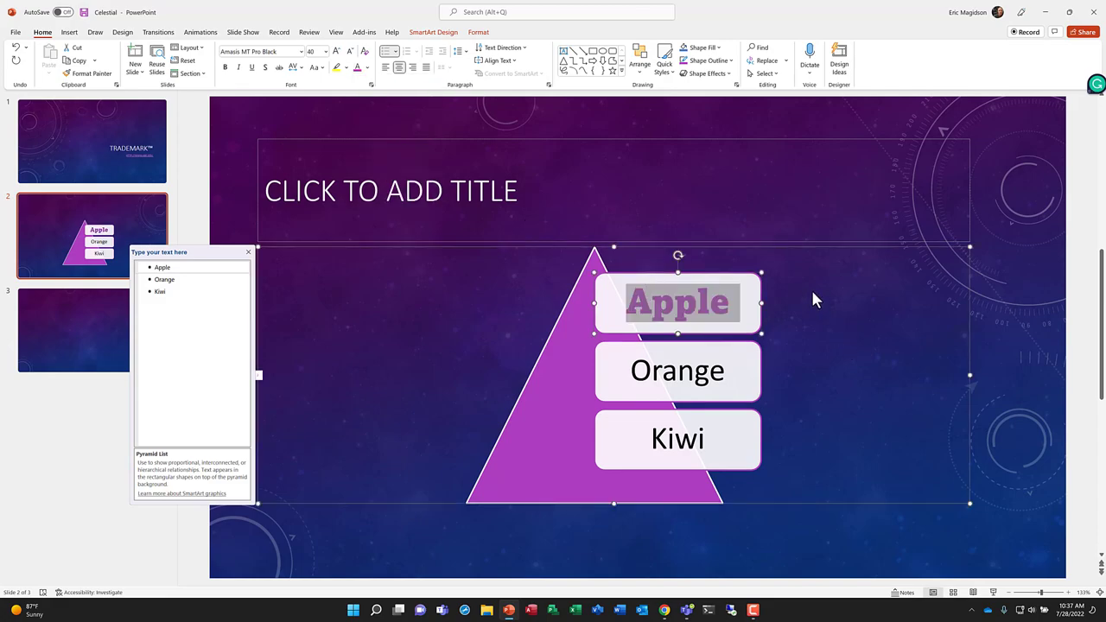
Set the font of Apple, Orange and Kiwi in the SmartArt boxes together to Times New Roman
{"action": "left_click", "coordinate": [683, 308]}
{"action": "double_click", "coordinate": [681, 309]}
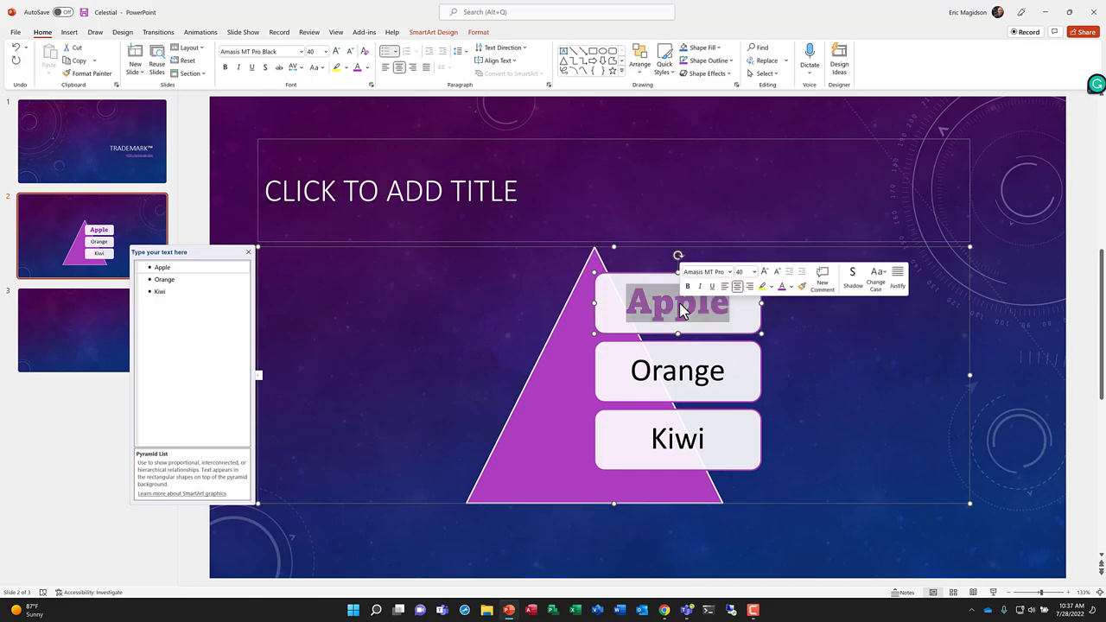
{"action": "double_click", "coordinate": [691, 383], "text": "ctrl"}
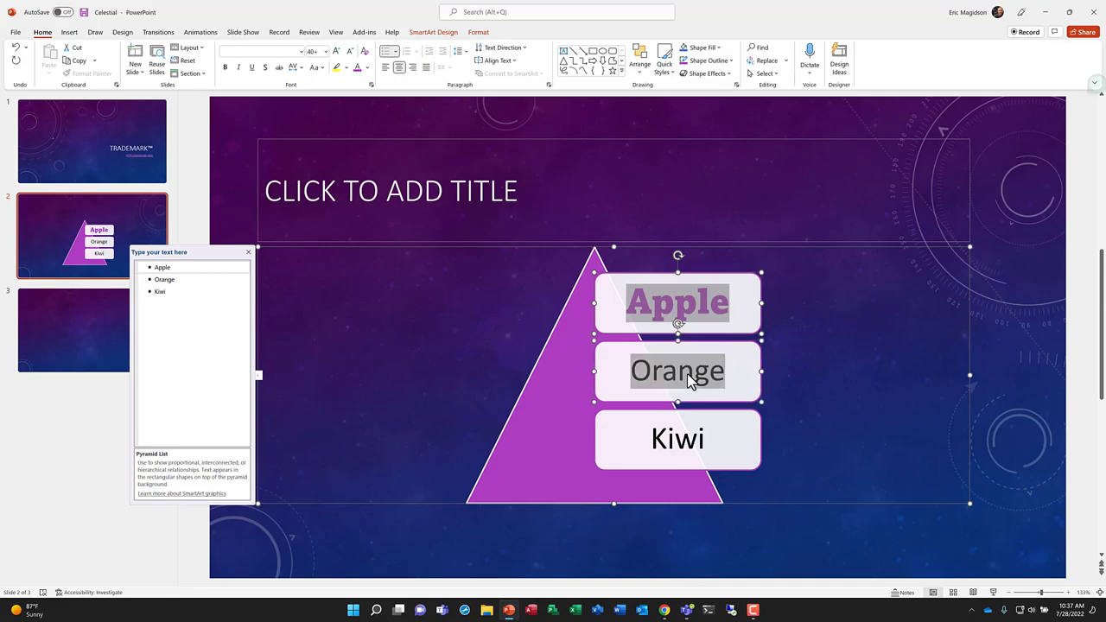
{"action": "double_click", "coordinate": [690, 439], "text": "ctrl"}
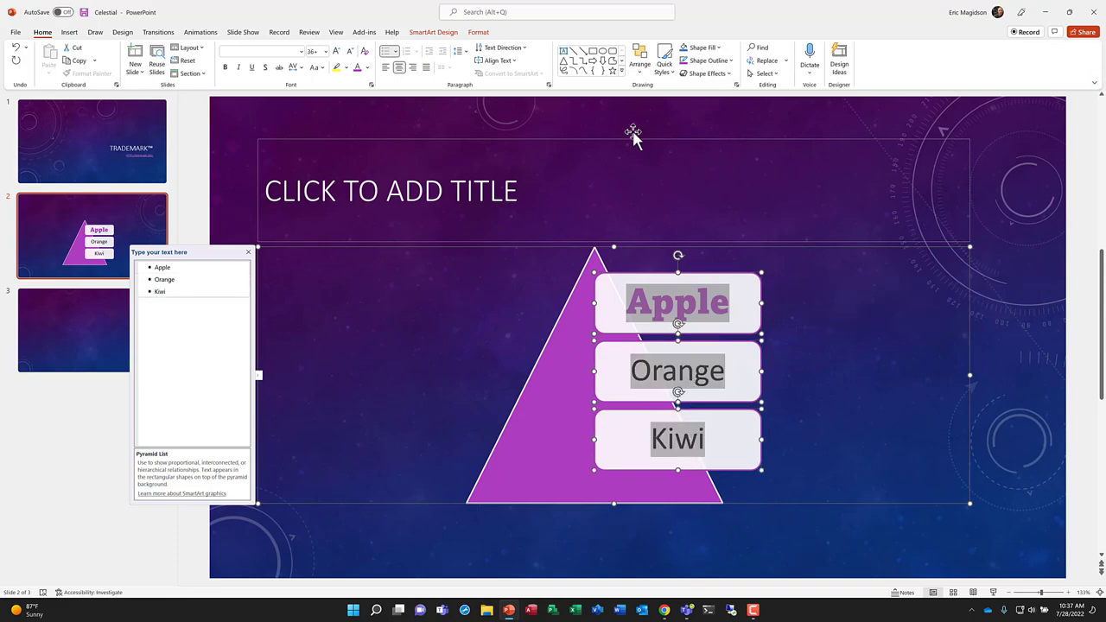
{"action": "left_click", "coordinate": [302, 52]}
{"action": "type", "text": "Times New Roman"}
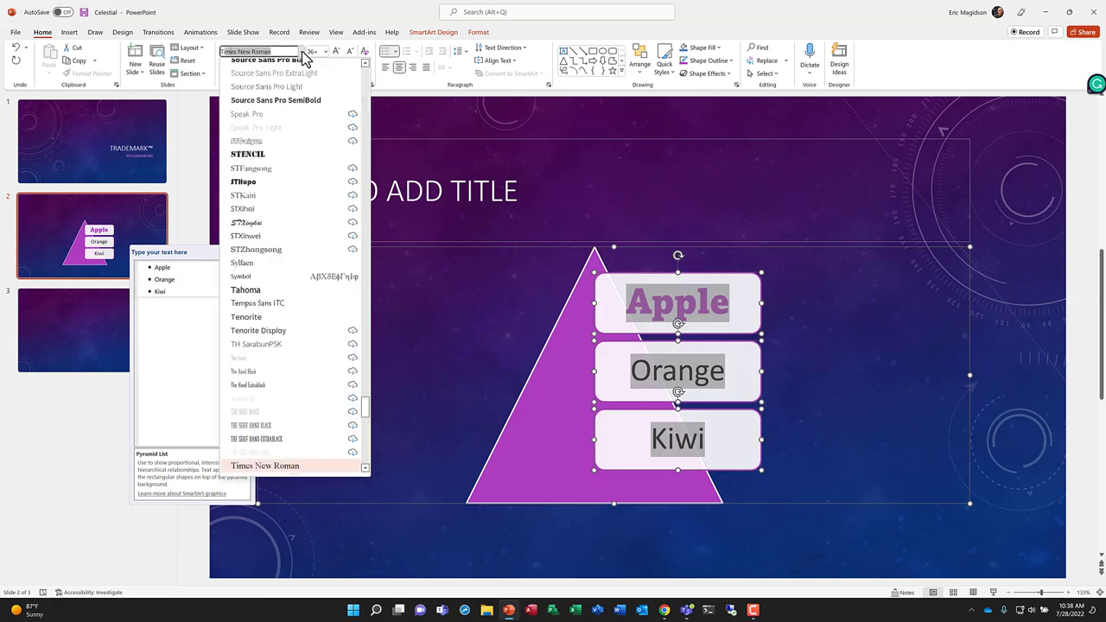
{"action": "key", "text": "Return"}
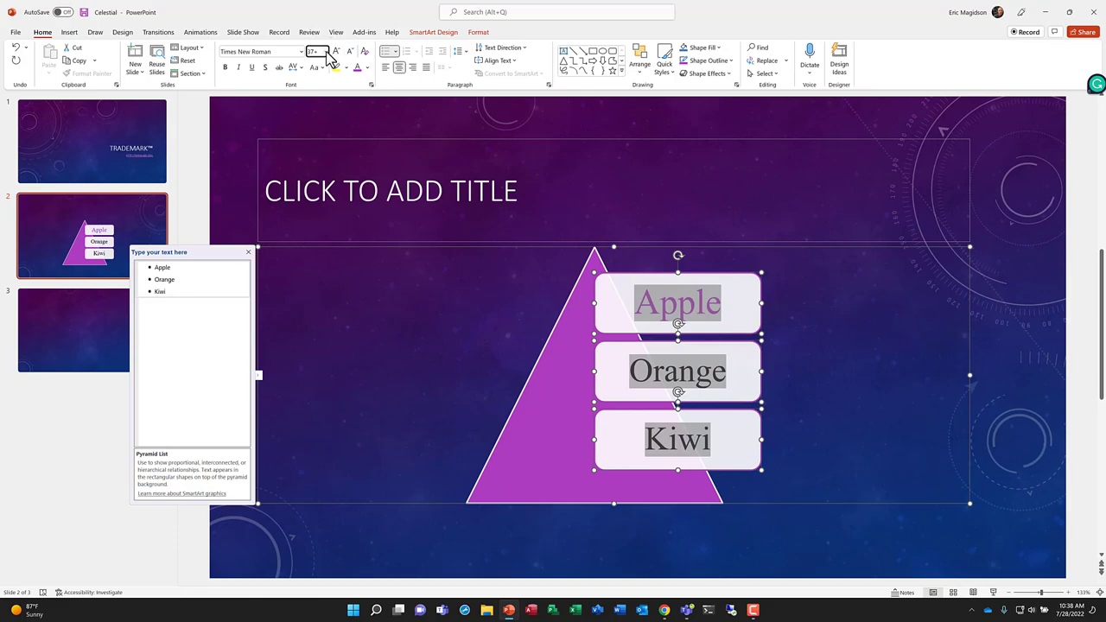
Set the text of all three SmartArt boxes to 32 pt in the theme blue
{"action": "left_click", "coordinate": [325, 52]}
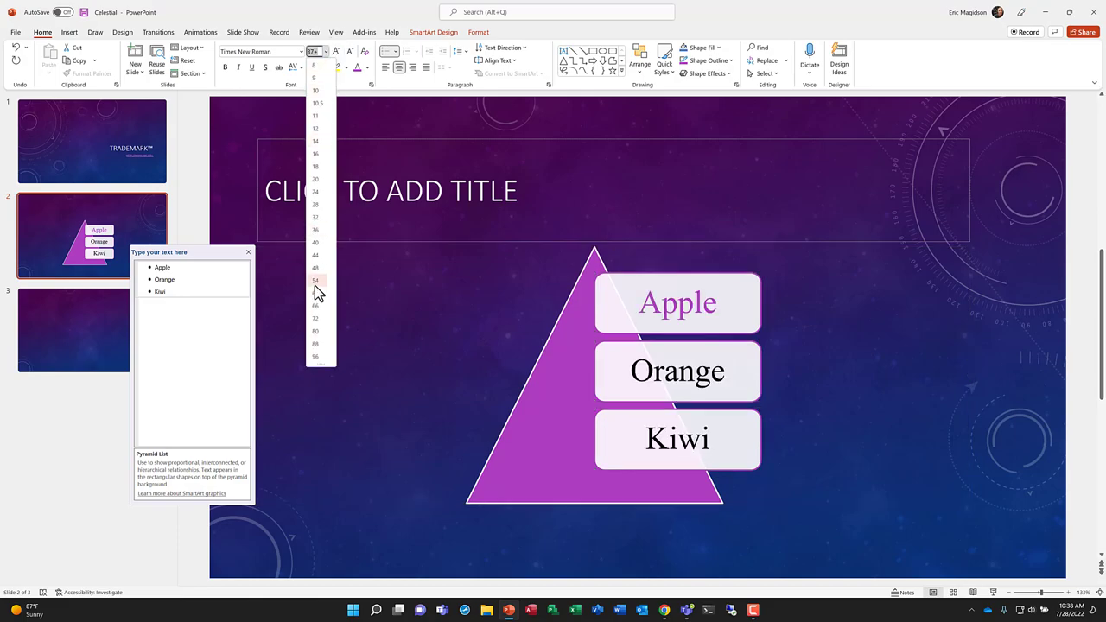
{"action": "left_click", "coordinate": [318, 218]}
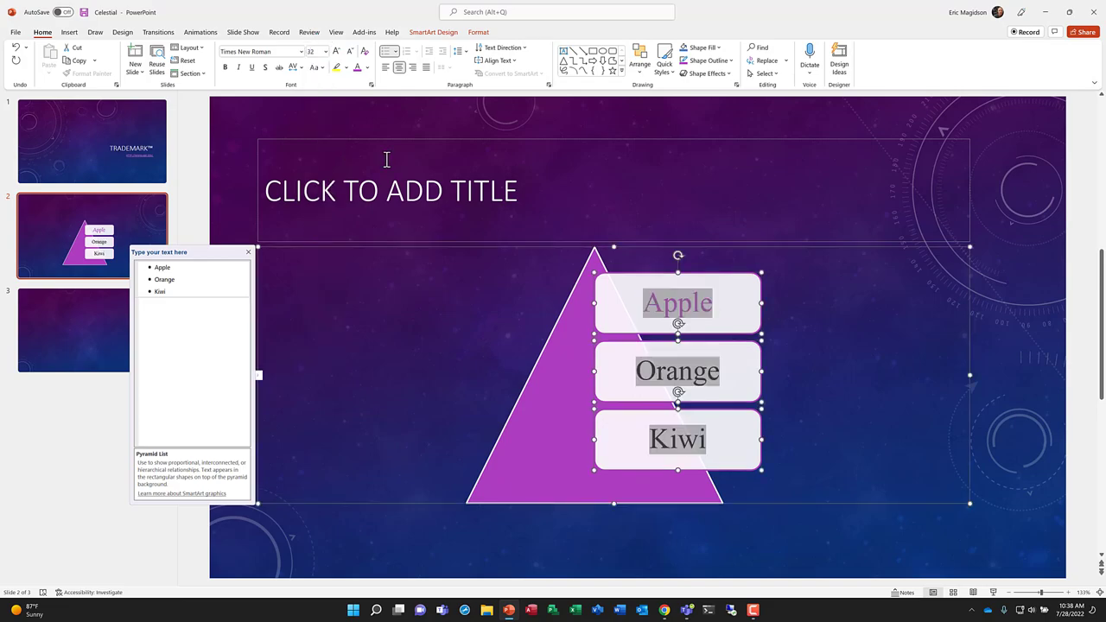
{"action": "left_click", "coordinate": [367, 67]}
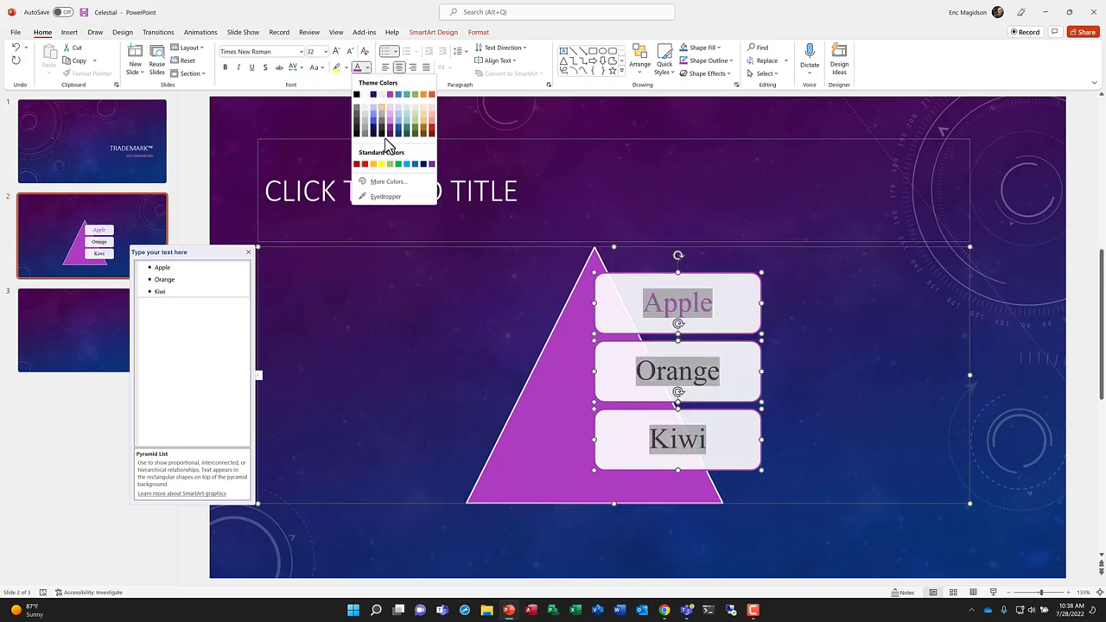
{"action": "left_click", "coordinate": [398, 94]}
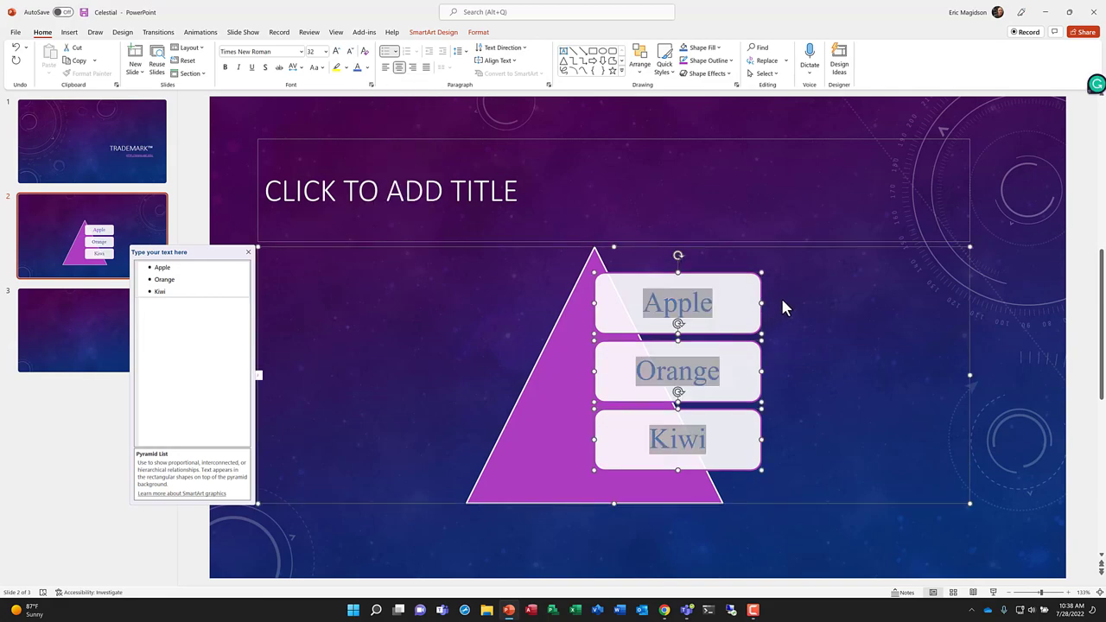
Try to fill all three SmartArt boxes with the stock picture of red and yellow apples on a grey background, and undo it
{"action": "left_click", "coordinate": [735, 304]}
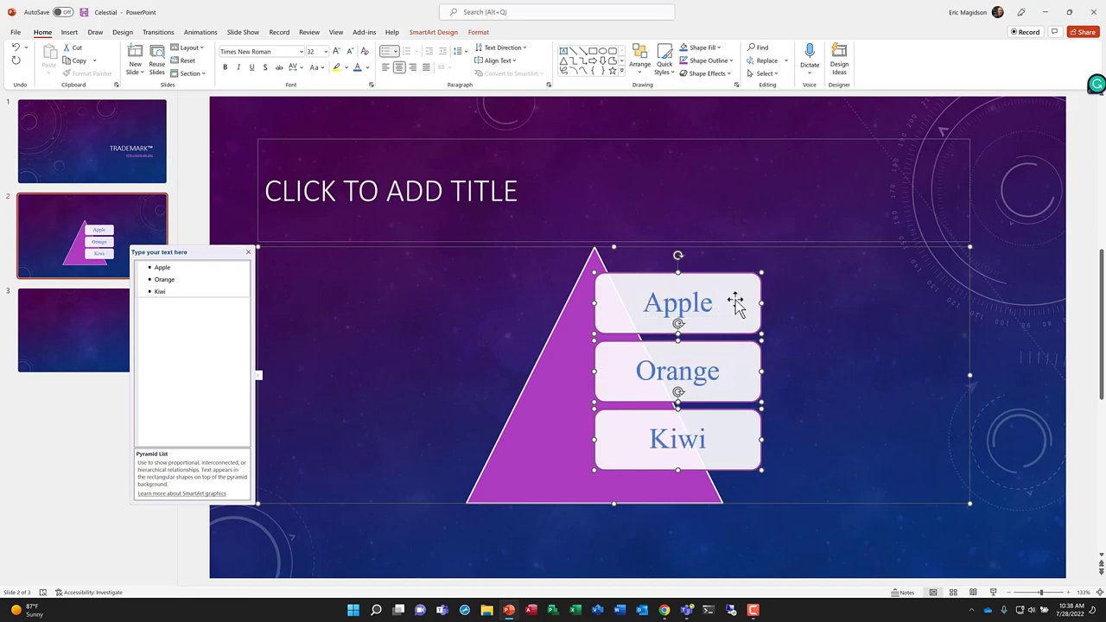
{"action": "right_click", "coordinate": [735, 301]}
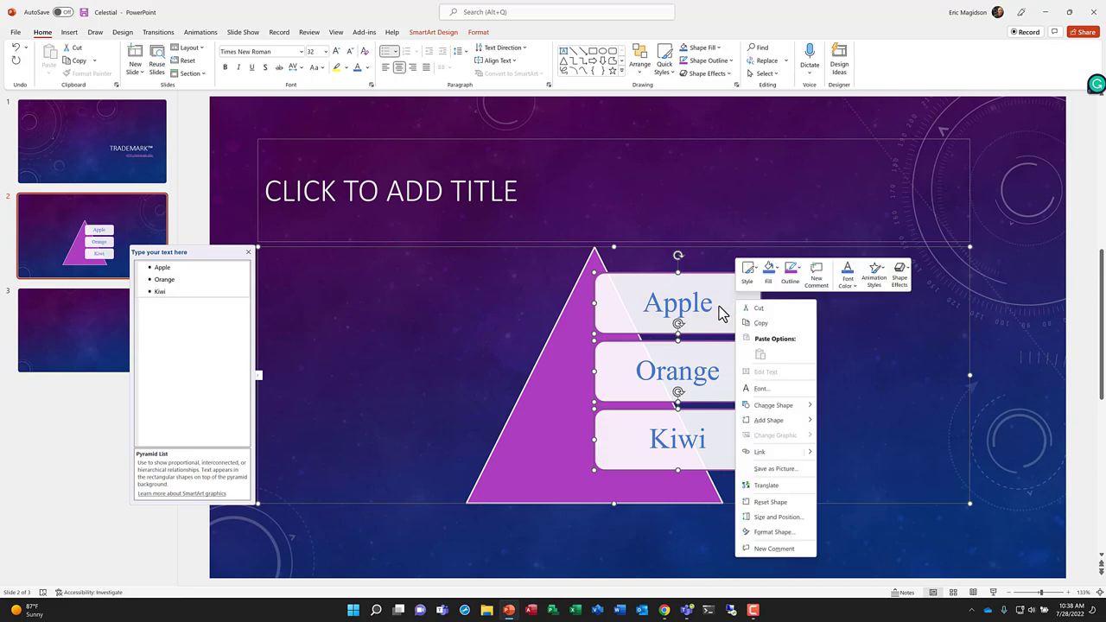
{"action": "left_click", "coordinate": [773, 274]}
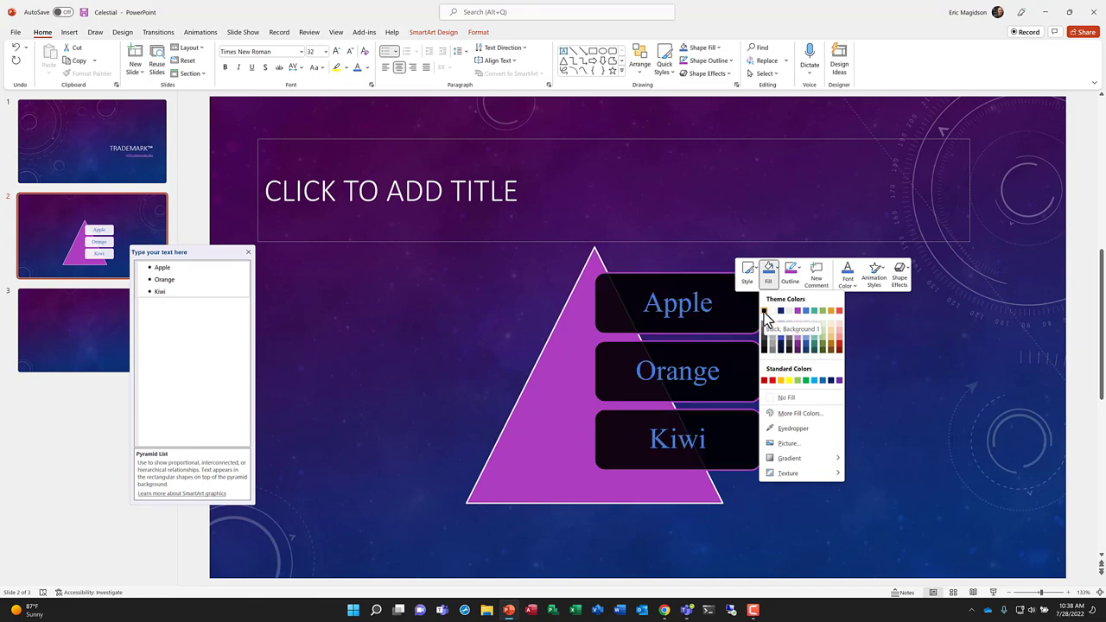
{"action": "left_click", "coordinate": [784, 445]}
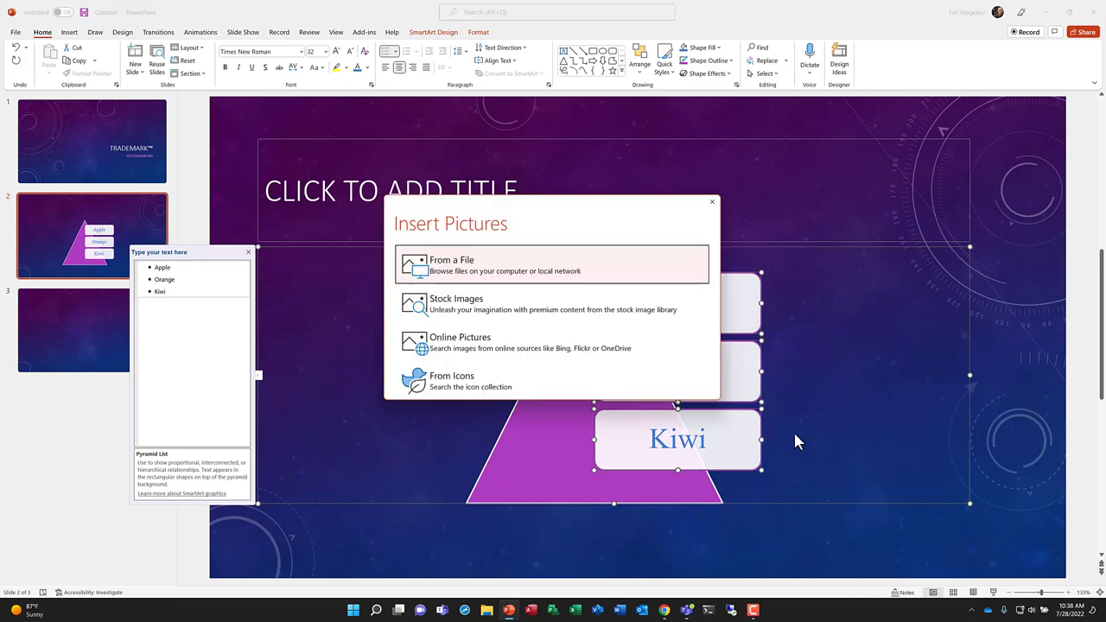
{"action": "left_click", "coordinate": [473, 318]}
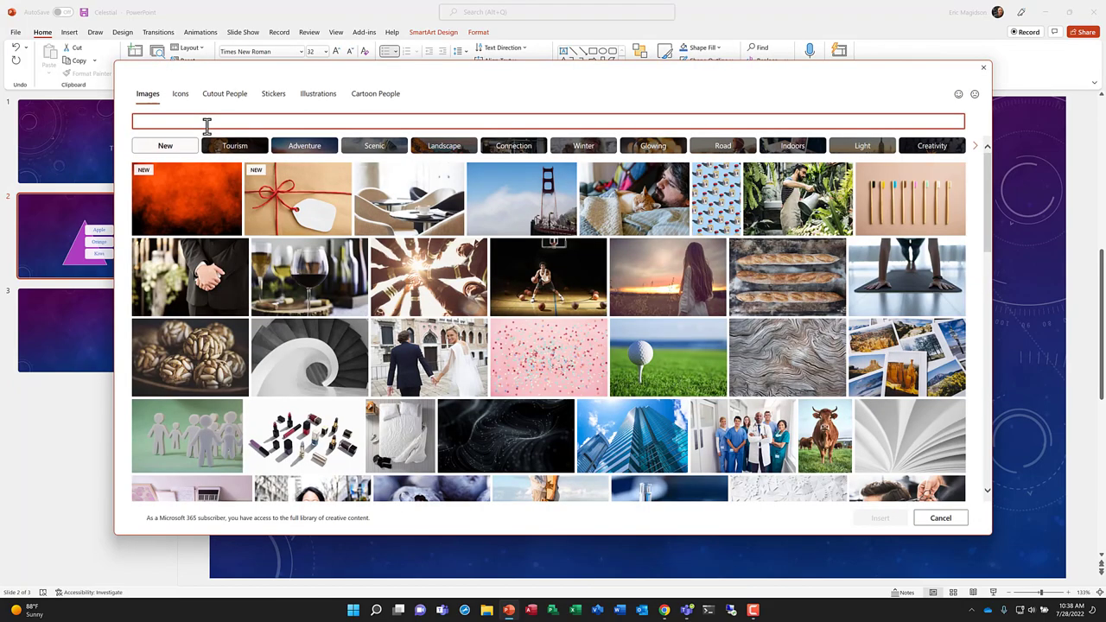
{"action": "type", "text": "apple"}
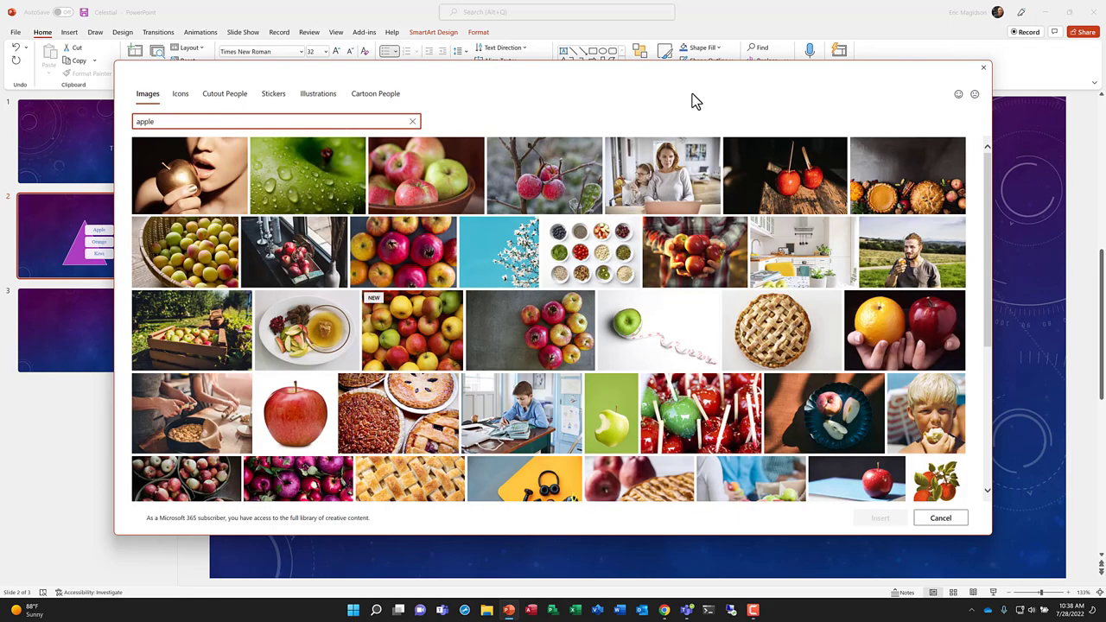
{"action": "left_click", "coordinate": [536, 343]}
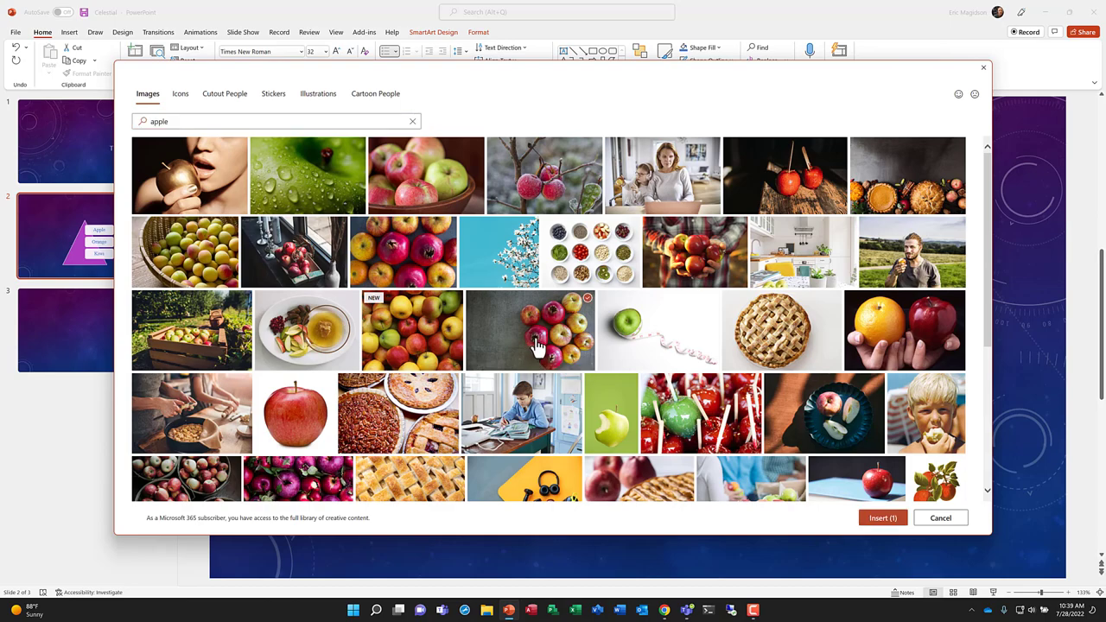
{"action": "left_click", "coordinate": [882, 521]}
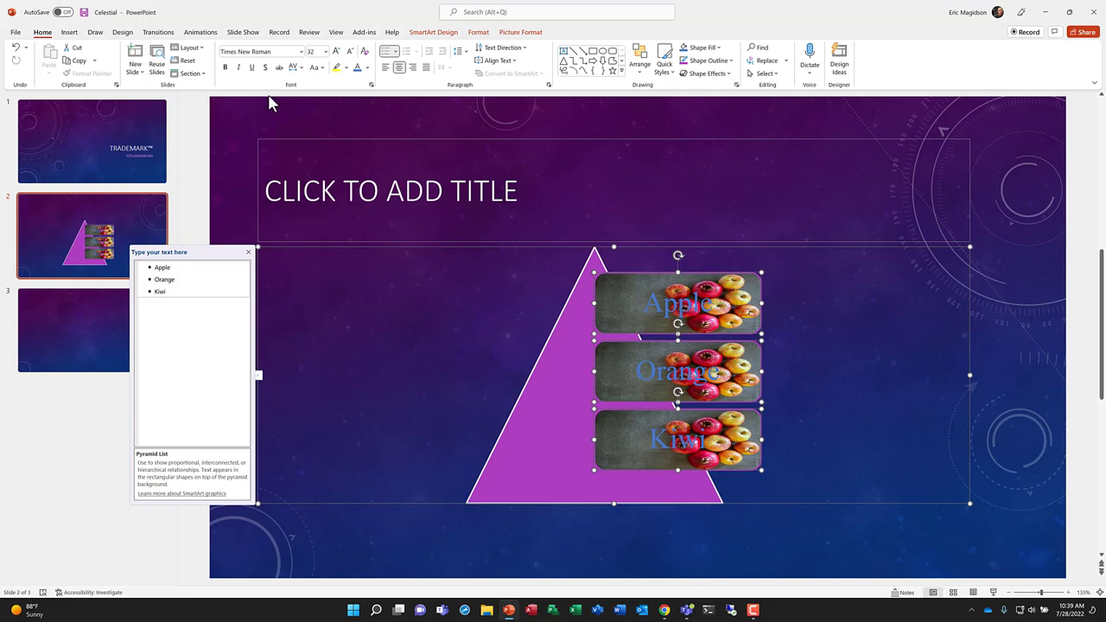
{"action": "left_click", "coordinate": [16, 49]}
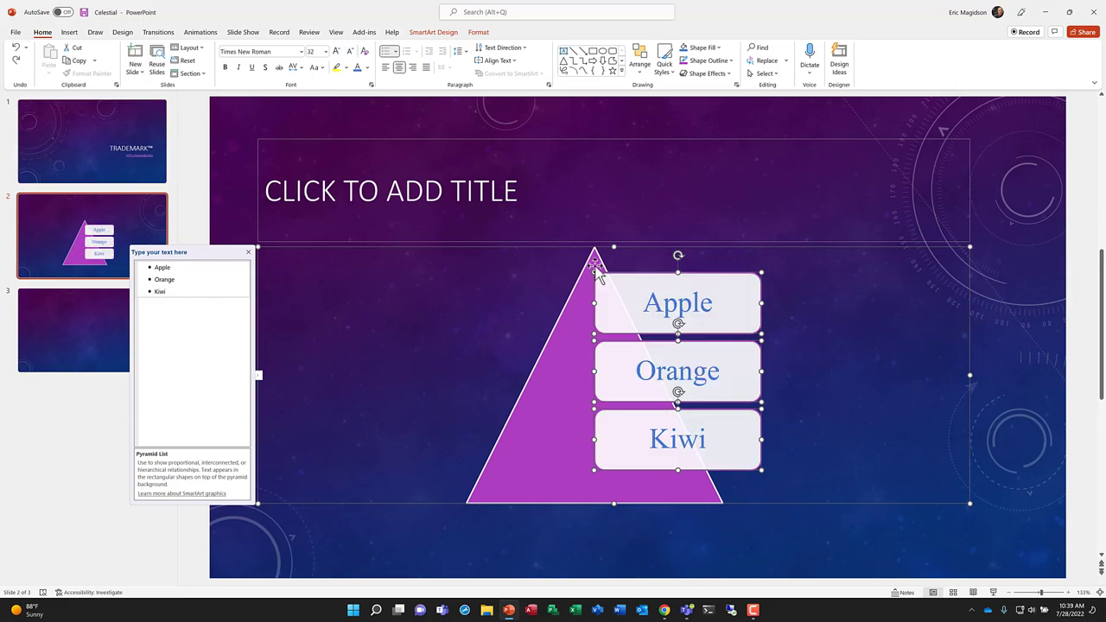
Fill only the Apple box of the SmartArt with the stock picture of a green apple covered in water droplets, searching for "apple"
{"action": "left_click", "coordinate": [825, 191]}
{"action": "left_click", "coordinate": [646, 304]}
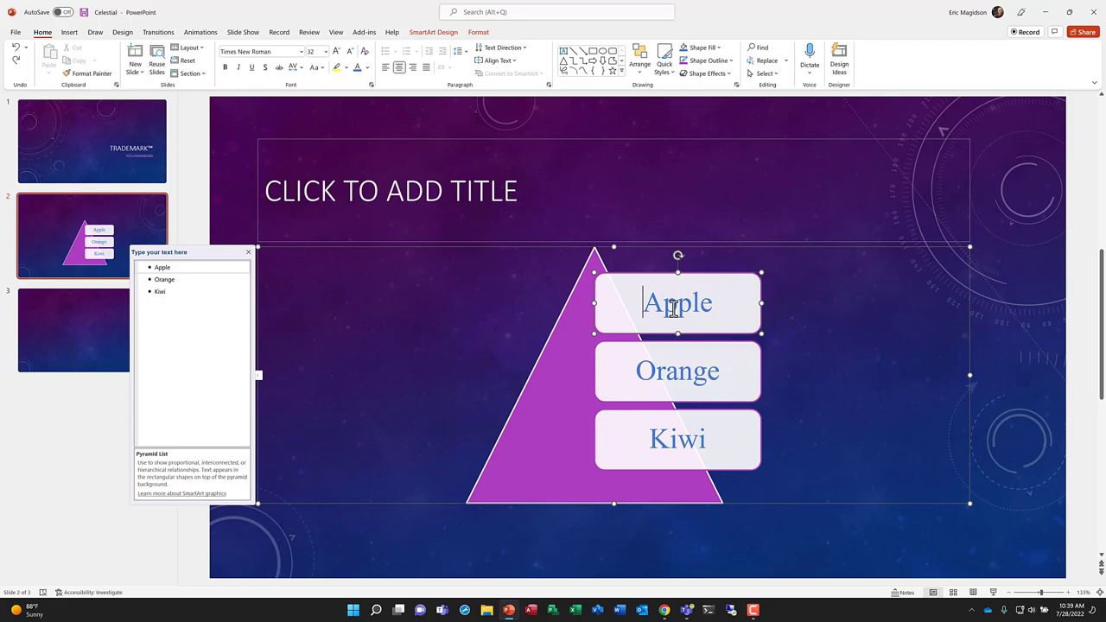
{"action": "right_click", "coordinate": [728, 305]}
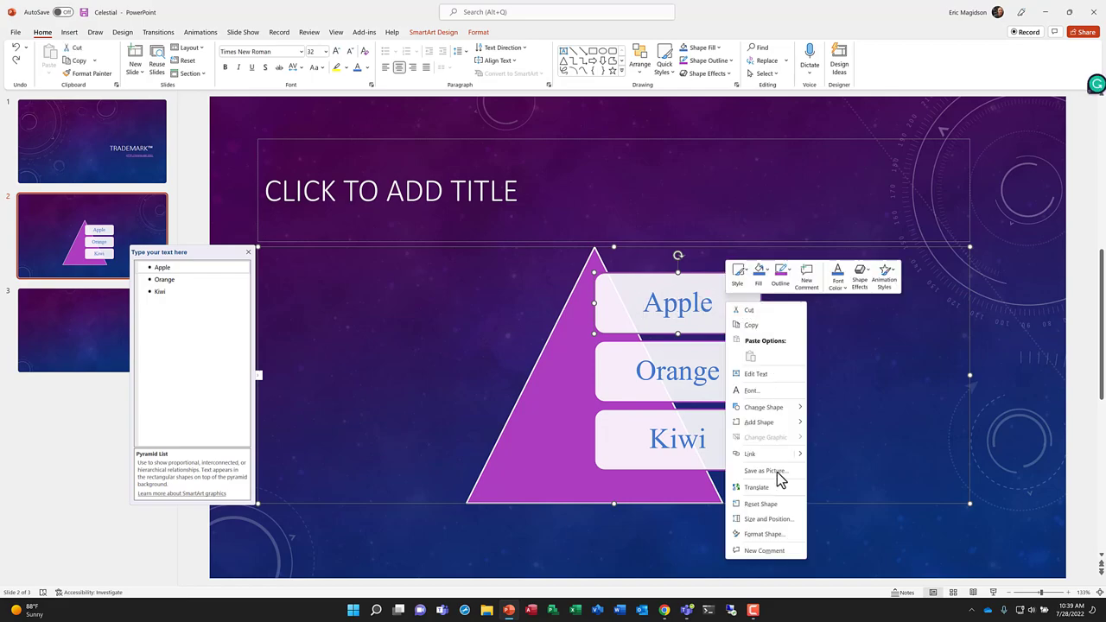
{"action": "mouse_move", "coordinate": [782, 424]}
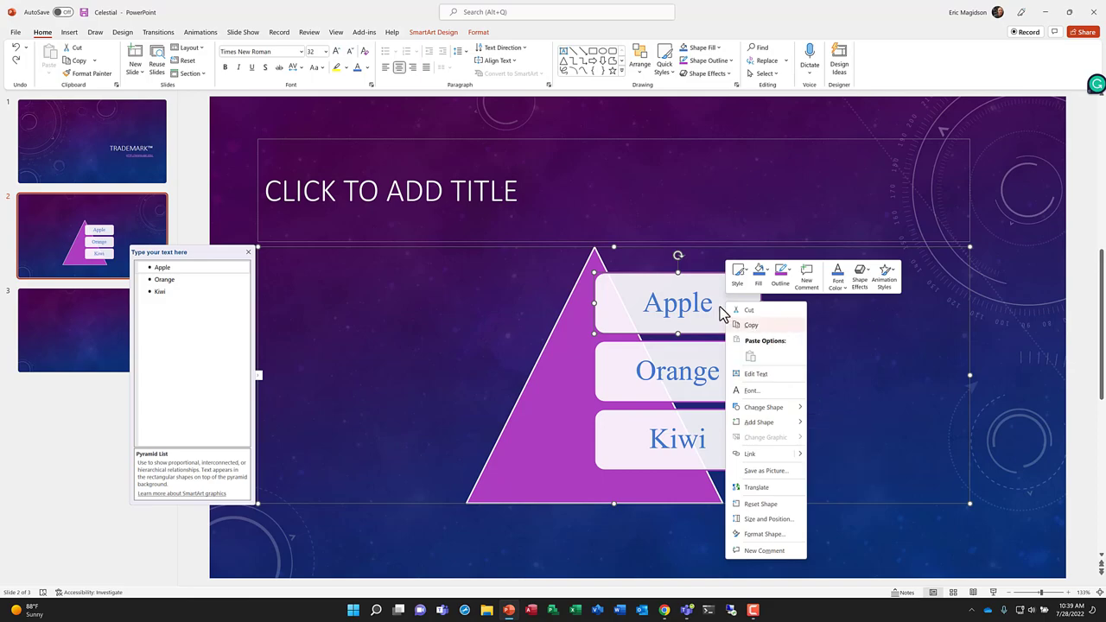
{"action": "left_click", "coordinate": [765, 275]}
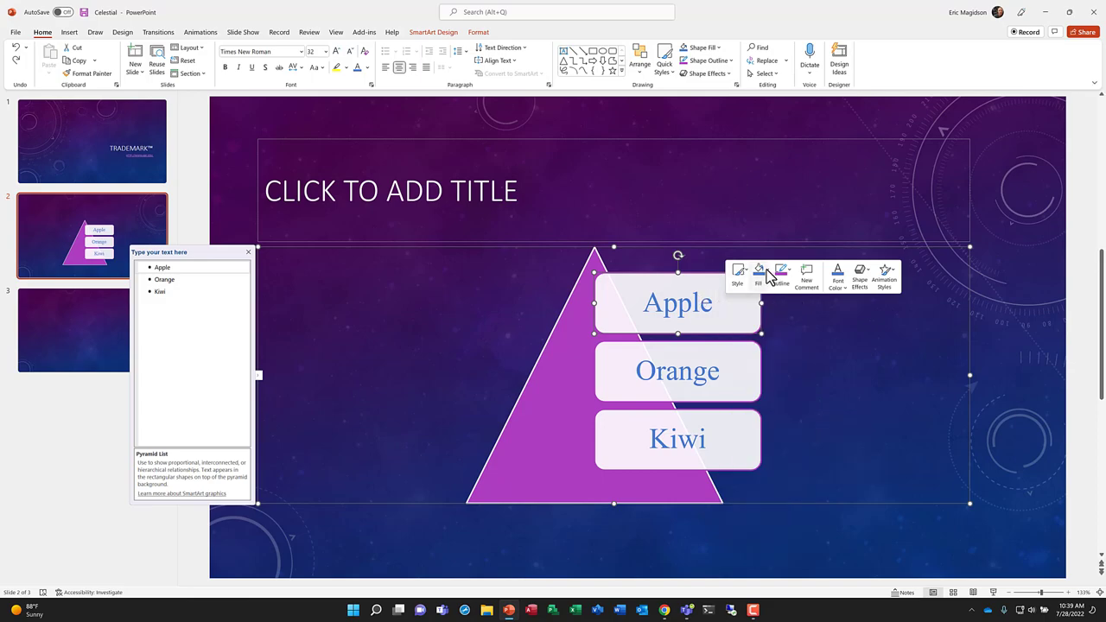
{"action": "left_click", "coordinate": [778, 444]}
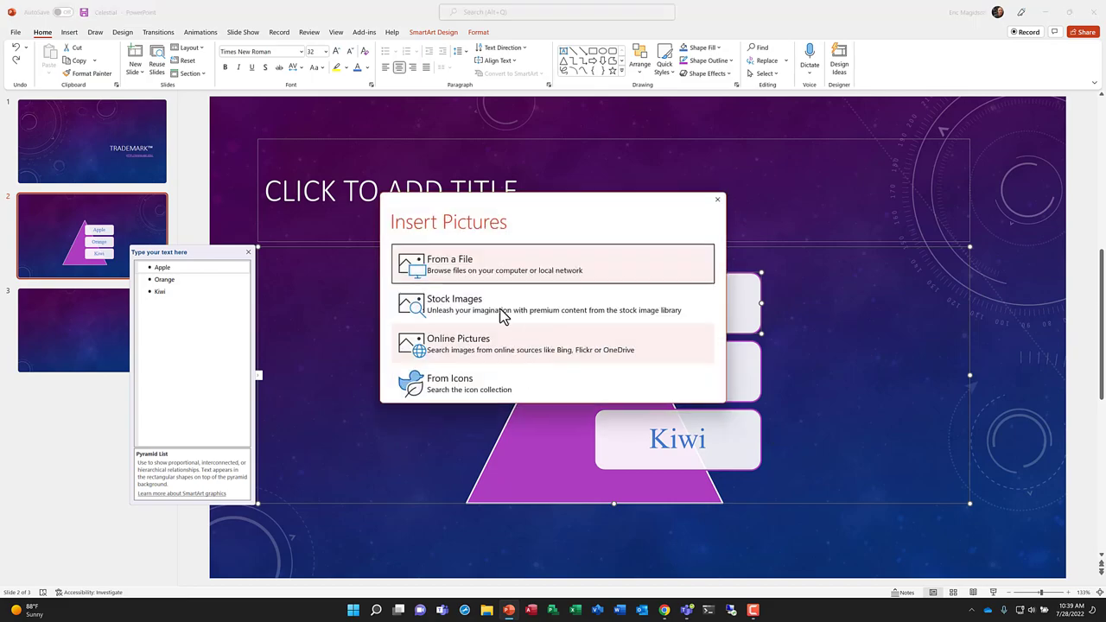
{"action": "left_click", "coordinate": [449, 311]}
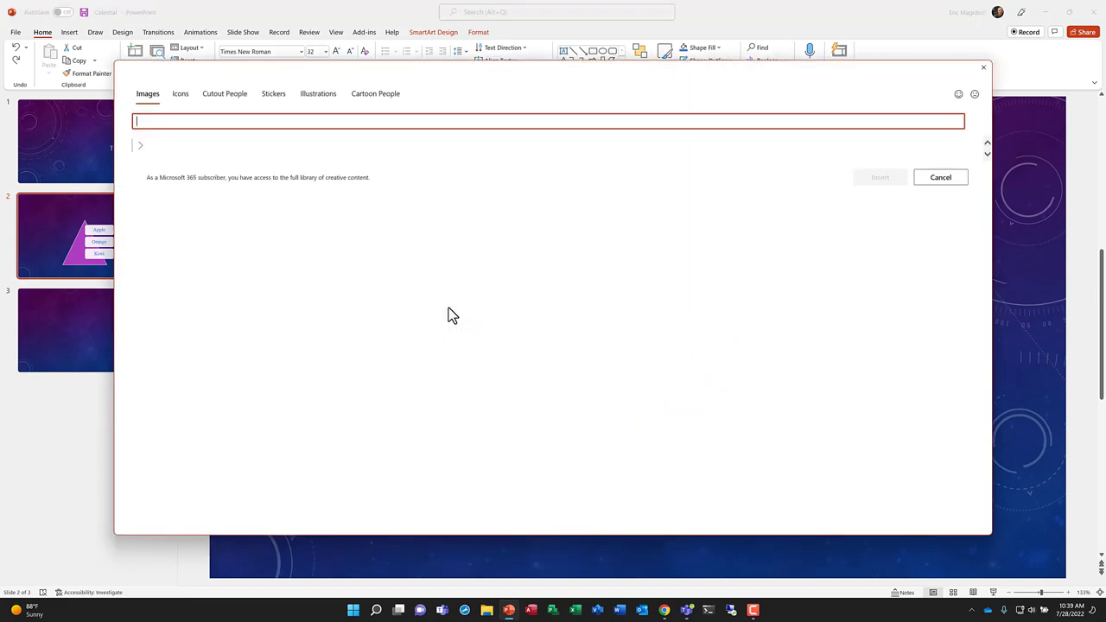
{"action": "type", "text": "appla"}
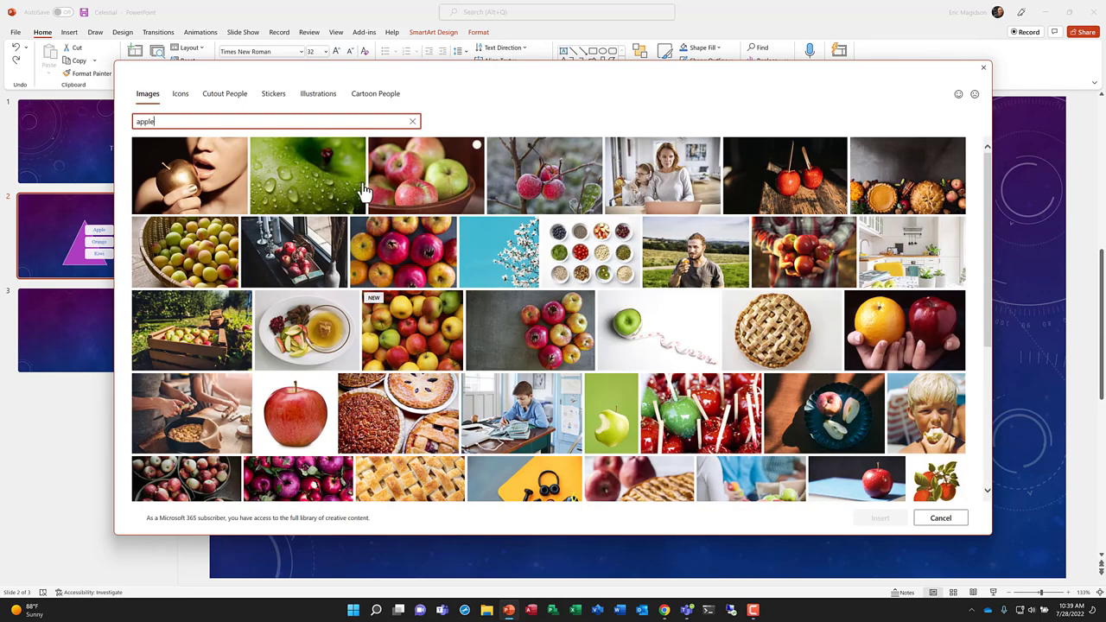
{"action": "left_click", "coordinate": [324, 190]}
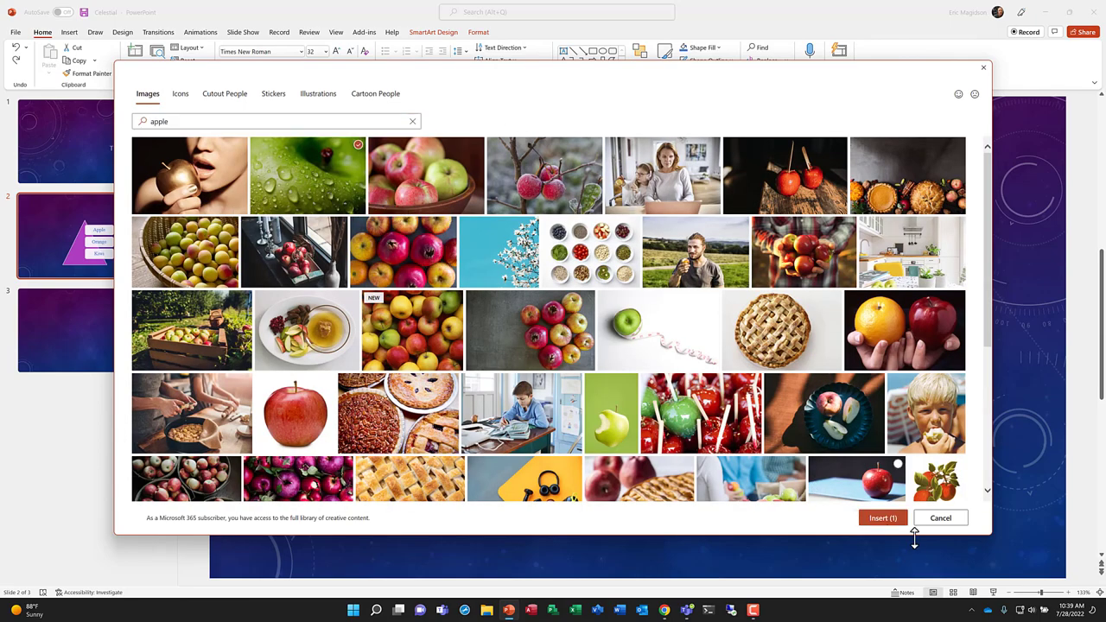
{"action": "left_click", "coordinate": [881, 521]}
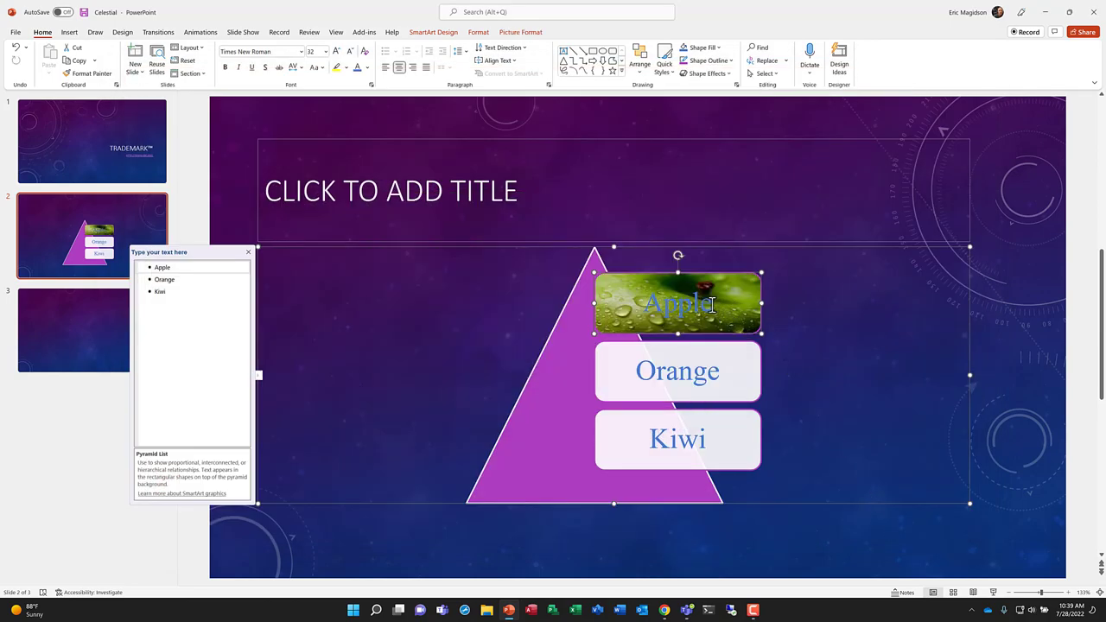
Colour the word Apple in the picture-filled SmartArt box white
{"action": "left_click_drag", "start_coordinate": [711, 303], "coordinate": [640, 303]}
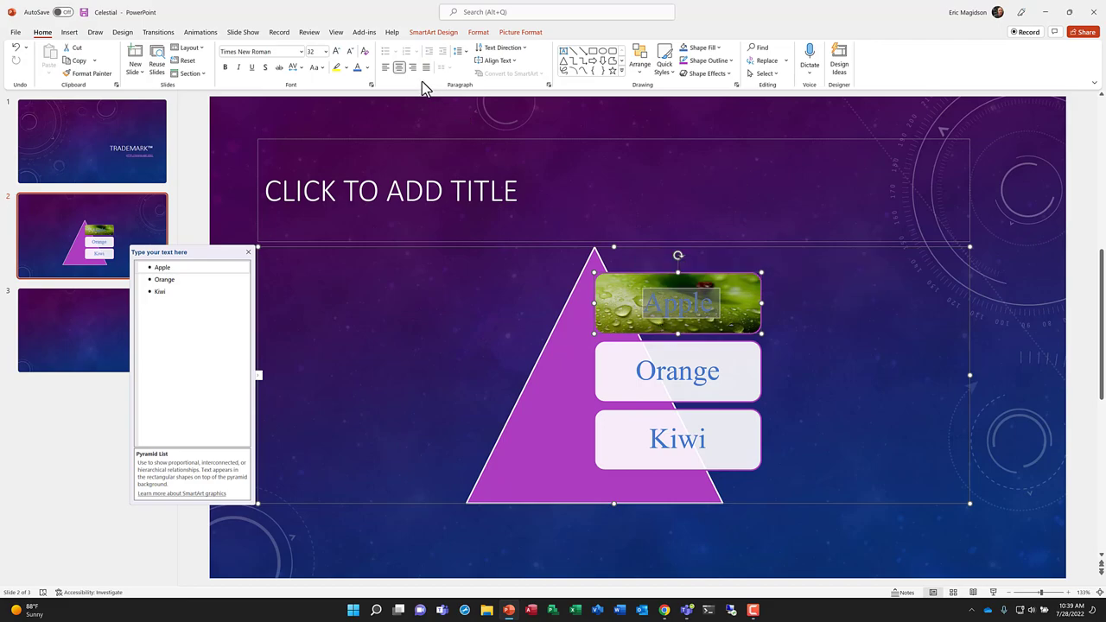
{"action": "left_click", "coordinate": [366, 68]}
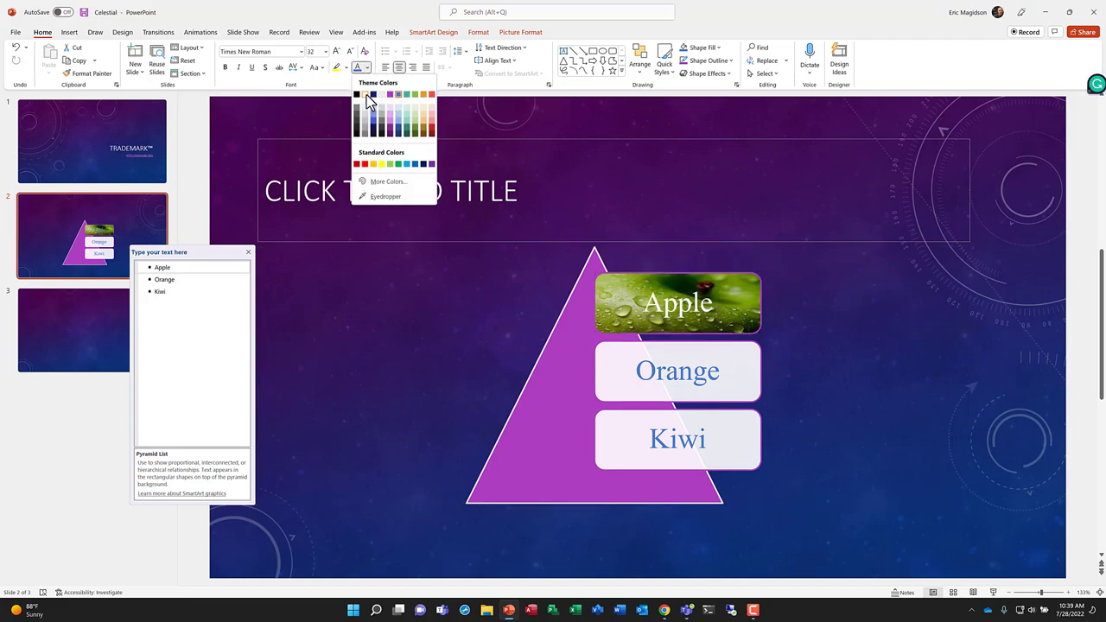
{"action": "left_click", "coordinate": [366, 101]}
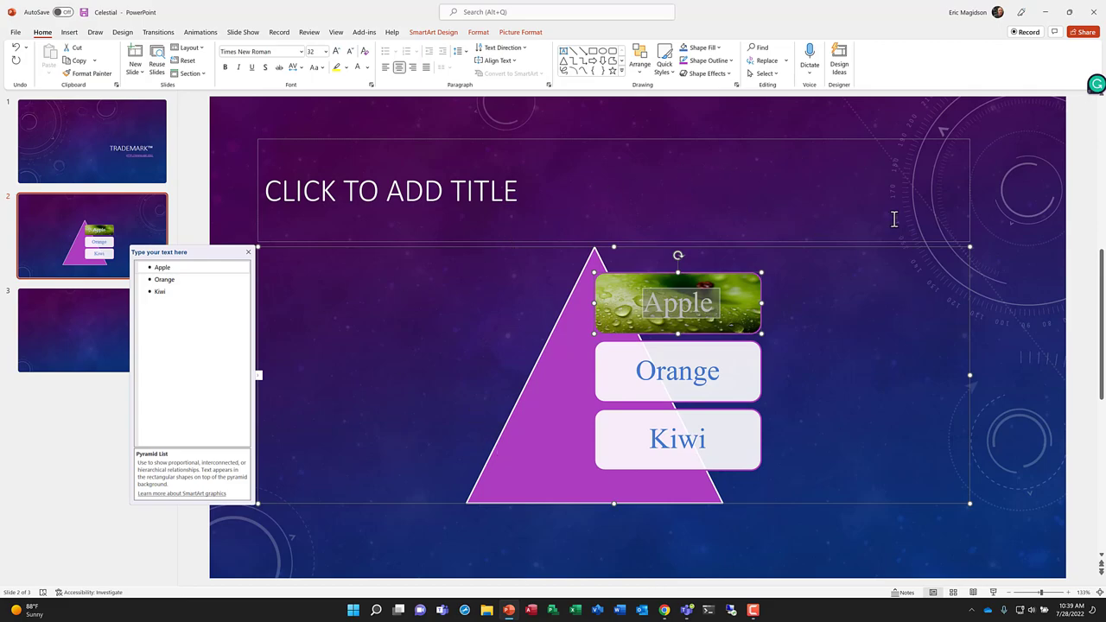
Recolour the Apple box's outline with the Eyedropper, sampling a colour from the box's own green droplet picture
{"action": "left_click", "coordinate": [748, 292]}
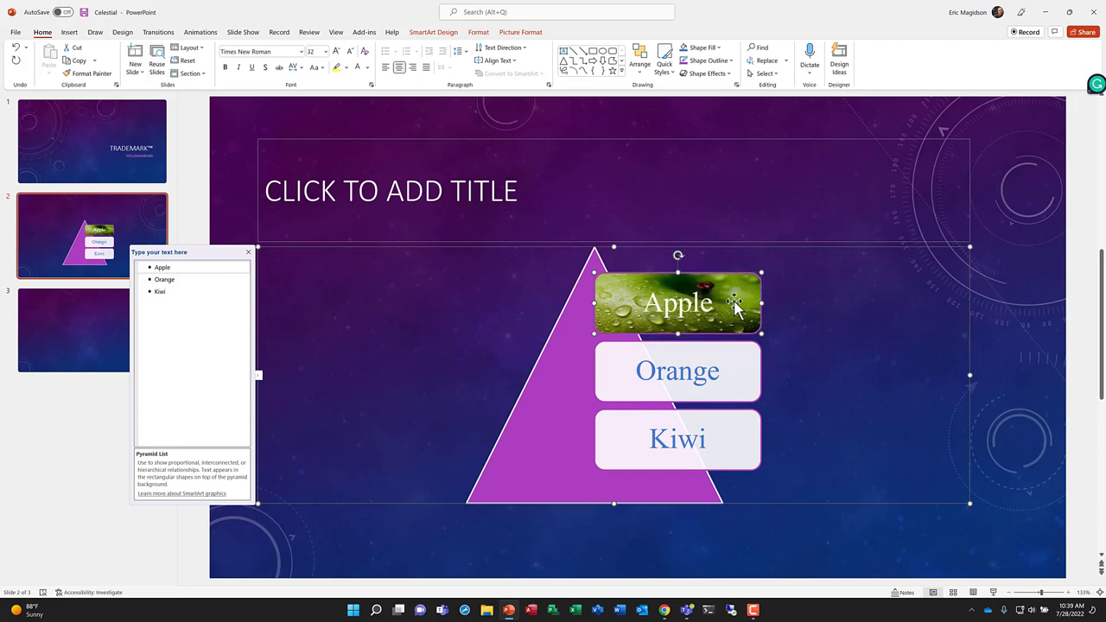
{"action": "right_click", "coordinate": [734, 301]}
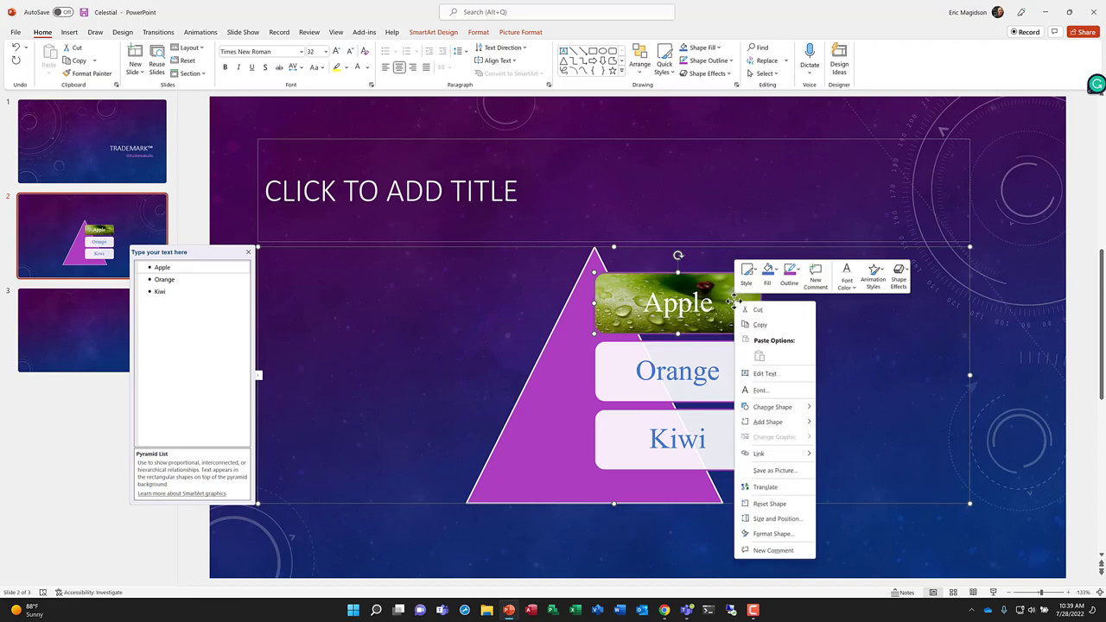
{"action": "left_click", "coordinate": [793, 274]}
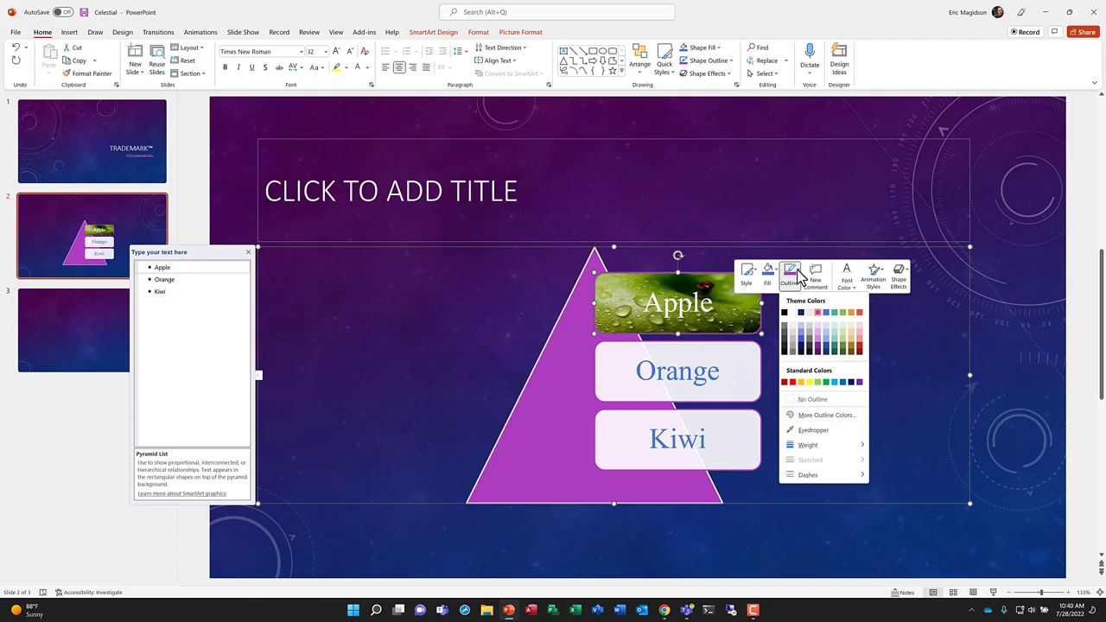
{"action": "left_click", "coordinate": [823, 431]}
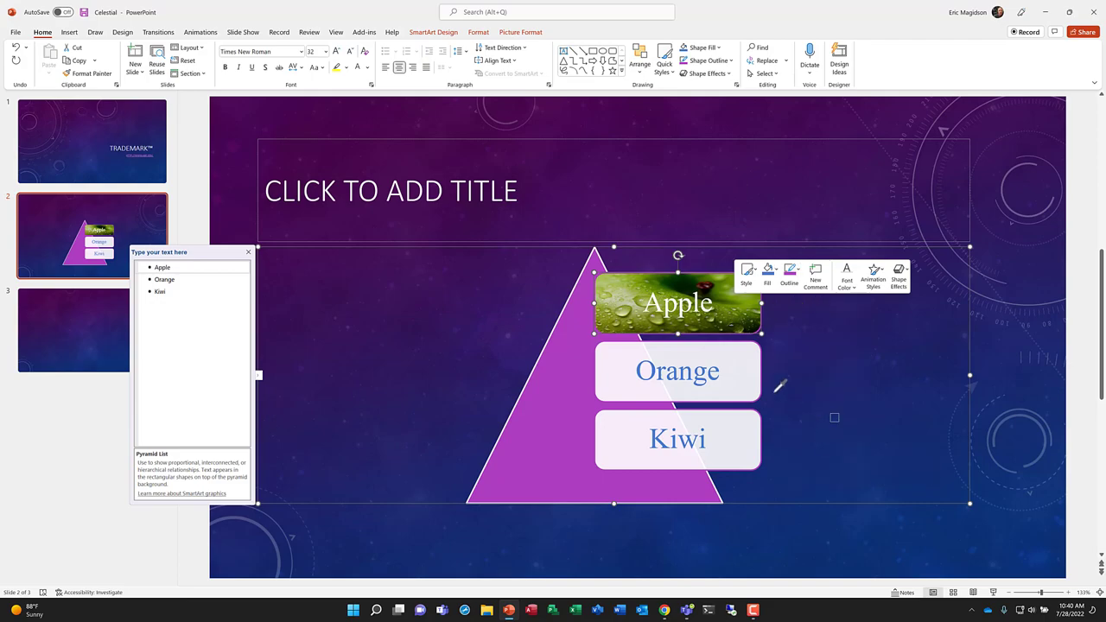
{"action": "left_click", "coordinate": [627, 301]}
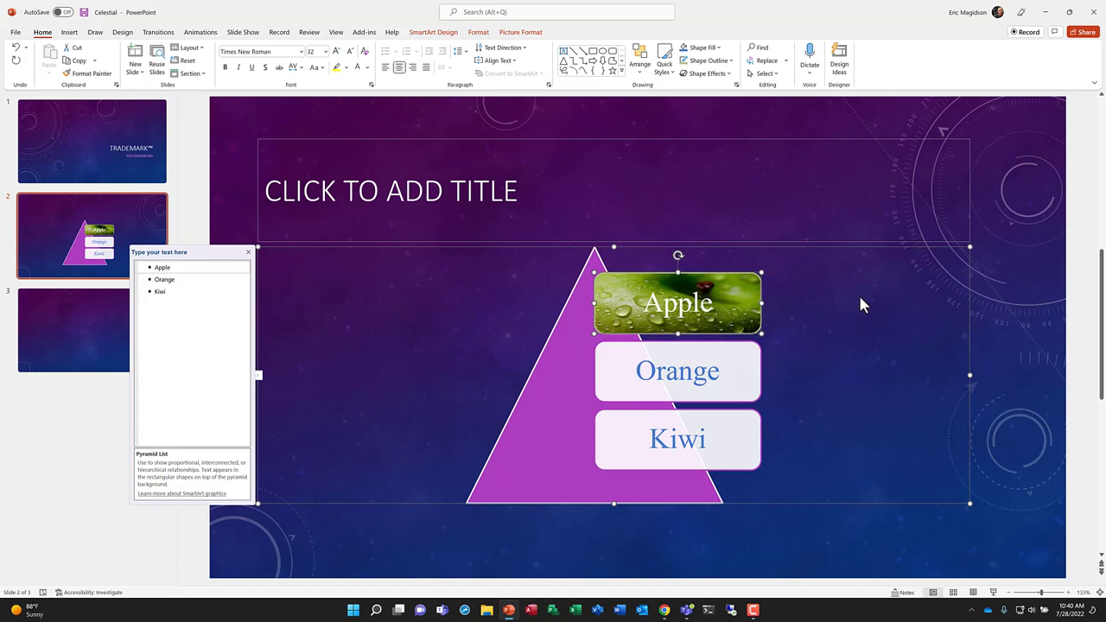
{"action": "left_click", "coordinate": [862, 322]}
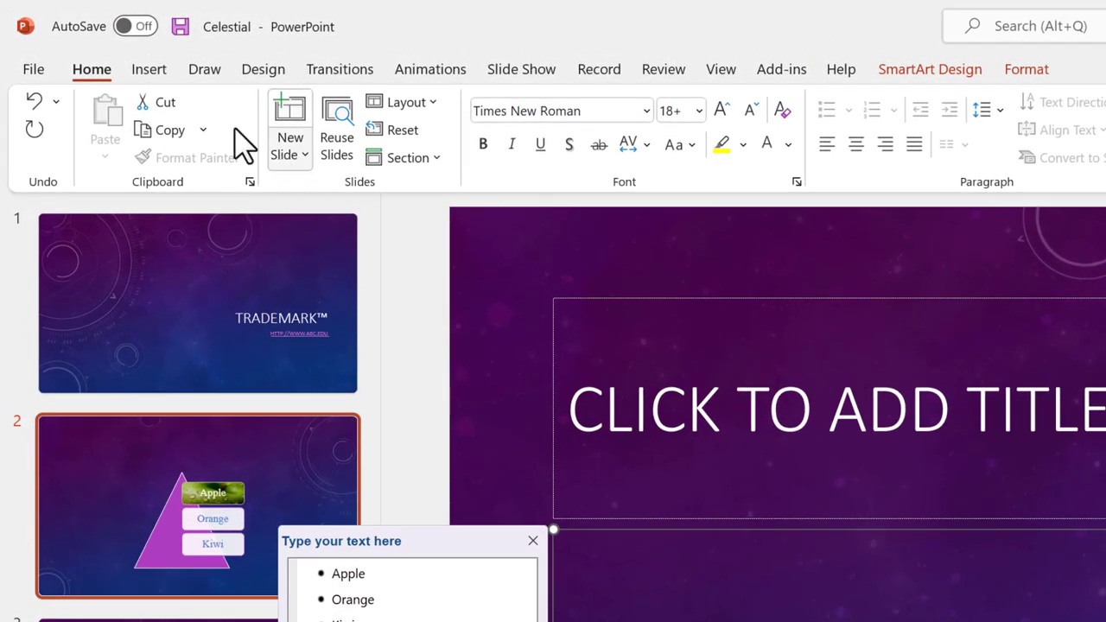
Delete the empty title placeholder above the SmartArt graphic on slide 2
{"action": "left_click", "coordinate": [149, 69]}
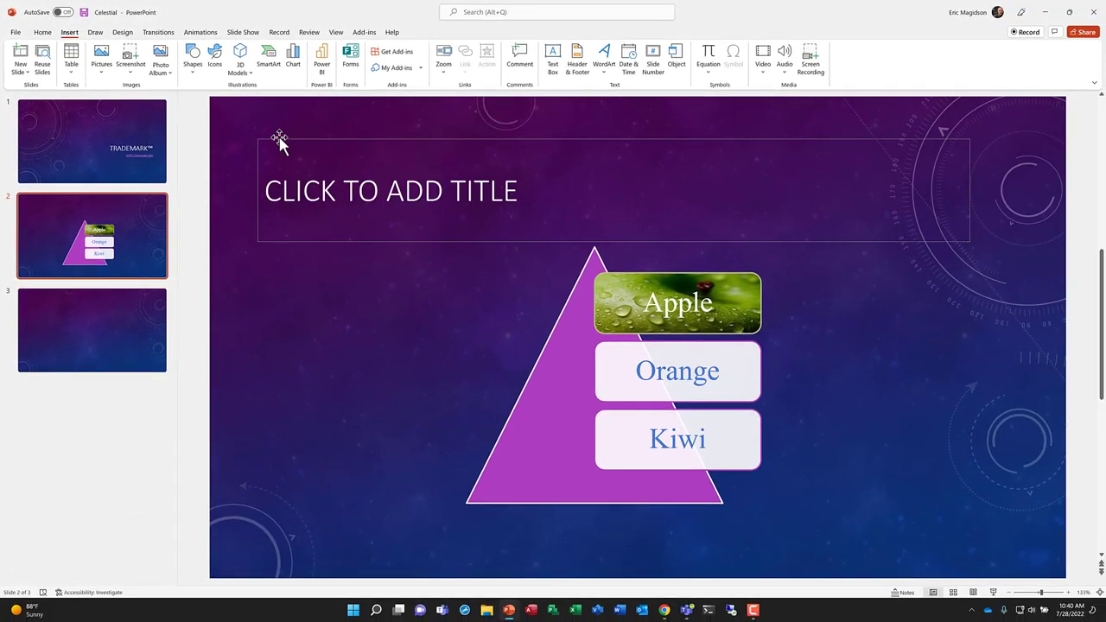
{"action": "left_click", "coordinate": [765, 194]}
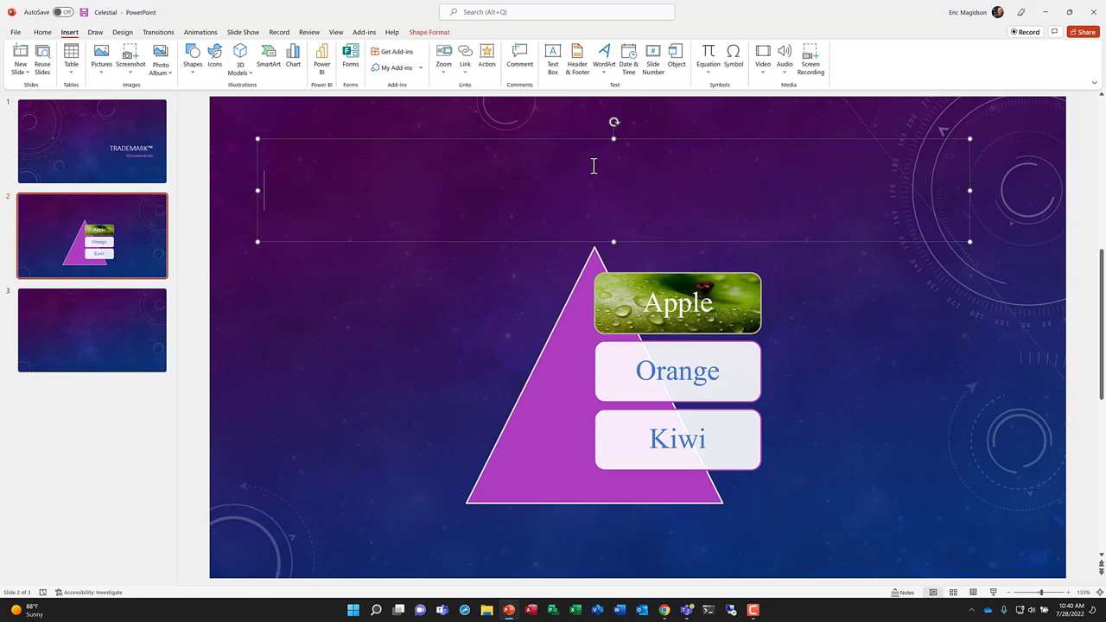
{"action": "key", "text": "Escape"}
{"action": "key", "text": "Escape"}
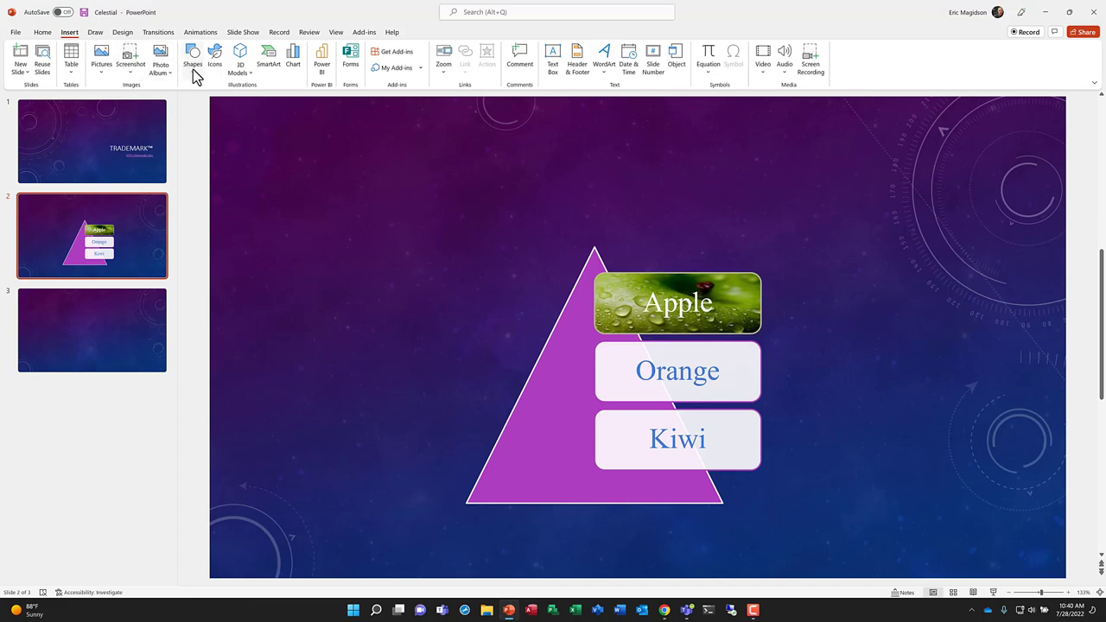
Draw a pentagon about 1.24" wide and 2.11" high in the upper-left area of slide 2, beside the pyramid
{"action": "left_click", "coordinate": [193, 64]}
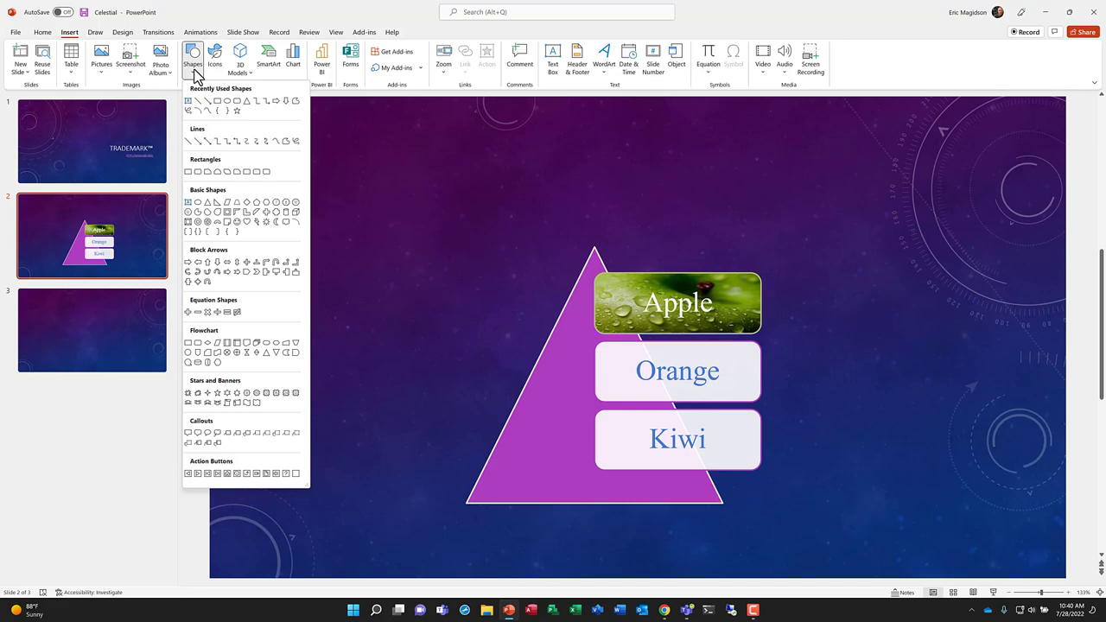
{"action": "left_click", "coordinate": [257, 206]}
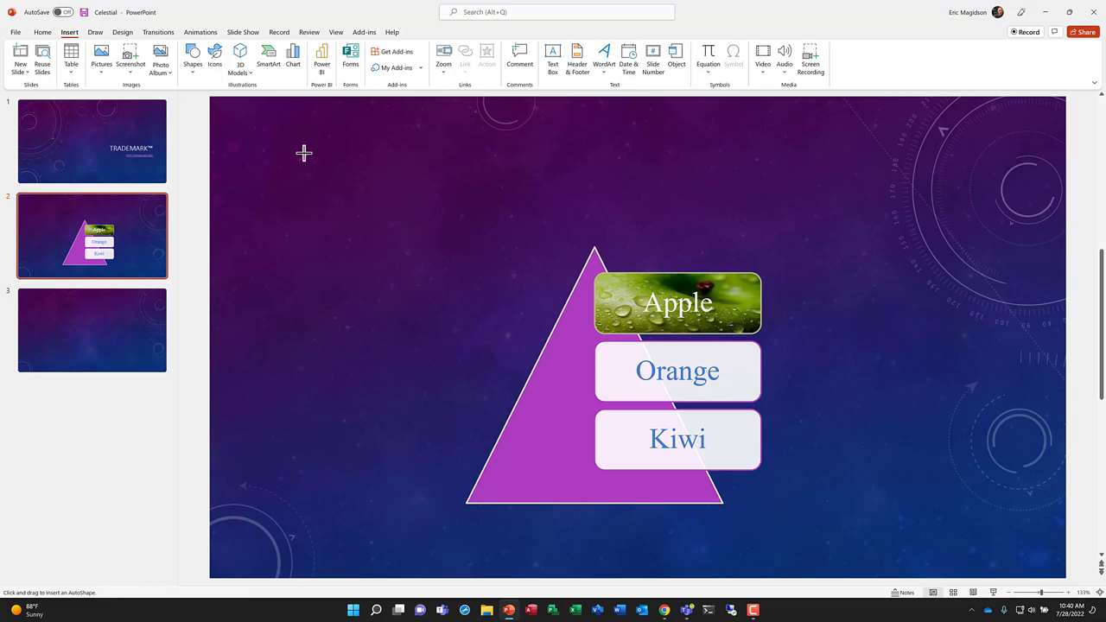
{"action": "mouse_move", "coordinate": [303, 153]}
{"action": "left_mouse_down"}
{"action": "mouse_move", "coordinate": [388, 215]}
{"action": "mouse_move", "coordinate": [459, 304]}
{"action": "mouse_move", "coordinate": [455, 210]}
{"action": "mouse_move", "coordinate": [461, 302]}
{"action": "mouse_move", "coordinate": [383, 290]}
{"action": "left_mouse_up"}
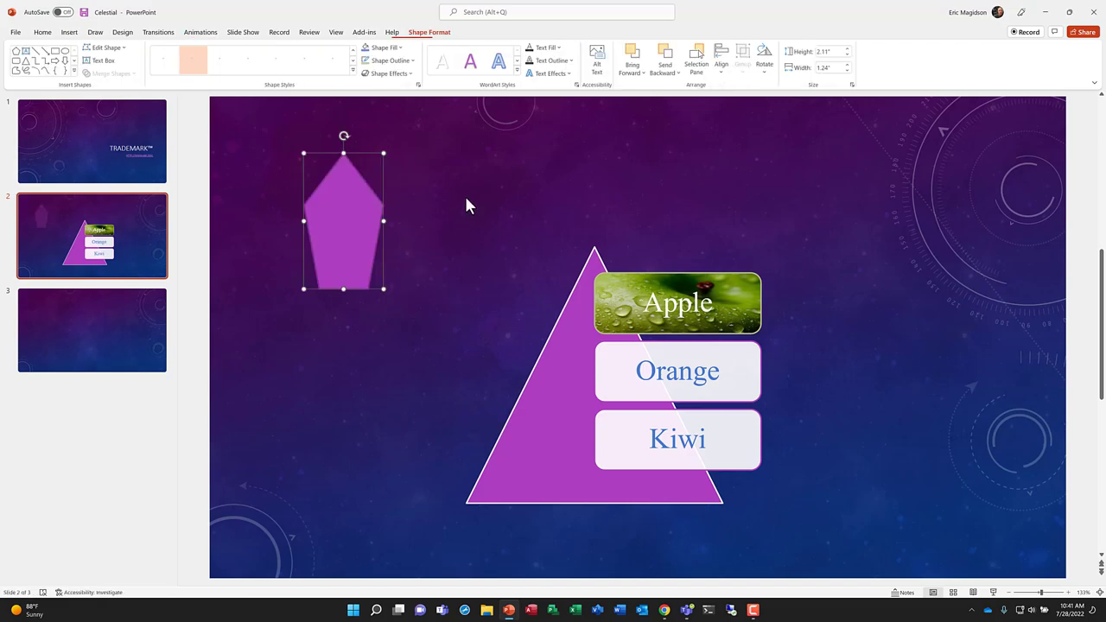
Draw a second pentagon about 2.43" wide and 2.32" high in the upper-right area of slide 2
{"action": "left_click", "coordinate": [70, 33]}
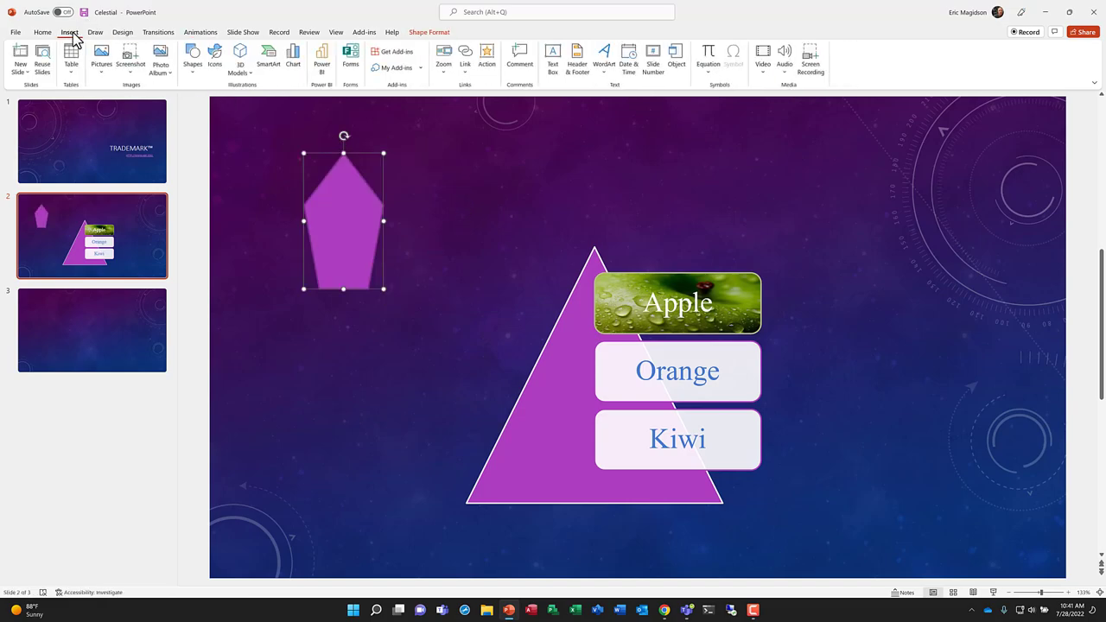
{"action": "left_click", "coordinate": [193, 69]}
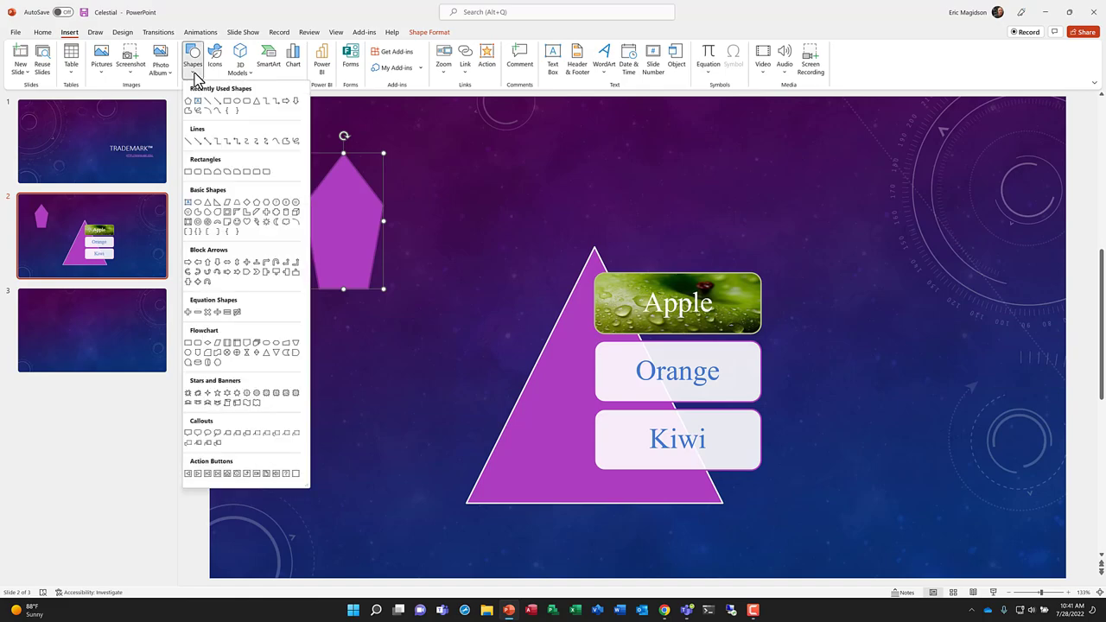
{"action": "left_click", "coordinate": [258, 205]}
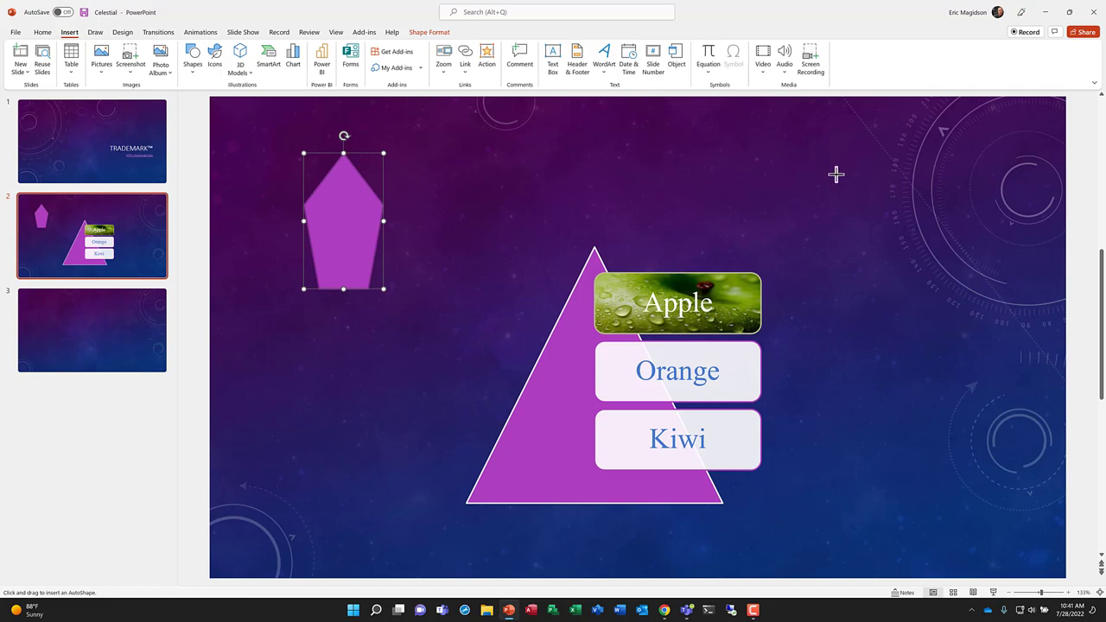
{"action": "left_click_drag", "start_coordinate": [835, 175], "coordinate": [992, 323]}
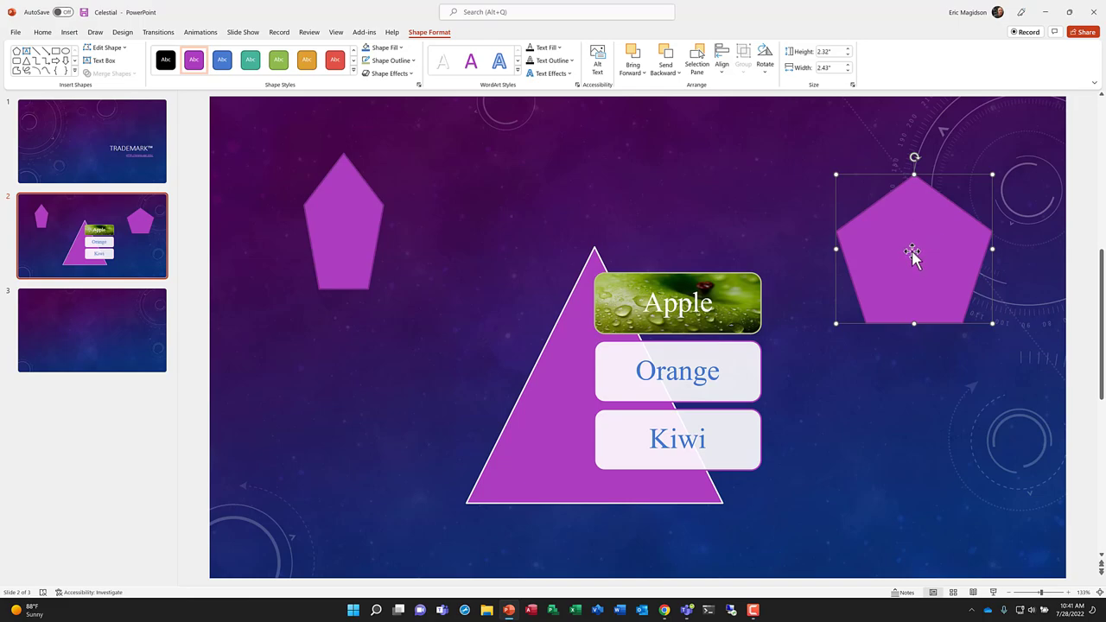
{"action": "left_click", "coordinate": [745, 227]}
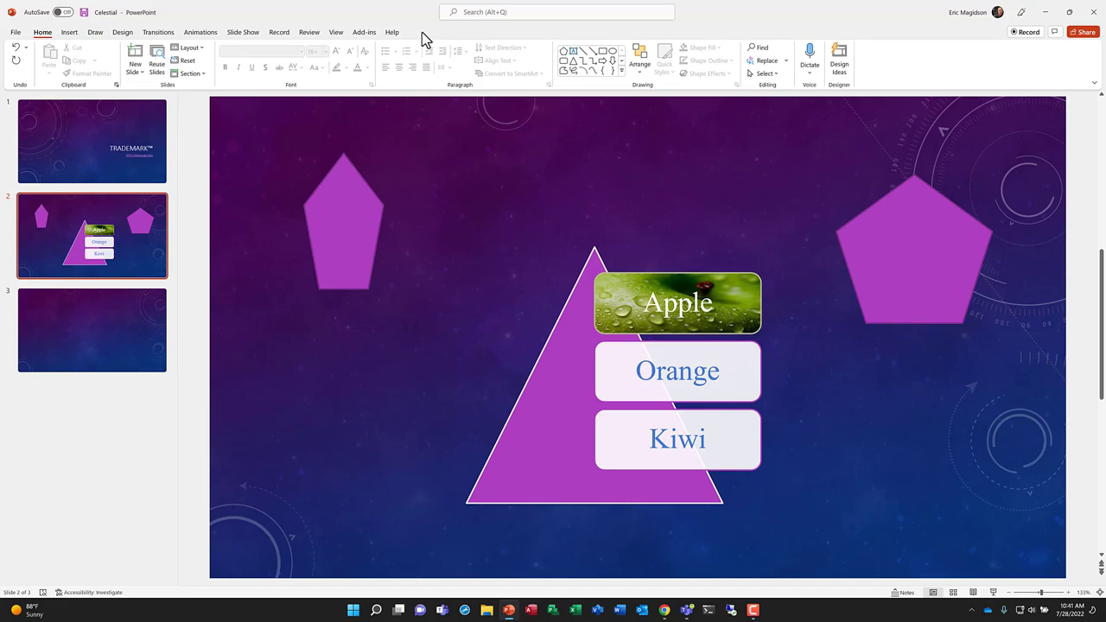
Recolour the larger pentagon on the right of the slide with the solid teal shape style
{"action": "left_click", "coordinate": [870, 244]}
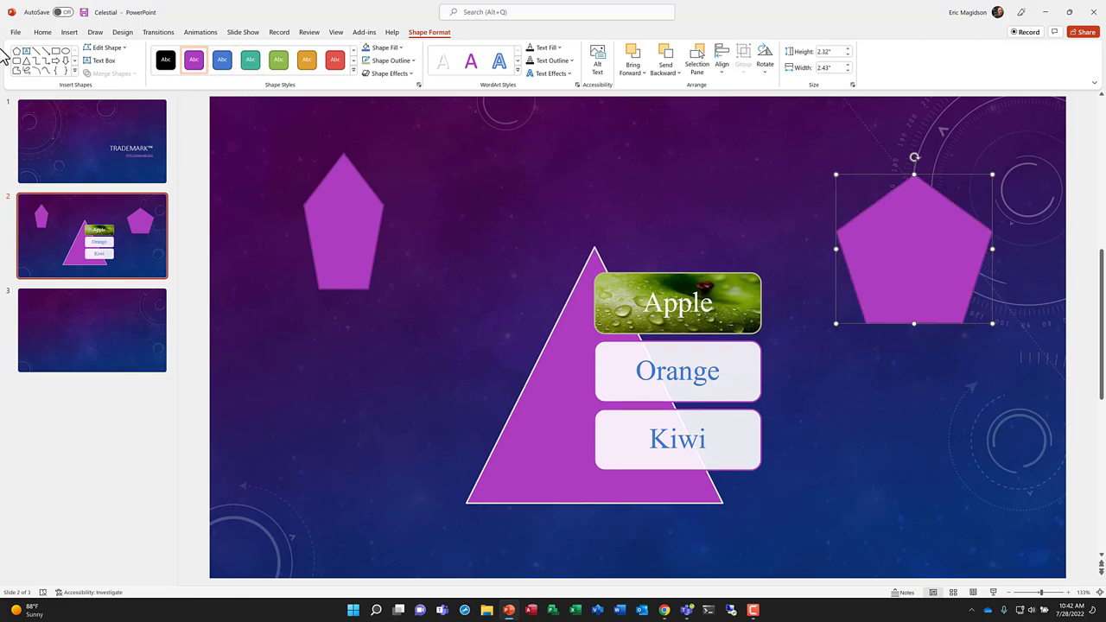
{"action": "left_click", "coordinate": [124, 48]}
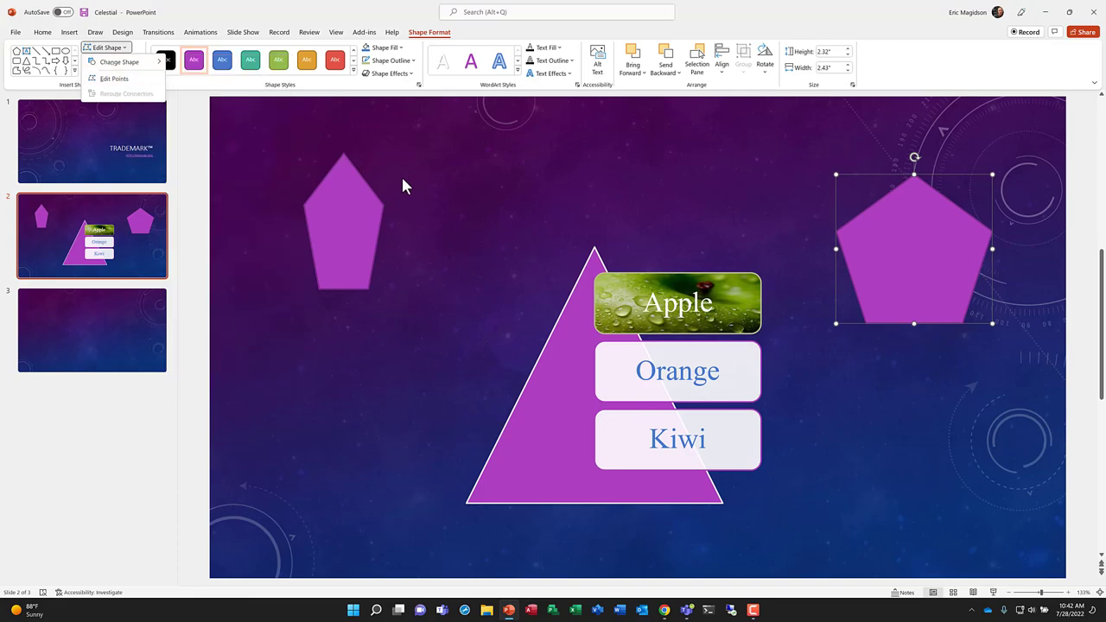
{"action": "left_click", "coordinate": [223, 63]}
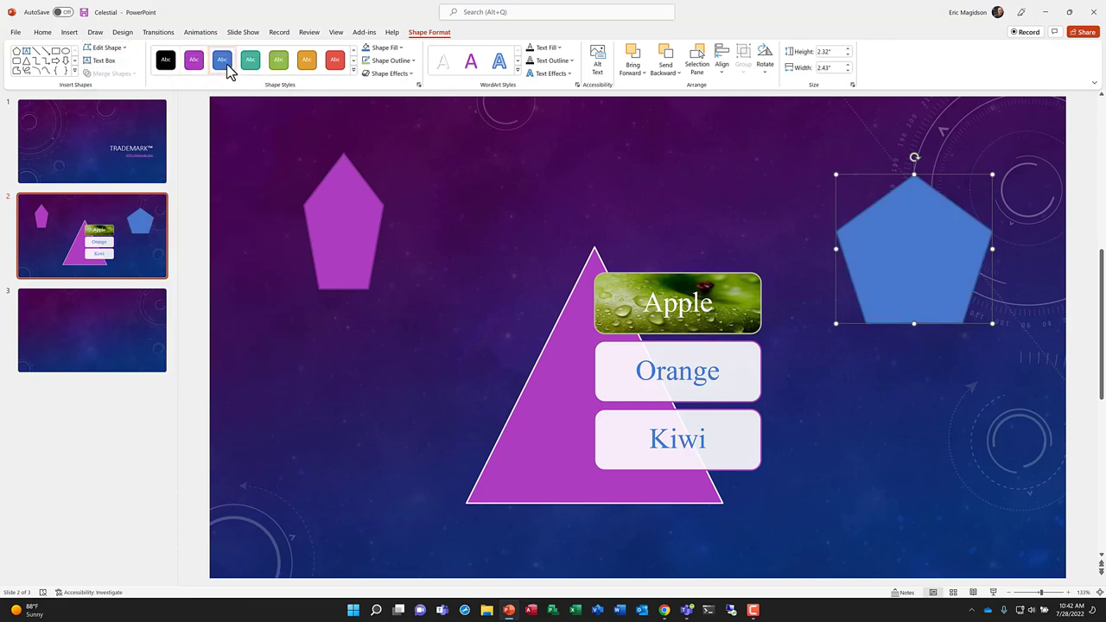
{"action": "left_click", "coordinate": [250, 69]}
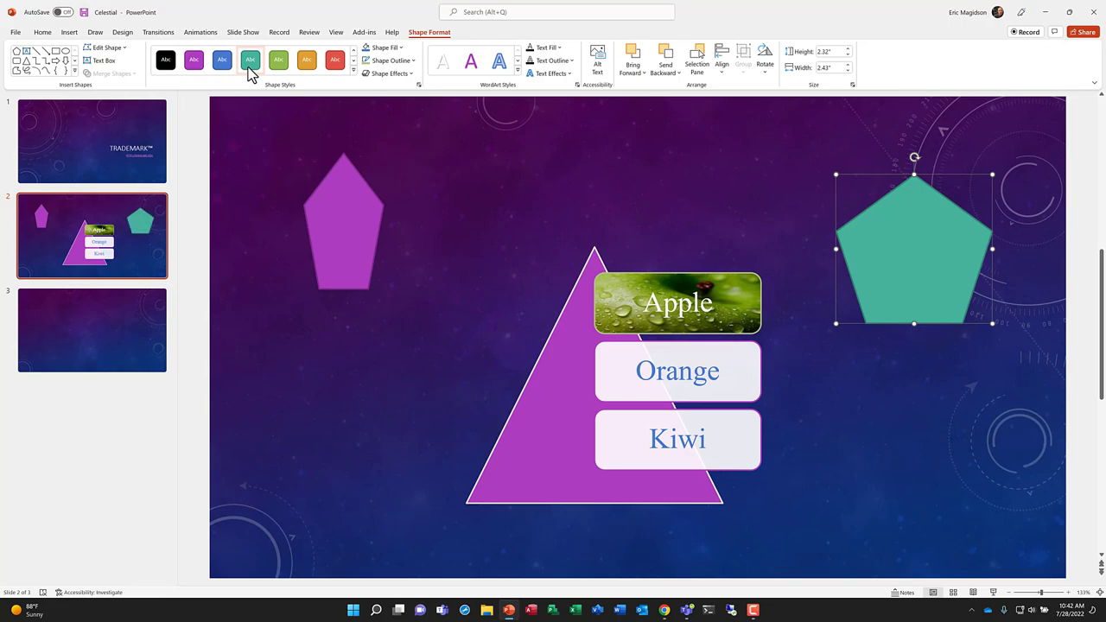
{"action": "left_click", "coordinate": [402, 52]}
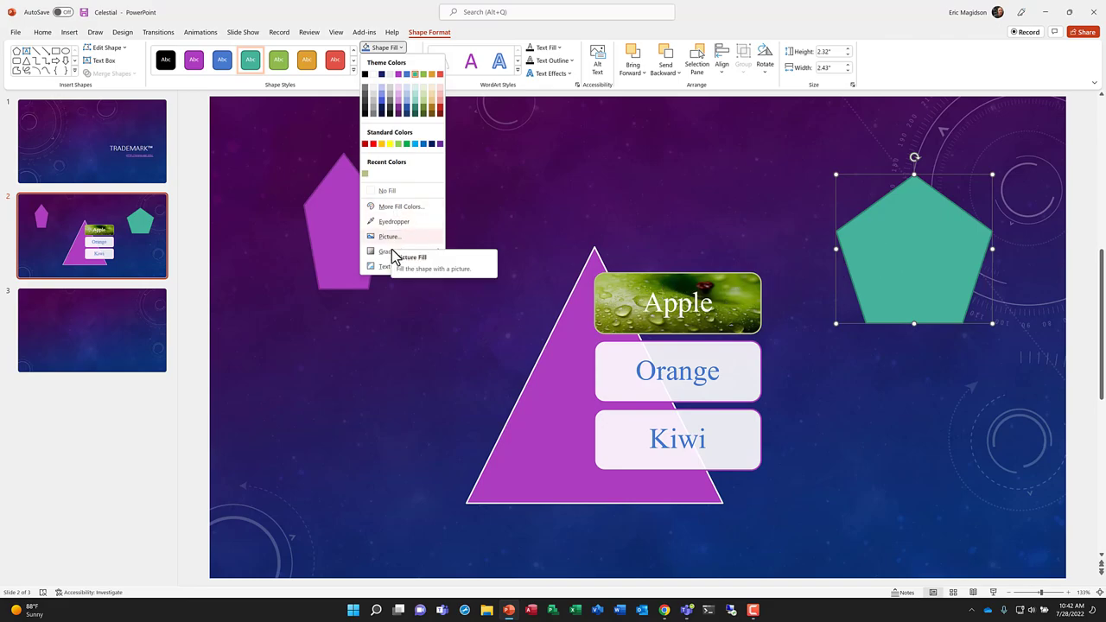
{"action": "mouse_move", "coordinate": [389, 273]}
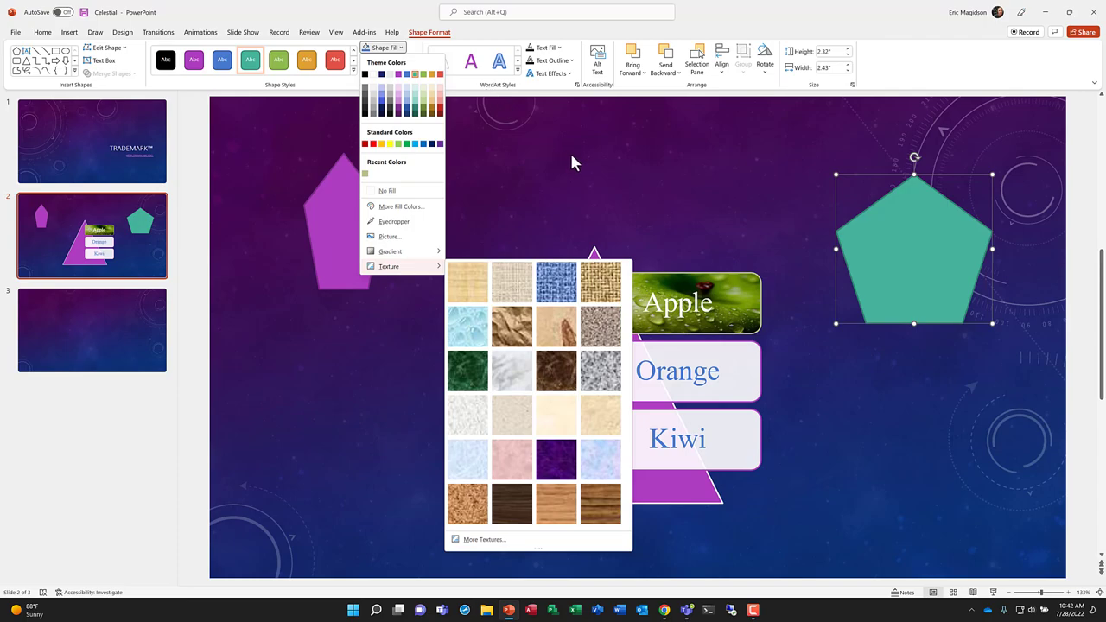
{"action": "left_click", "coordinate": [601, 170]}
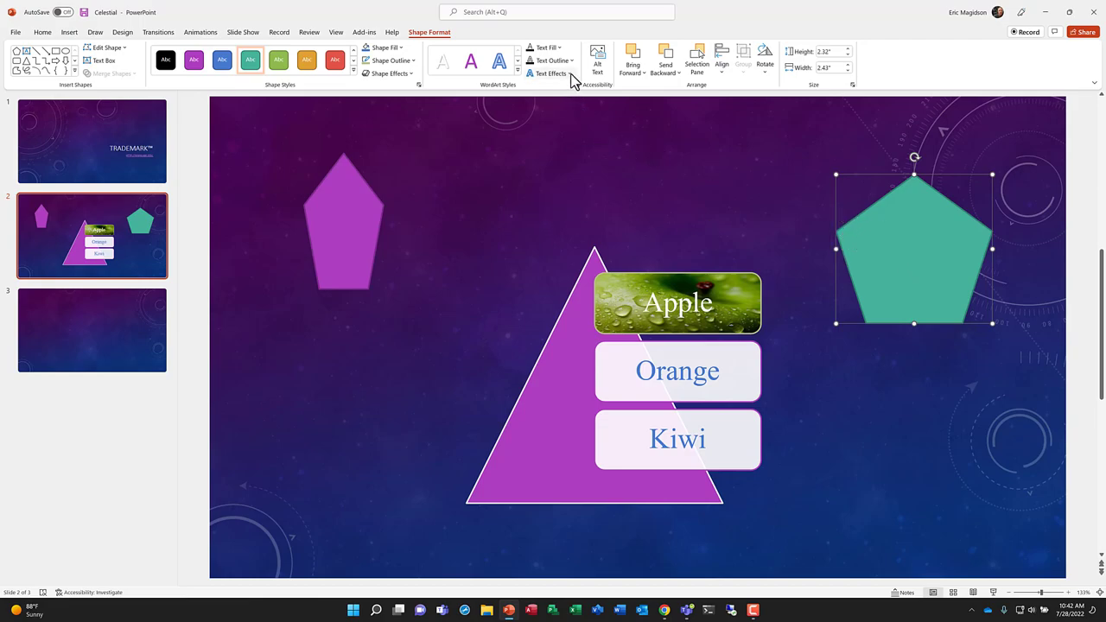
Apply an outer shadow offset toward the top right to the teal pentagon
{"action": "left_click", "coordinate": [410, 74]}
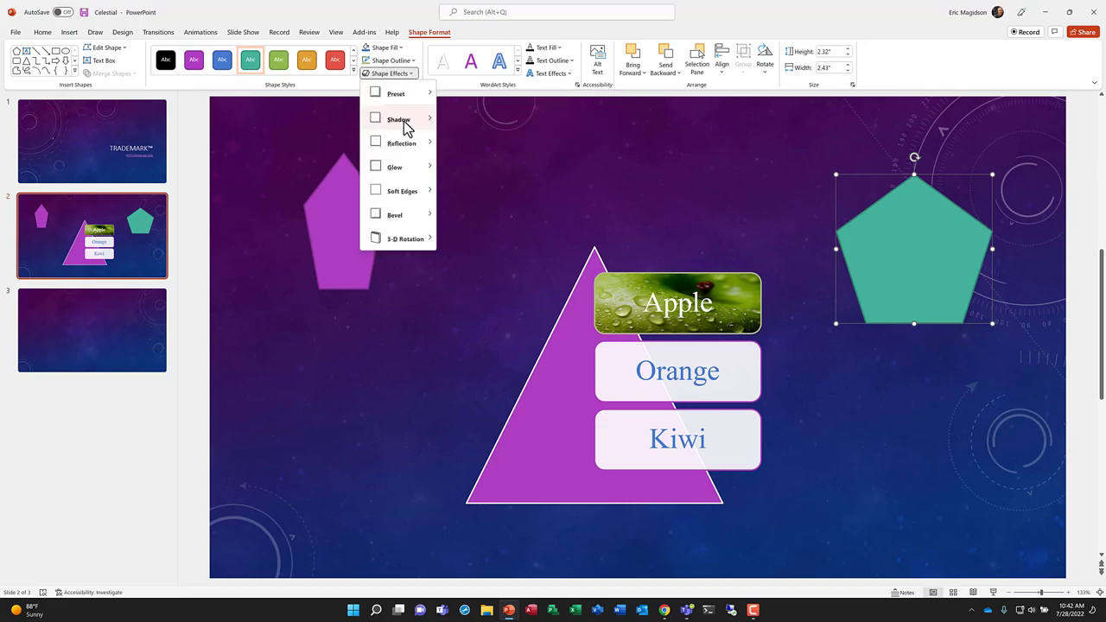
{"action": "mouse_move", "coordinate": [404, 125]}
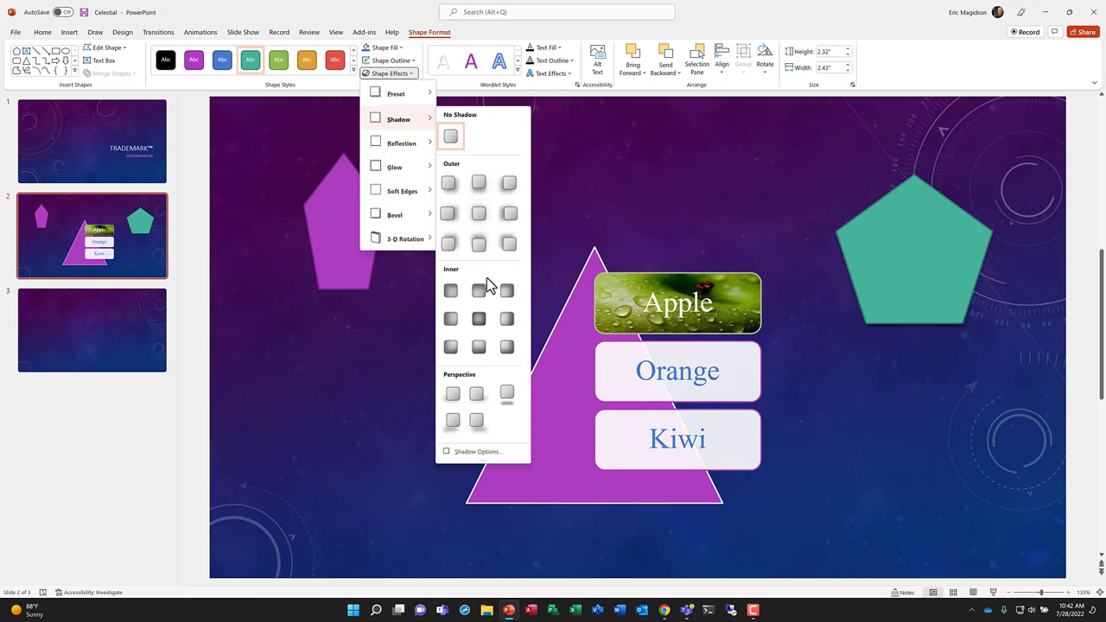
{"action": "left_click", "coordinate": [450, 245]}
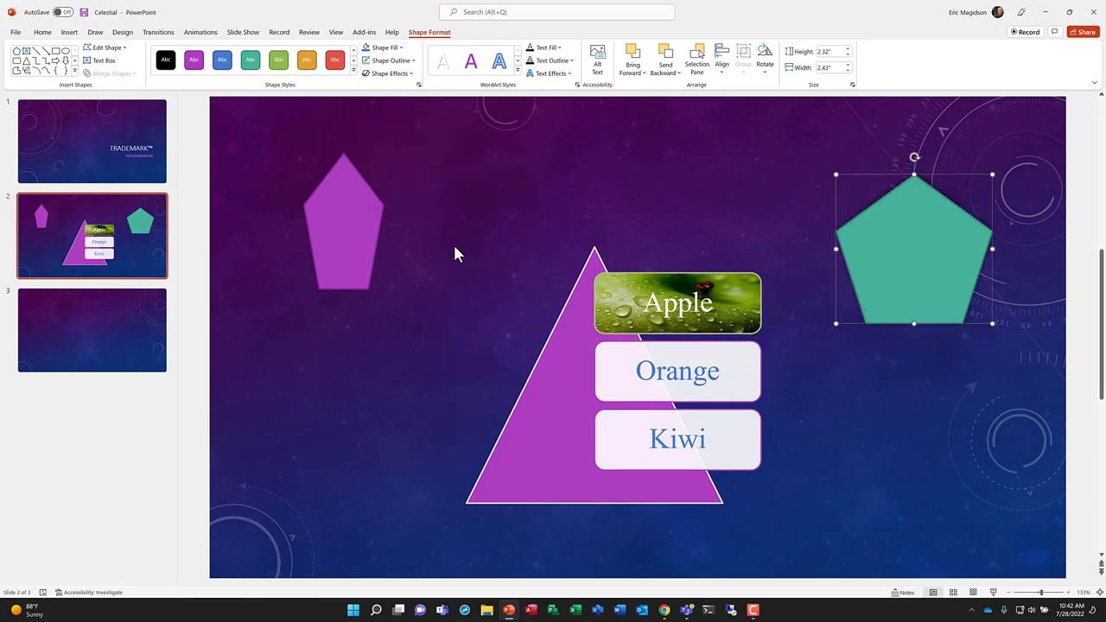
Give the teal pentagon a perspective shadow that falls on the ground below the shape
{"action": "left_click", "coordinate": [413, 72]}
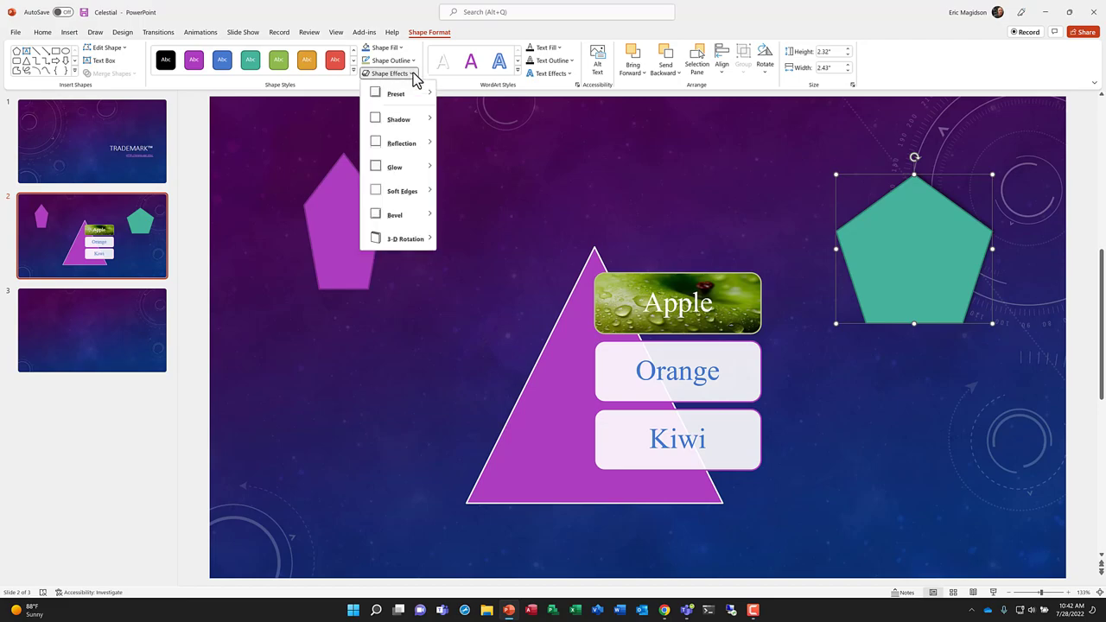
{"action": "mouse_move", "coordinate": [409, 126]}
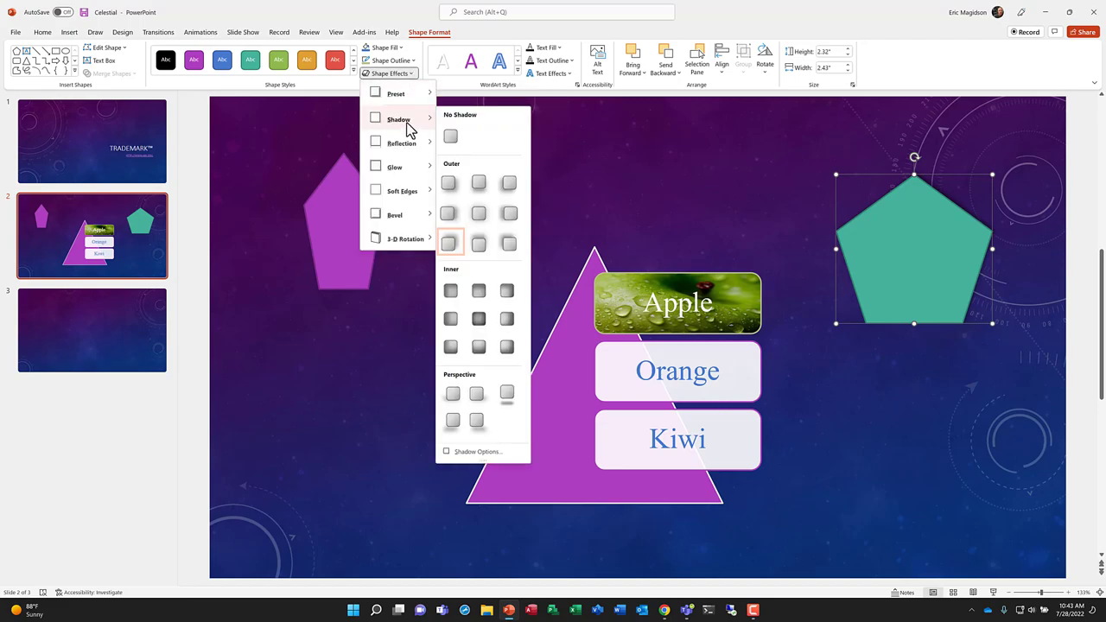
{"action": "left_click", "coordinate": [508, 396]}
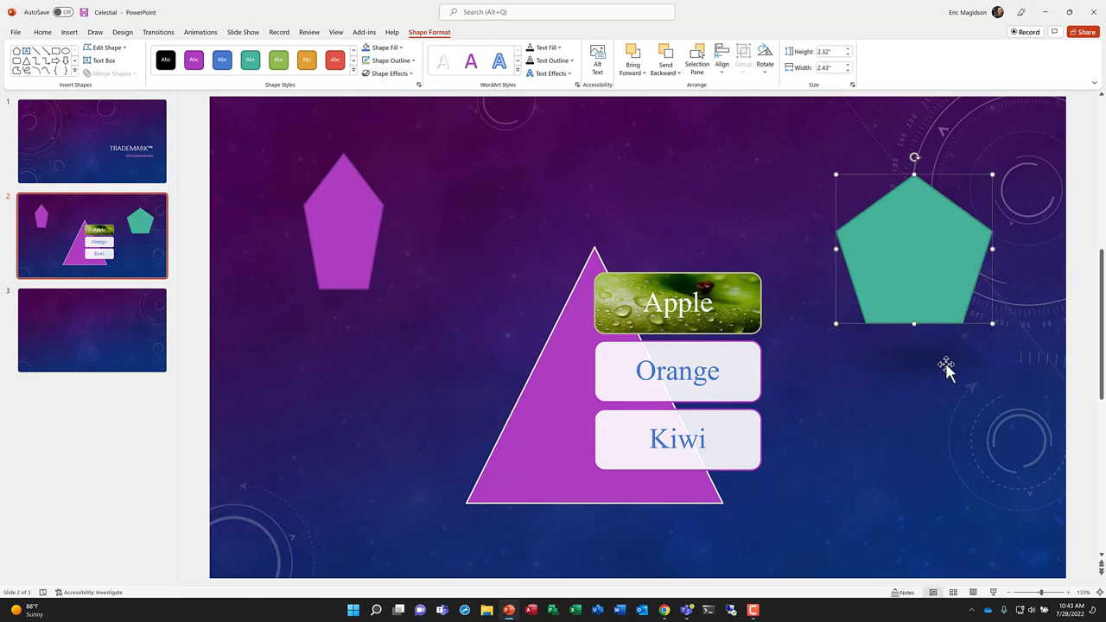
Add a thin green glow around the teal pentagon and enter the text "This is text in a shape" inside it
{"action": "left_click", "coordinate": [414, 76]}
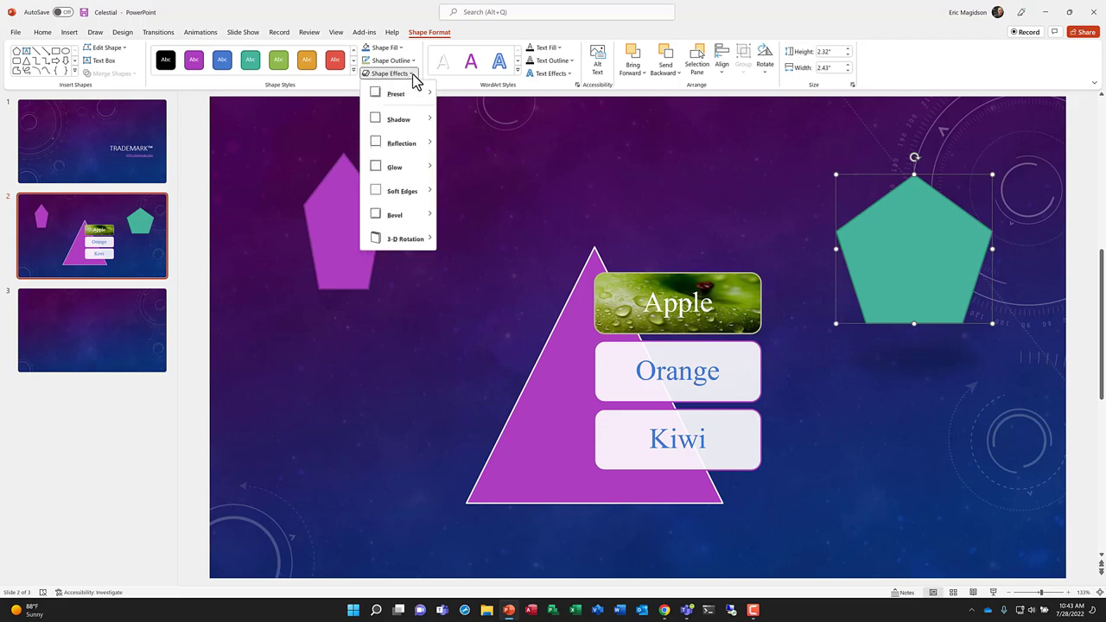
{"action": "mouse_move", "coordinate": [427, 170]}
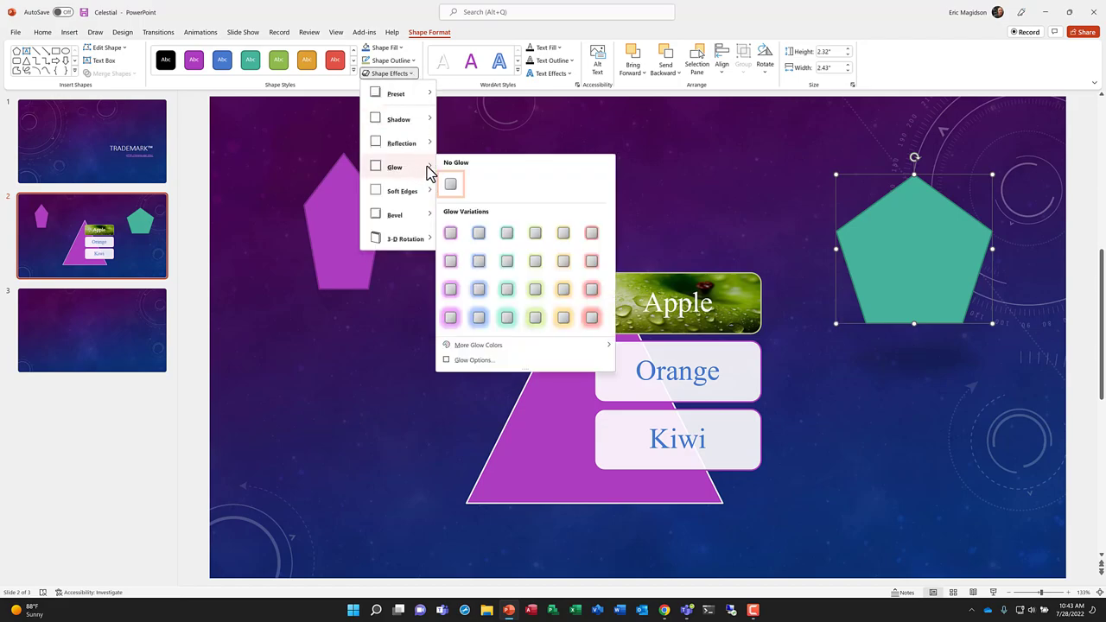
{"action": "left_click", "coordinate": [537, 263]}
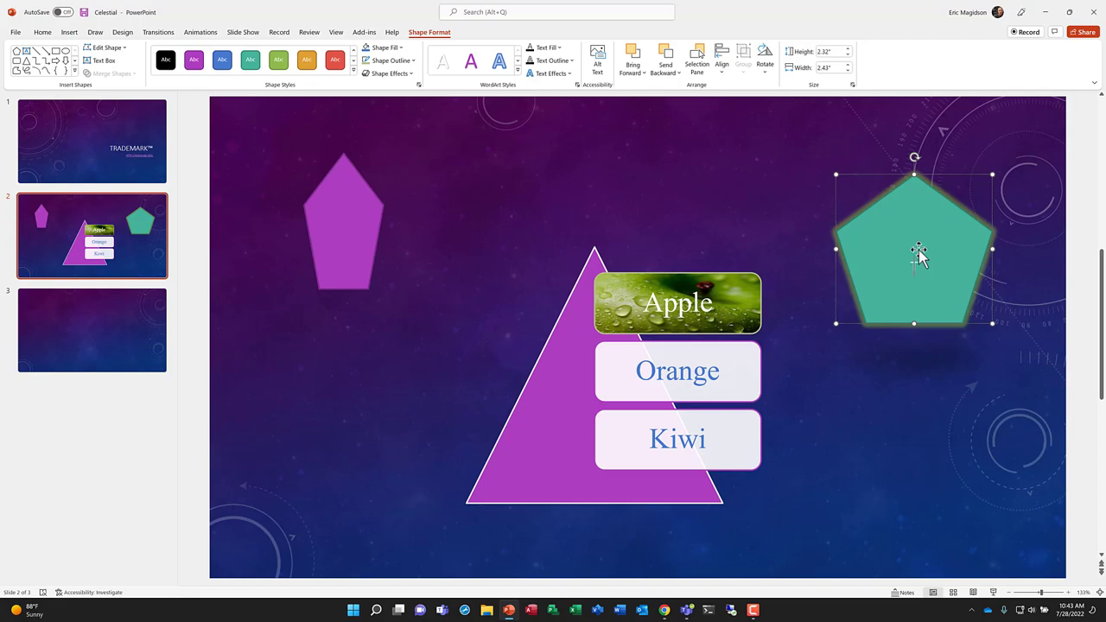
{"action": "type", "text": "text in a shape"}
{"action": "left_click", "coordinate": [519, 77]}
{"action": "key", "text": "Escape"}
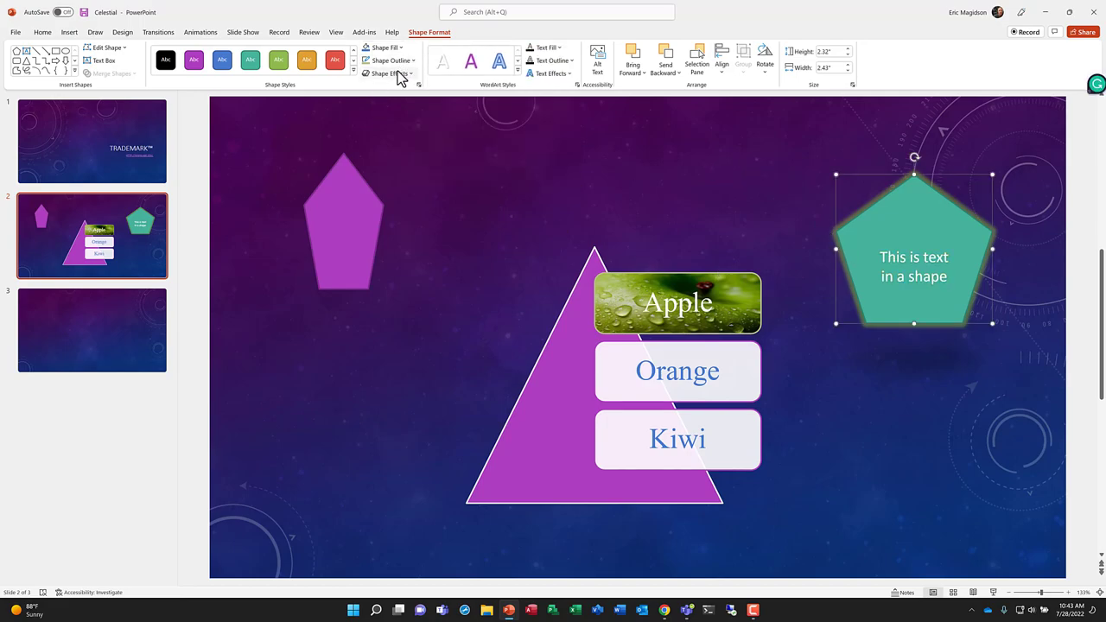
{"action": "left_click", "coordinate": [353, 74]}
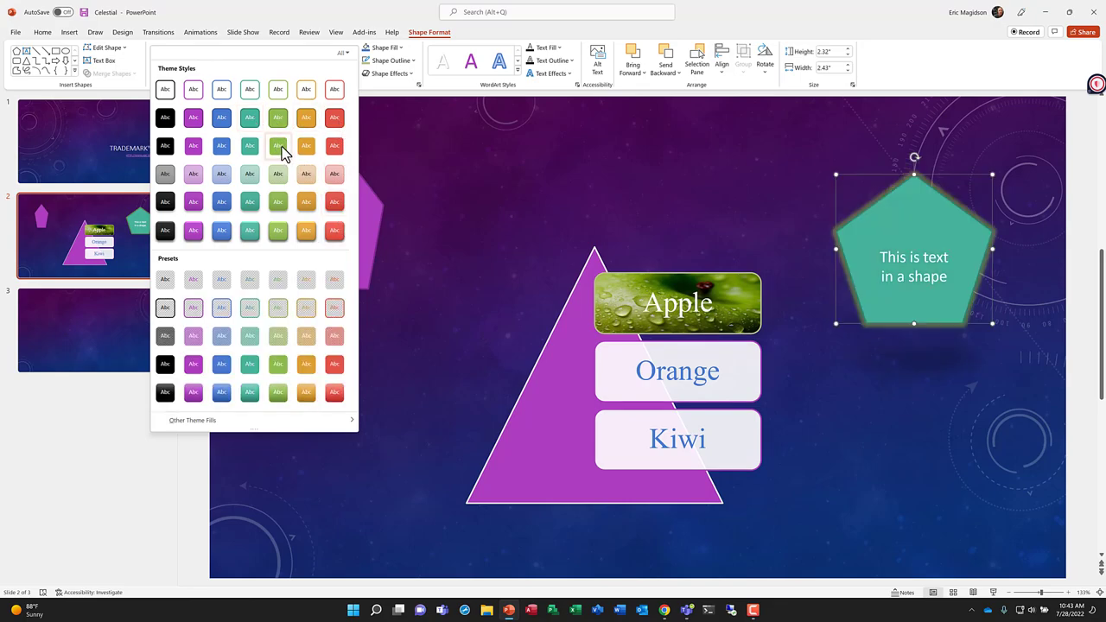
{"action": "left_click", "coordinate": [498, 146]}
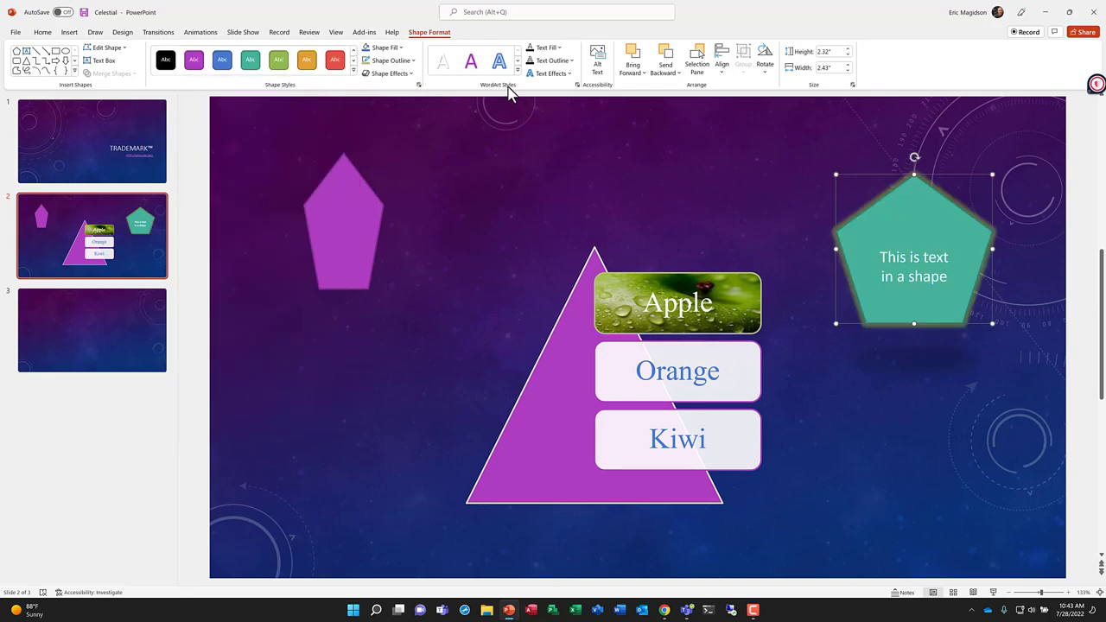
Try the blue outlined WordArt style on the teal pentagon's text, and replace it with the white shadowed WordArt style
{"action": "double_click", "coordinate": [947, 279]}
{"action": "left_click", "coordinate": [951, 281]}
{"action": "left_click_drag", "start_coordinate": [906, 270], "coordinate": [879, 251]}
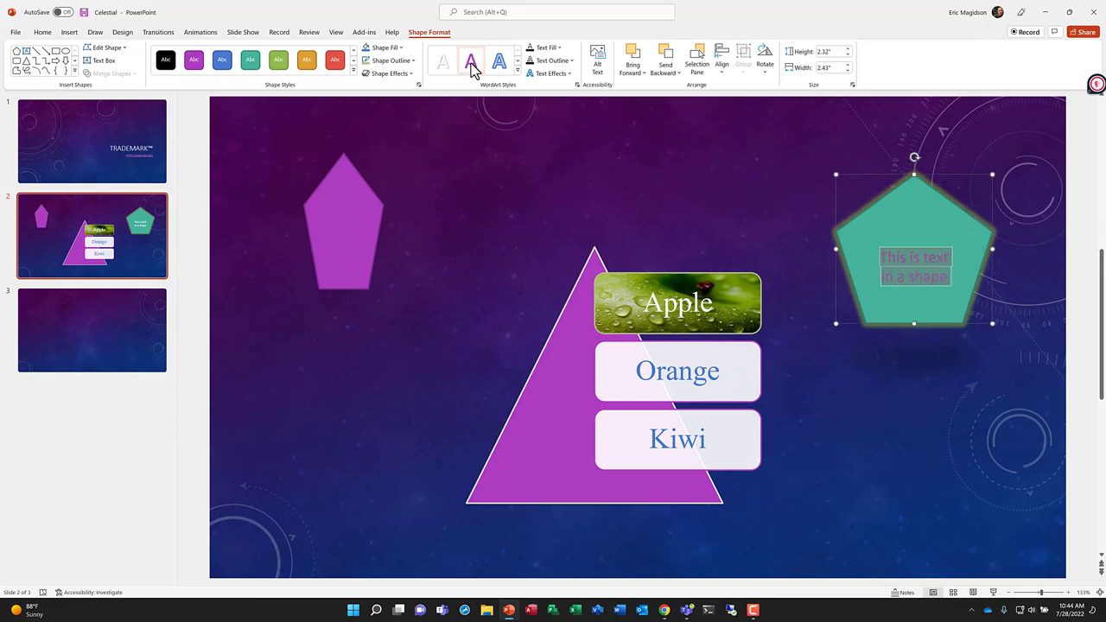
{"action": "left_click", "coordinate": [498, 68]}
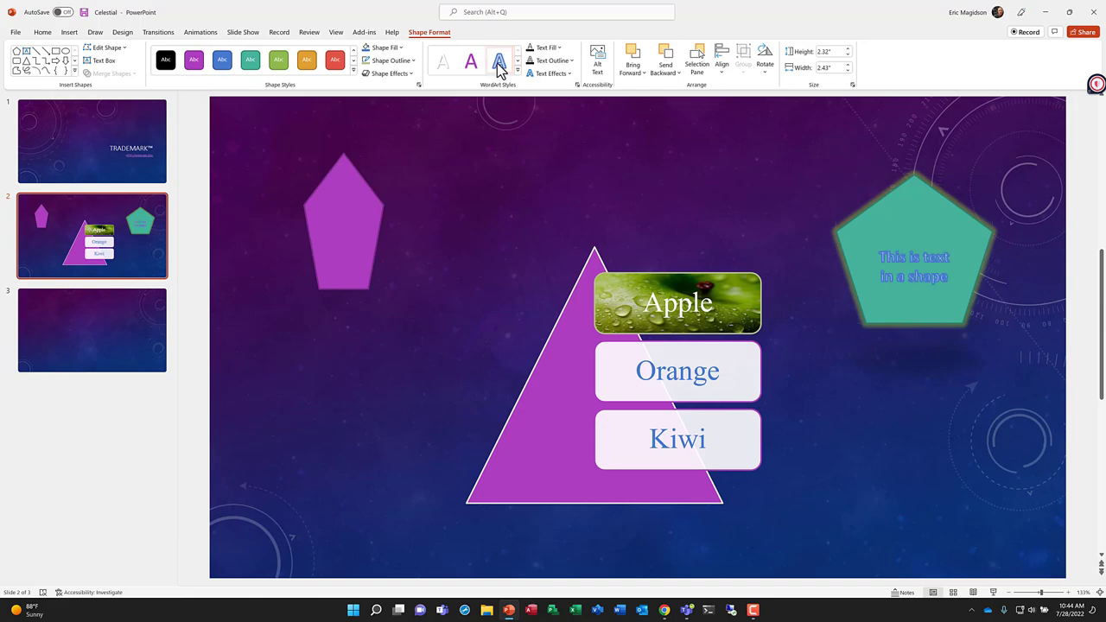
{"action": "left_click", "coordinate": [519, 73]}
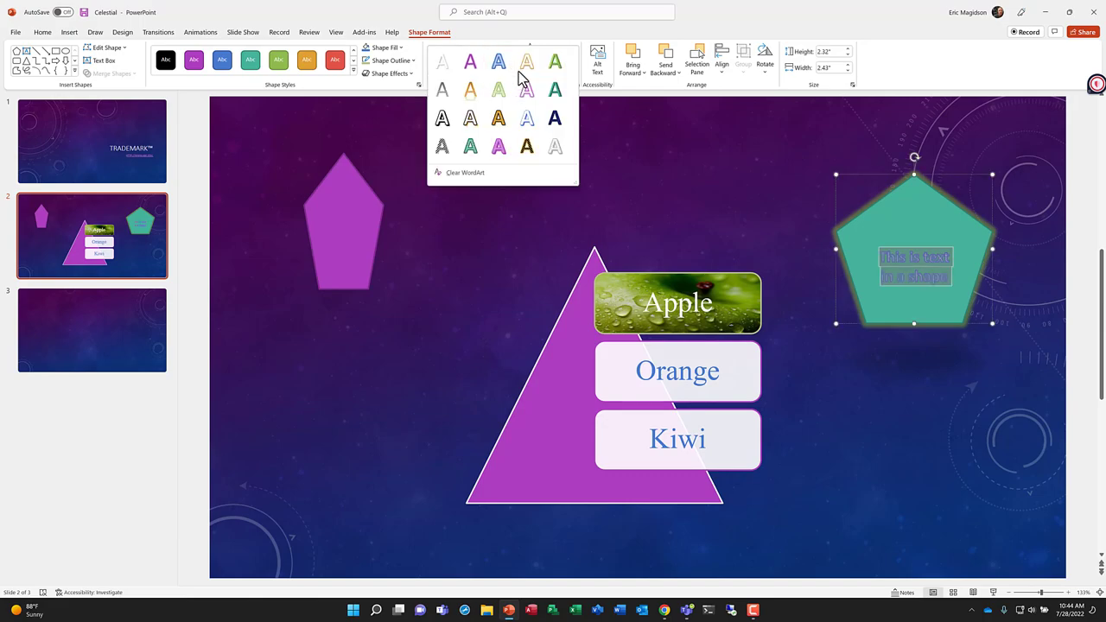
{"action": "left_click", "coordinate": [442, 67]}
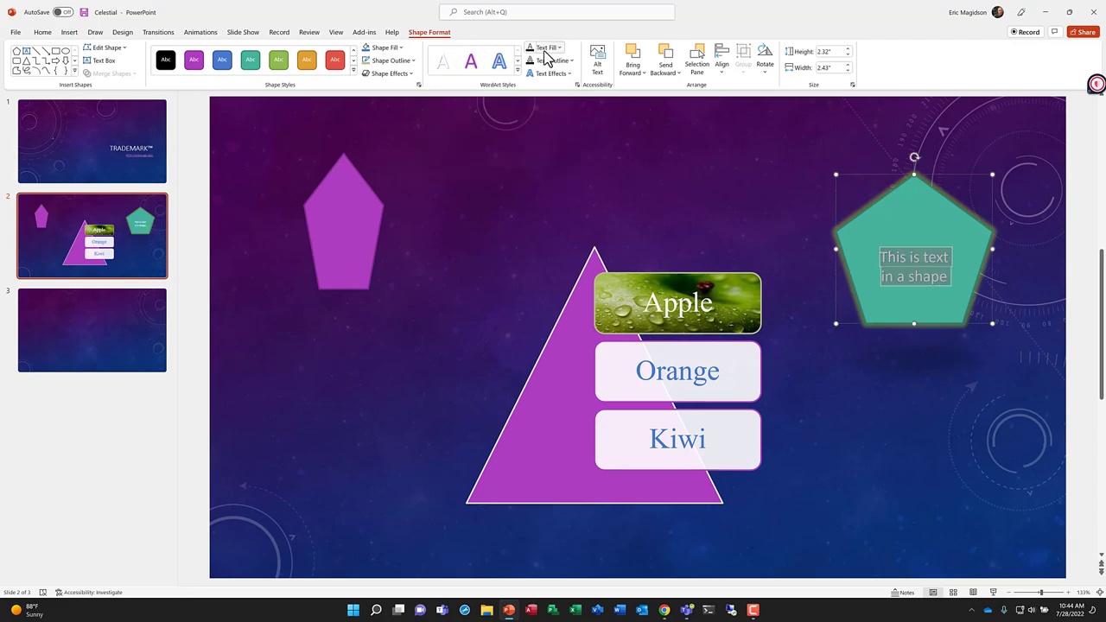
Enlarge the text inside the teal pentagon to 28 pt and deselect it
{"action": "left_click", "coordinate": [42, 33]}
{"action": "left_click", "coordinate": [336, 52]}
{"action": "left_click", "coordinate": [336, 52]}
{"action": "left_click", "coordinate": [337, 52]}
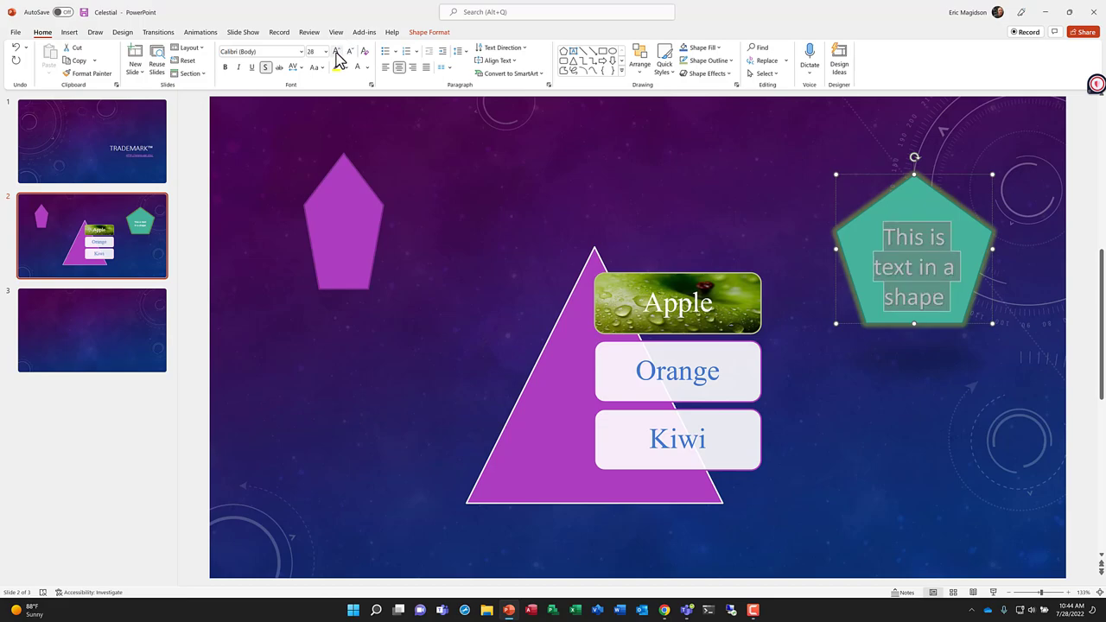
{"action": "left_click", "coordinate": [925, 376]}
Search the stock images for "pentagon" and fill the teal pentagon with the soccer ball picture
{"action": "left_click", "coordinate": [864, 228]}
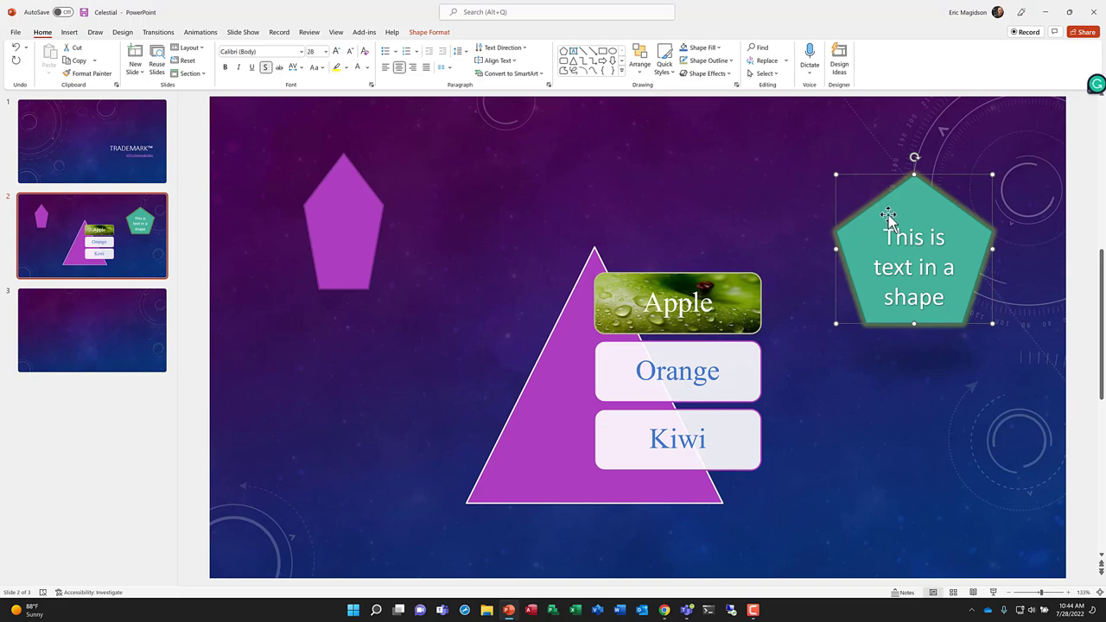
{"action": "right_click", "coordinate": [889, 213]}
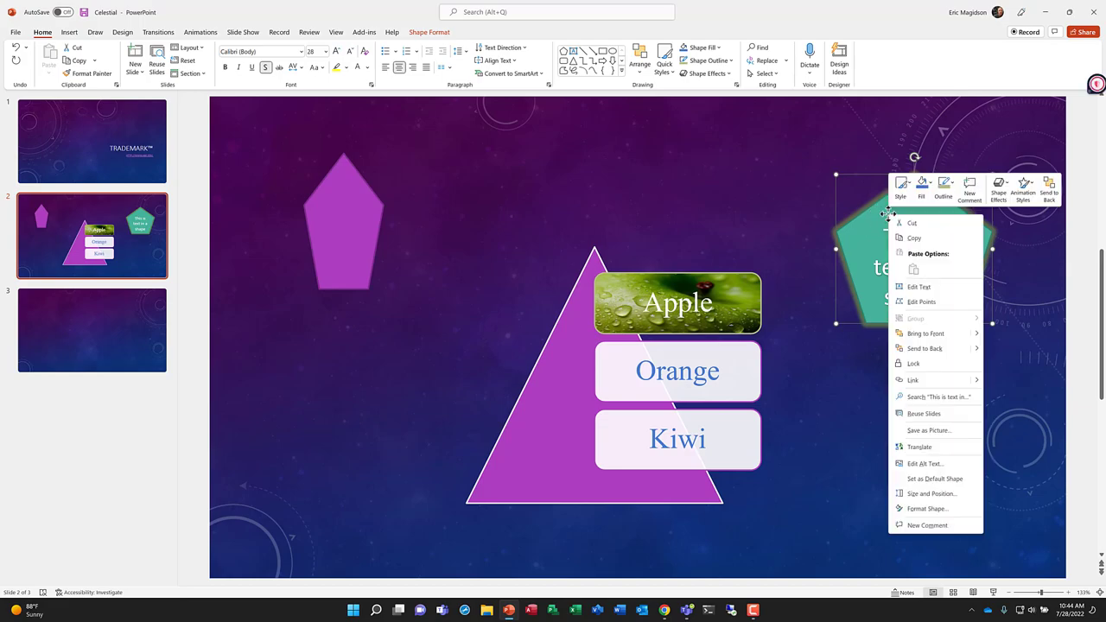
{"action": "left_click", "coordinate": [933, 186]}
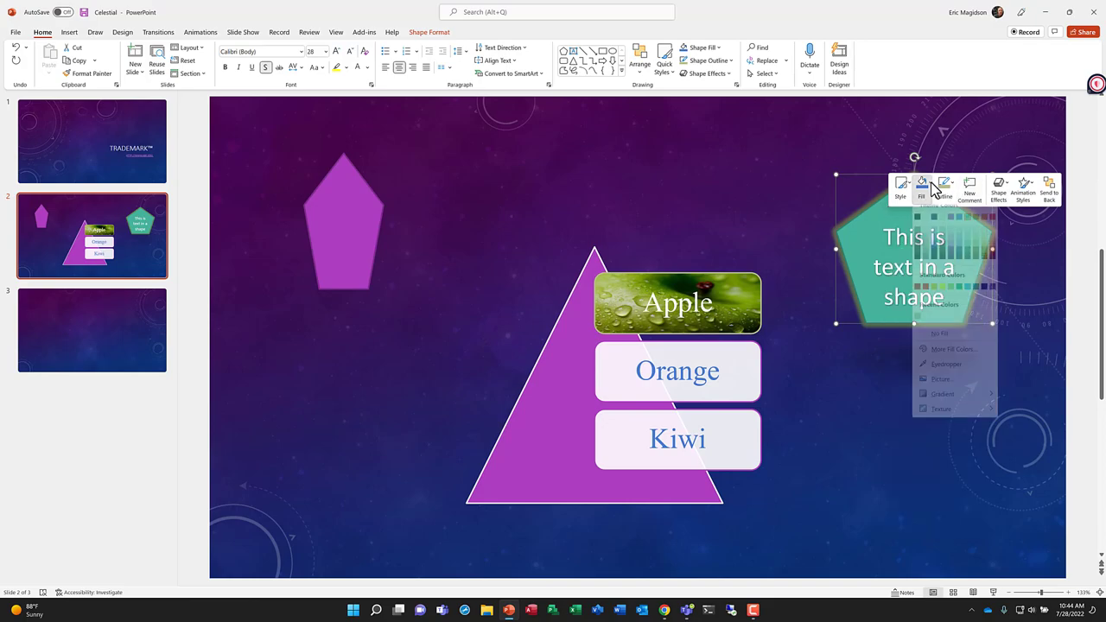
{"action": "left_click", "coordinate": [946, 388]}
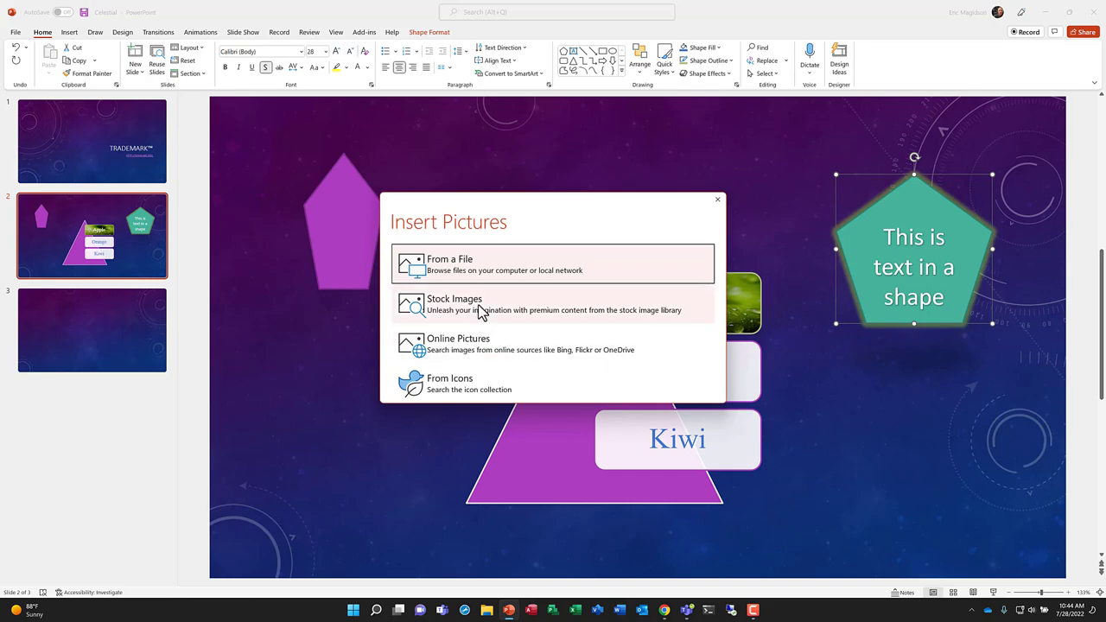
{"action": "left_click", "coordinate": [480, 309]}
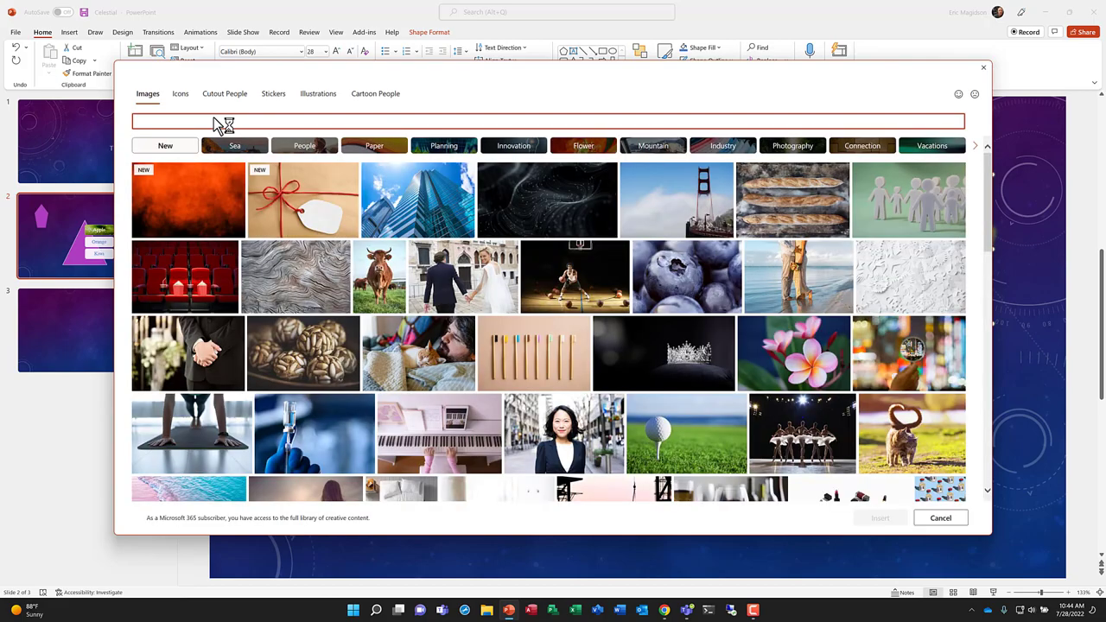
{"action": "type", "text": "pentag"}
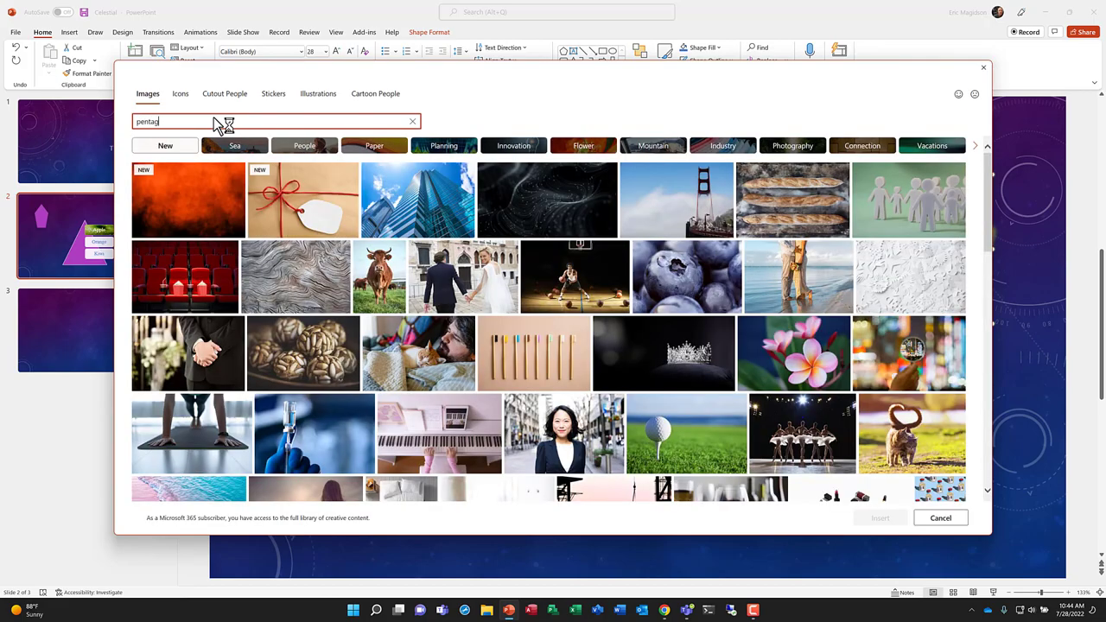
{"action": "type", "text": "on"}
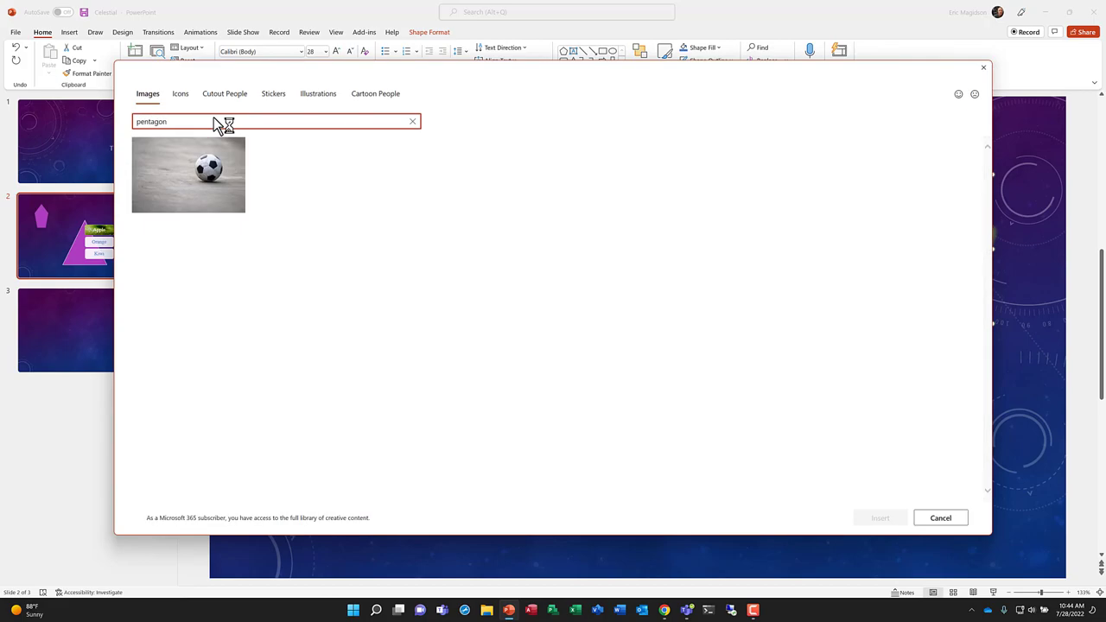
{"action": "left_click", "coordinate": [214, 173]}
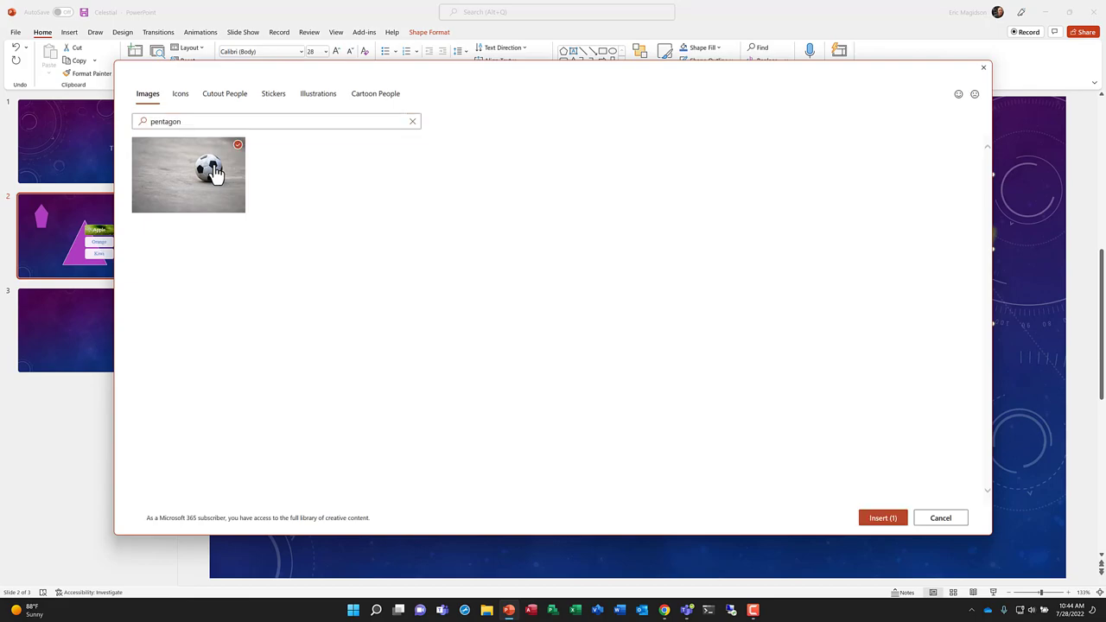
{"action": "left_click", "coordinate": [888, 521]}
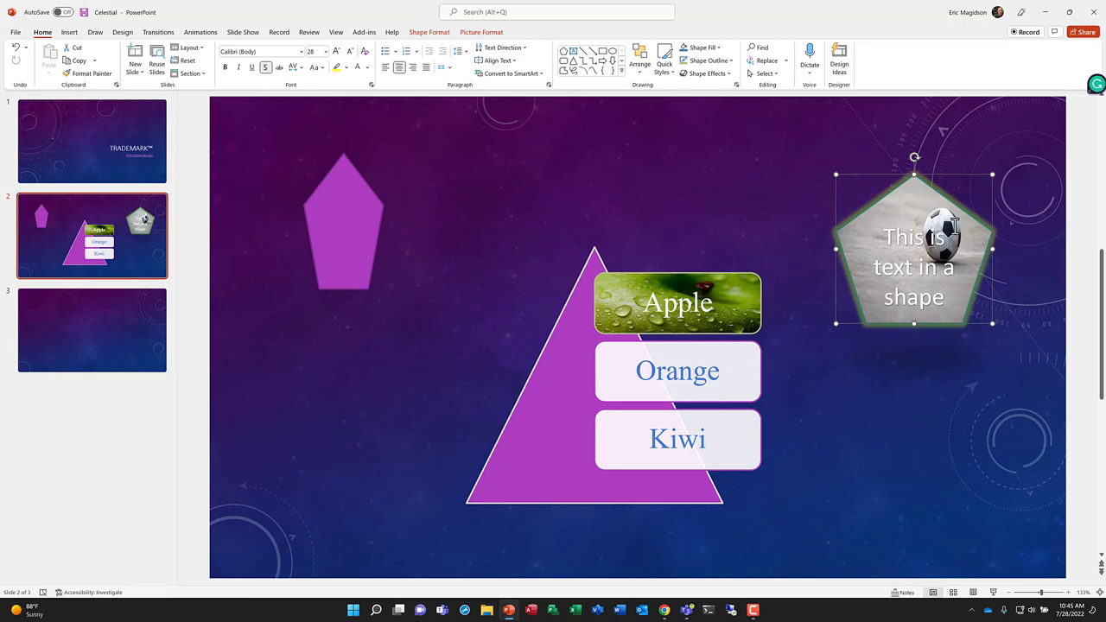
Show the ruler and gridlines while repositioning the soccer ball pentagon first above the pyramid and finally to the pyramid's left
{"action": "left_click", "coordinate": [954, 226]}
{"action": "left_click", "coordinate": [336, 33]}
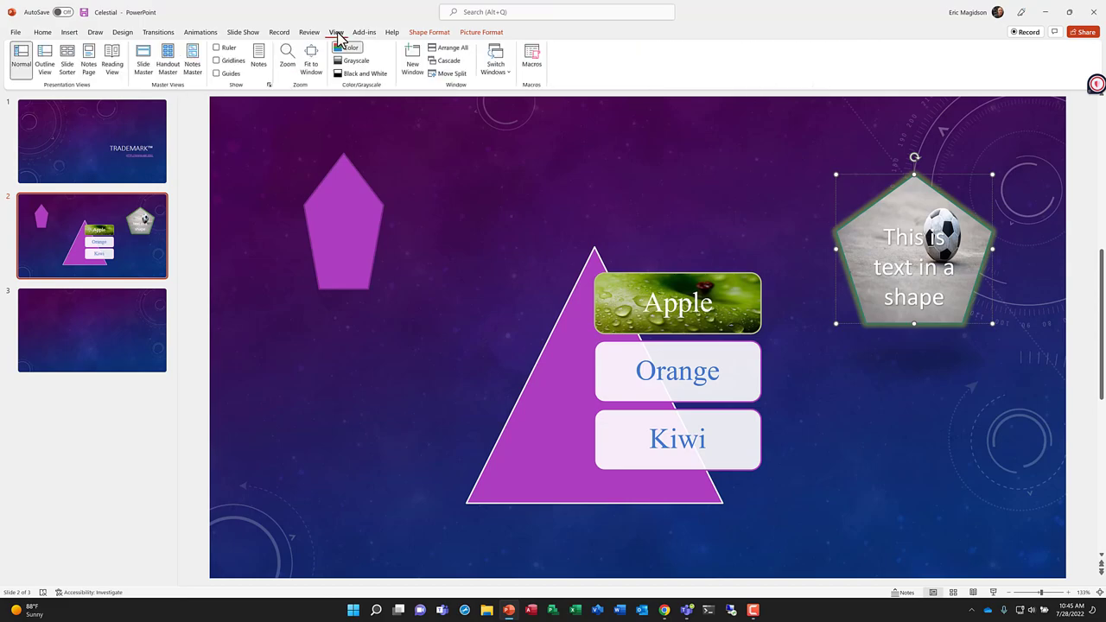
{"action": "left_click", "coordinate": [217, 48]}
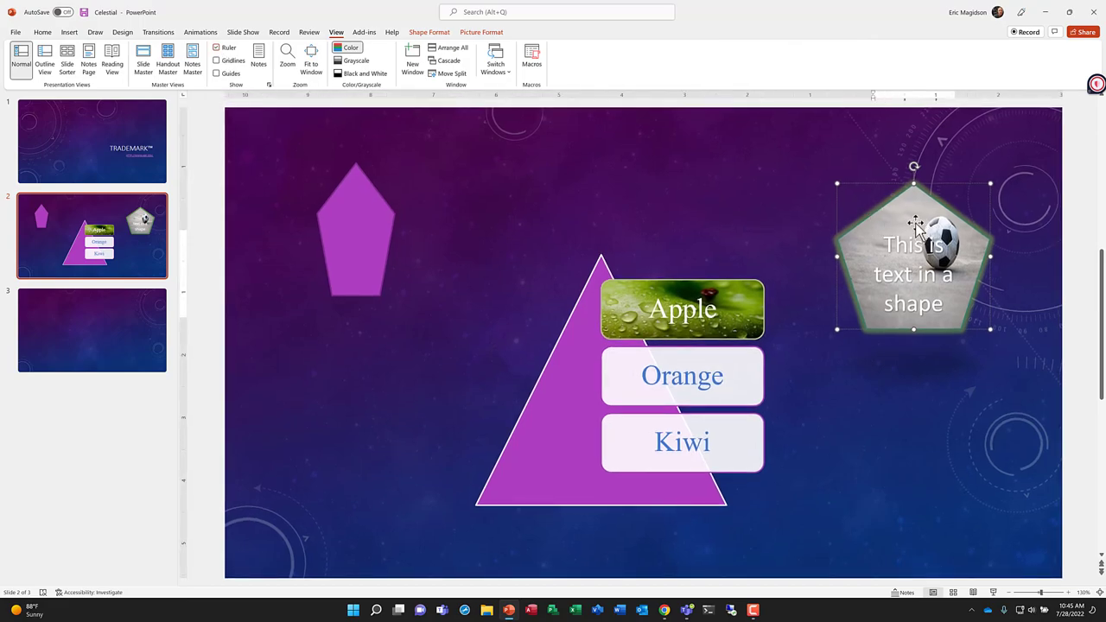
{"action": "left_click_drag", "start_coordinate": [915, 229], "coordinate": [643, 164]}
{"action": "left_click", "coordinate": [218, 63]}
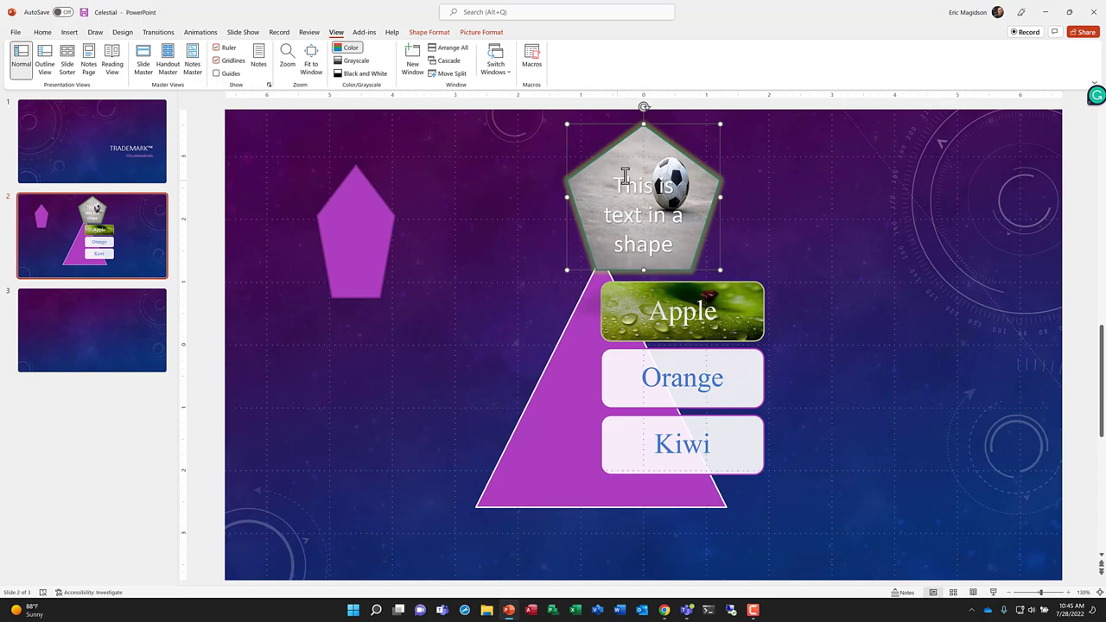
{"action": "left_click_drag", "start_coordinate": [642, 123], "coordinate": [396, 287]}
Move the purple pentagon above the soccer ball pentagon, aligning their right edges
{"action": "left_click_drag", "start_coordinate": [362, 230], "coordinate": [378, 199]}
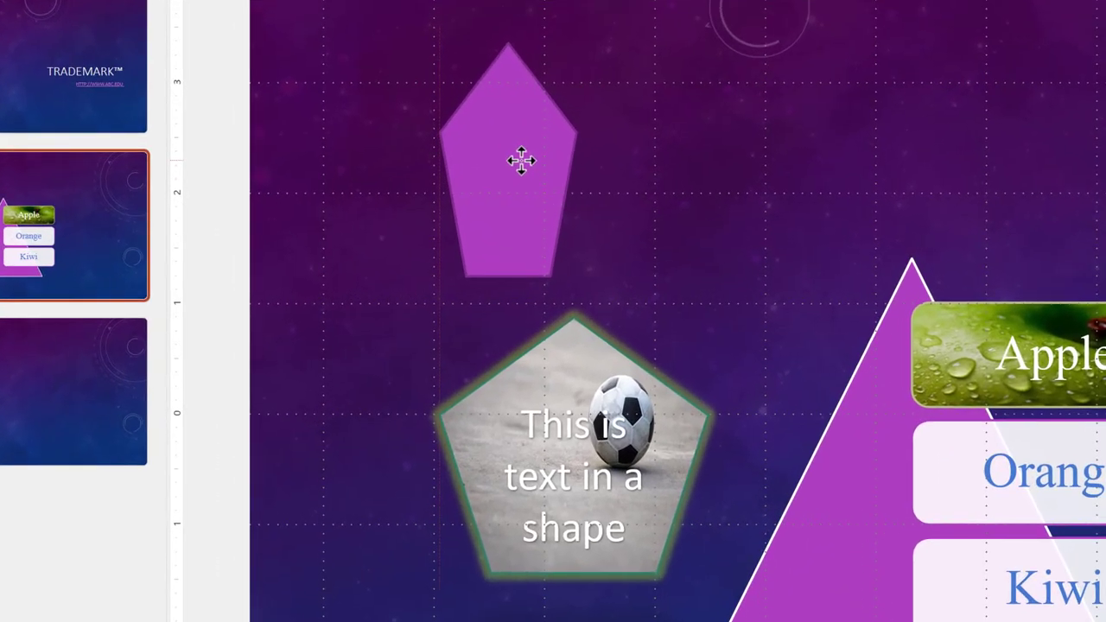
{"action": "left_click_drag", "start_coordinate": [521, 161], "coordinate": [519, 160]}
{"action": "left_click_drag", "start_coordinate": [521, 159], "coordinate": [652, 159]}
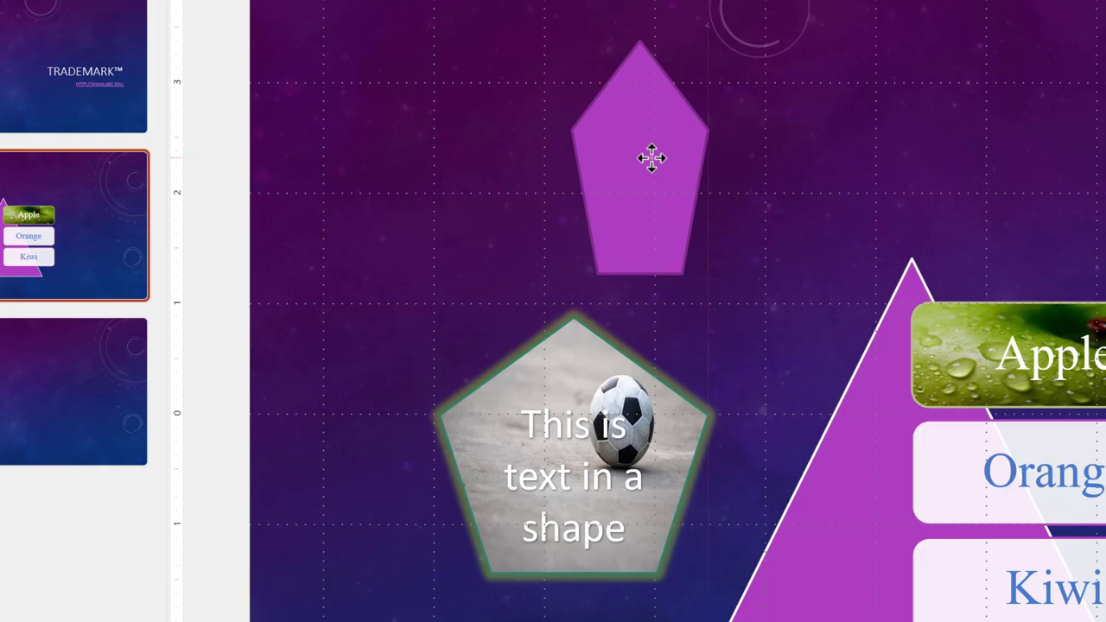
{"action": "left_click_drag", "start_coordinate": [652, 158], "coordinate": [651, 158]}
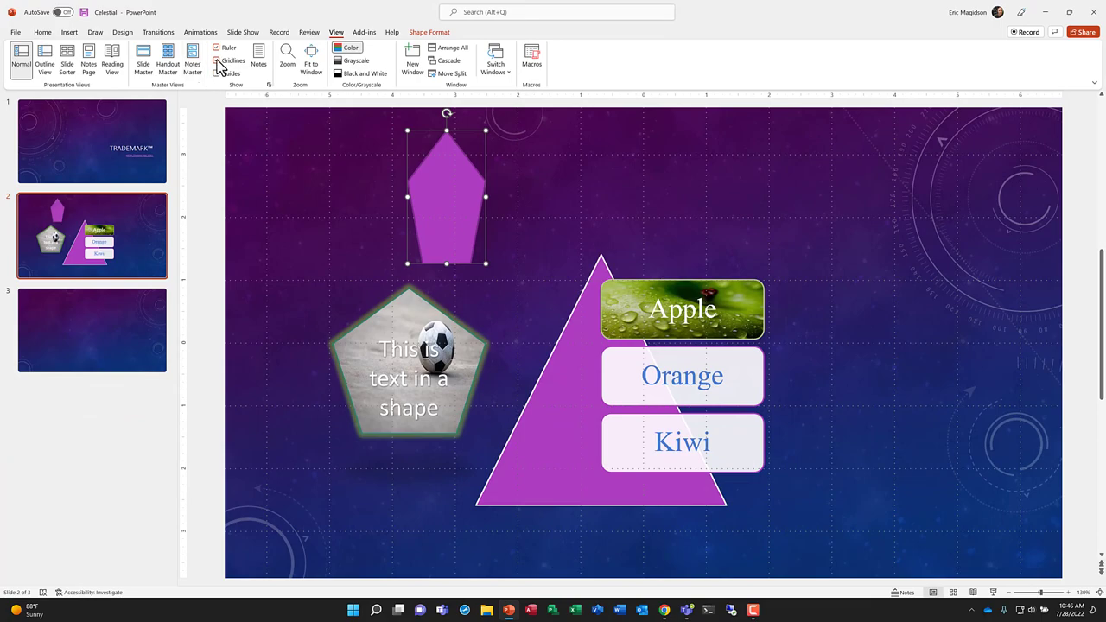
Replace the gridlines and ruler with guides, and centre the purple pentagon on the vertical guide above the pyramid
{"action": "left_click", "coordinate": [217, 62]}
{"action": "left_click", "coordinate": [216, 48]}
{"action": "left_click", "coordinate": [217, 74]}
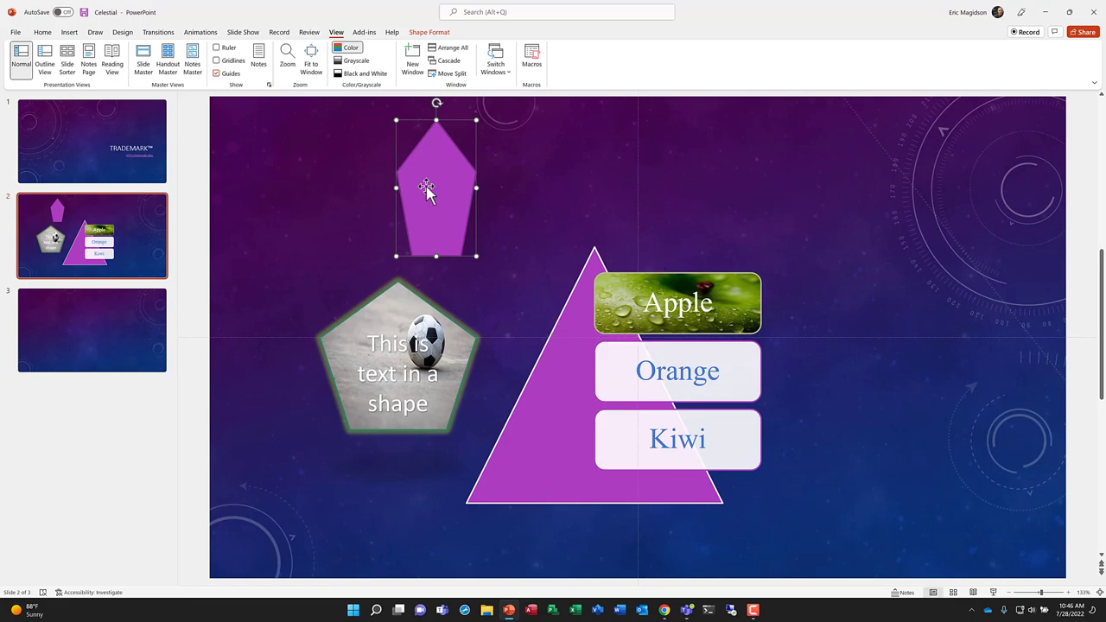
{"action": "left_click_drag", "start_coordinate": [423, 185], "coordinate": [624, 176]}
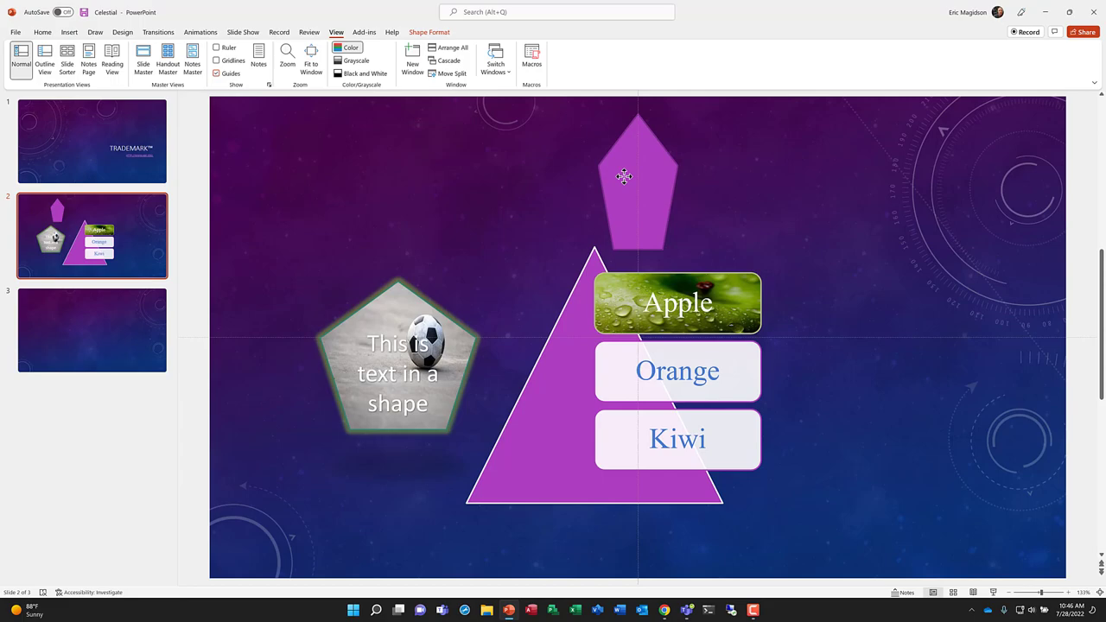
{"action": "left_click_drag", "start_coordinate": [624, 176], "coordinate": [624, 177]}
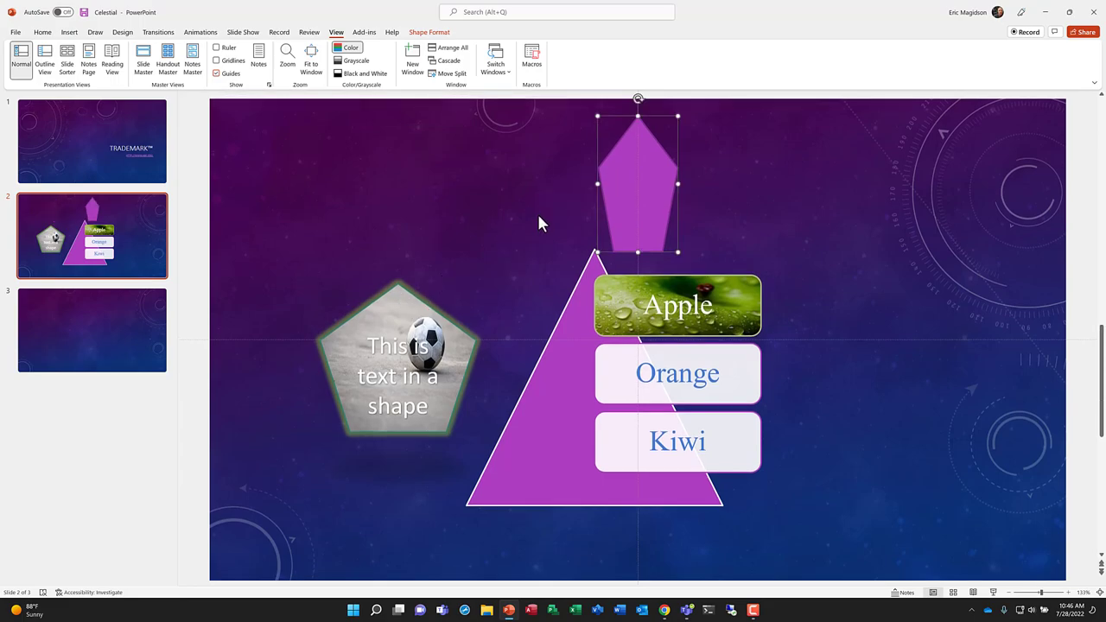
Raise the soccer ball pentagon slightly, and place the enlarged purple pentagon behind it with their bottom edges aligned
{"action": "left_click_drag", "start_coordinate": [359, 316], "coordinate": [369, 275]}
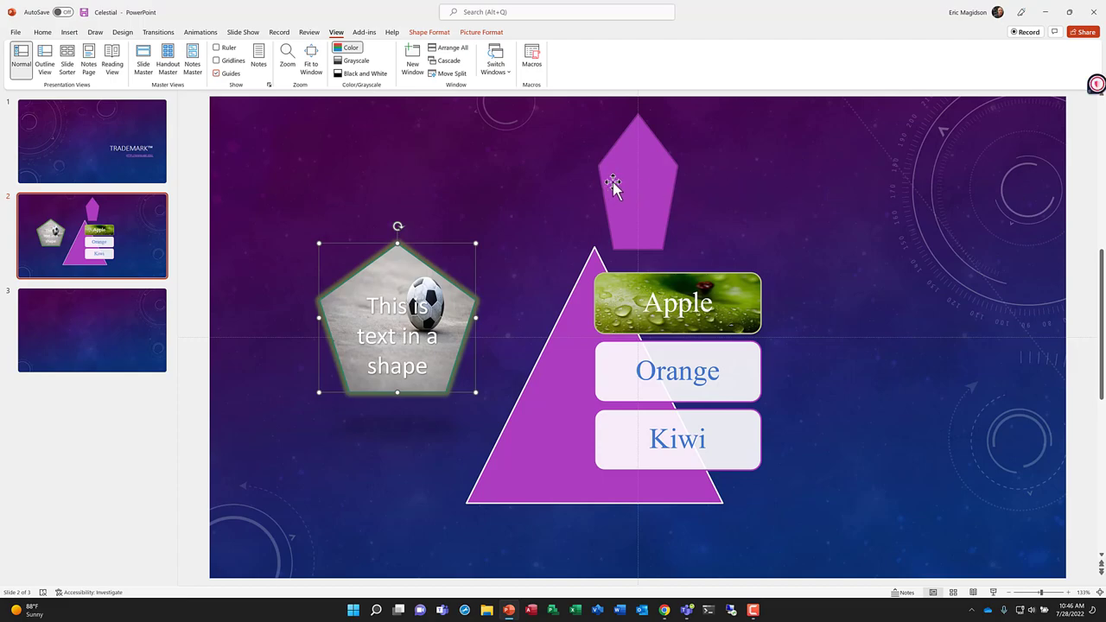
{"action": "left_click_drag", "start_coordinate": [615, 182], "coordinate": [326, 167]}
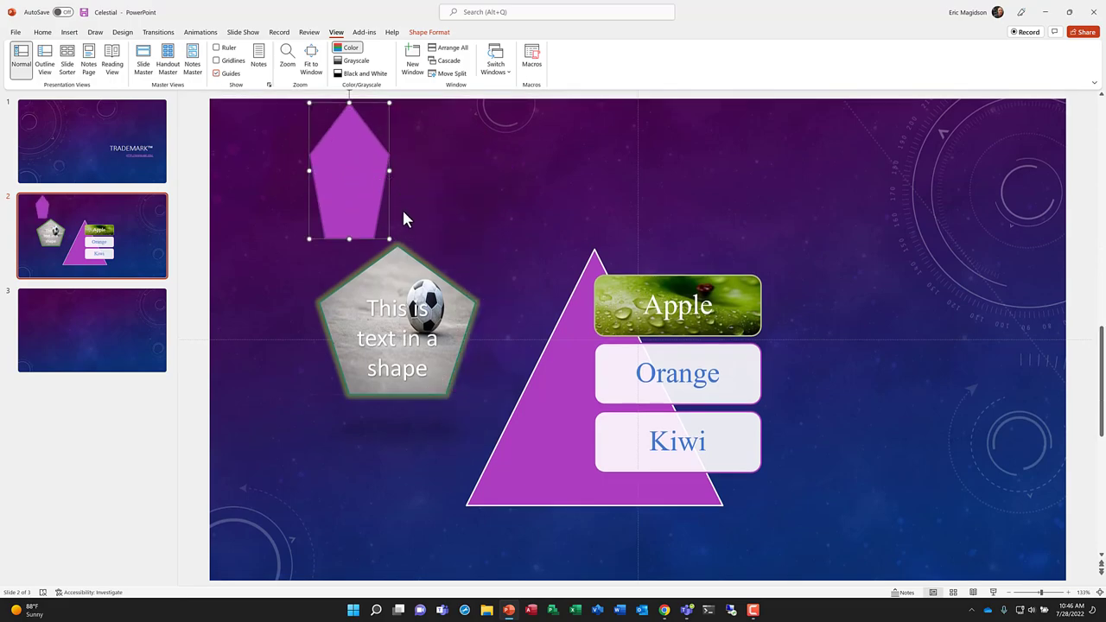
{"action": "left_click_drag", "start_coordinate": [389, 239], "coordinate": [484, 257]}
{"action": "left_click_drag", "start_coordinate": [398, 187], "coordinate": [403, 302]}
{"action": "left_click_drag", "start_coordinate": [490, 231], "coordinate": [531, 193]}
{"action": "left_click_drag", "start_coordinate": [466, 252], "coordinate": [462, 254]}
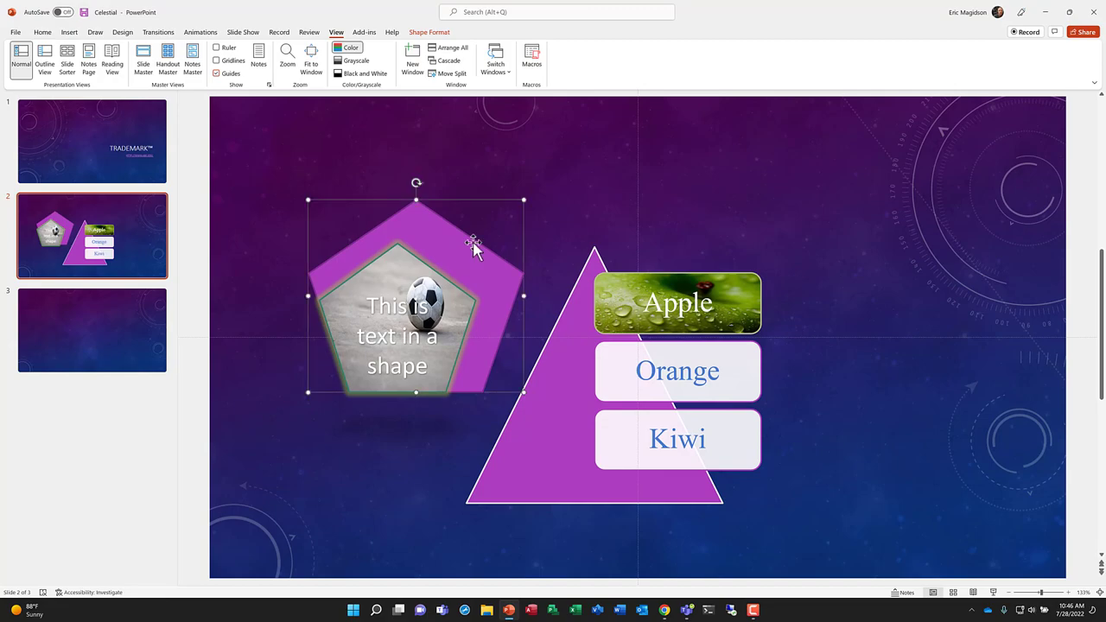
Select the soccer ball pentagon and the purple pentagon together and group them
{"action": "left_click", "coordinate": [565, 162]}
{"action": "left_click", "coordinate": [389, 284]}
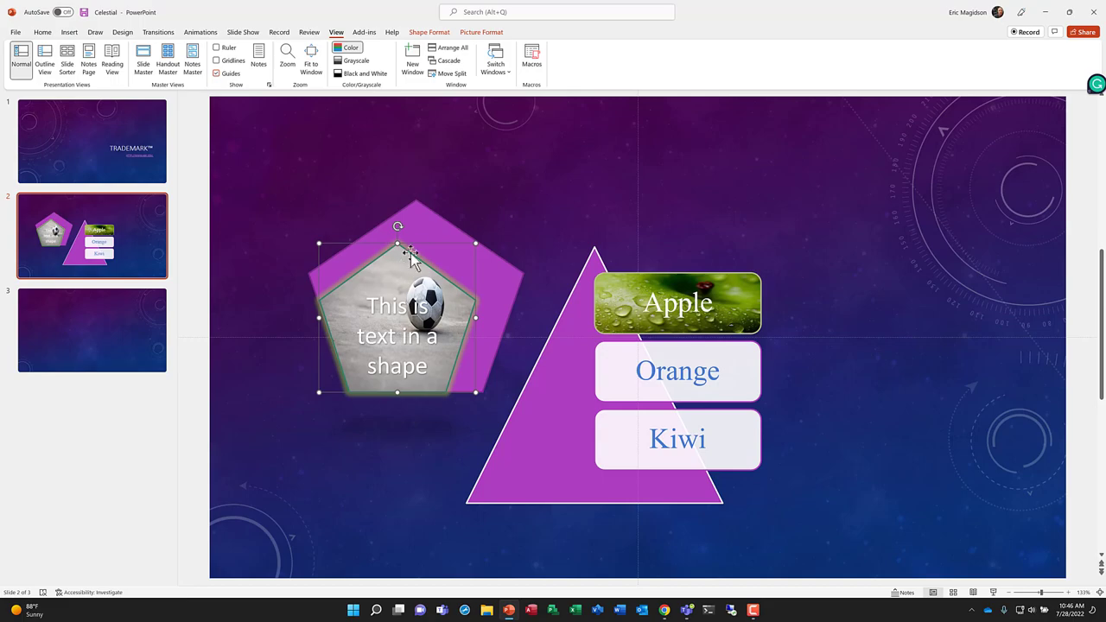
{"action": "left_click", "coordinate": [428, 226]}
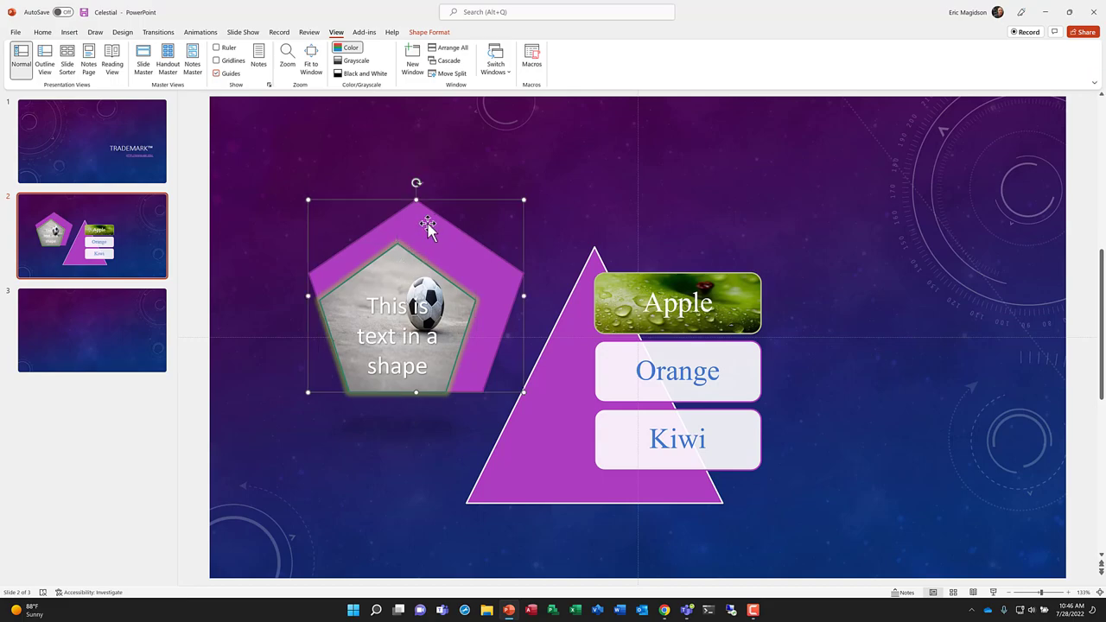
{"action": "left_click", "coordinate": [379, 279]}
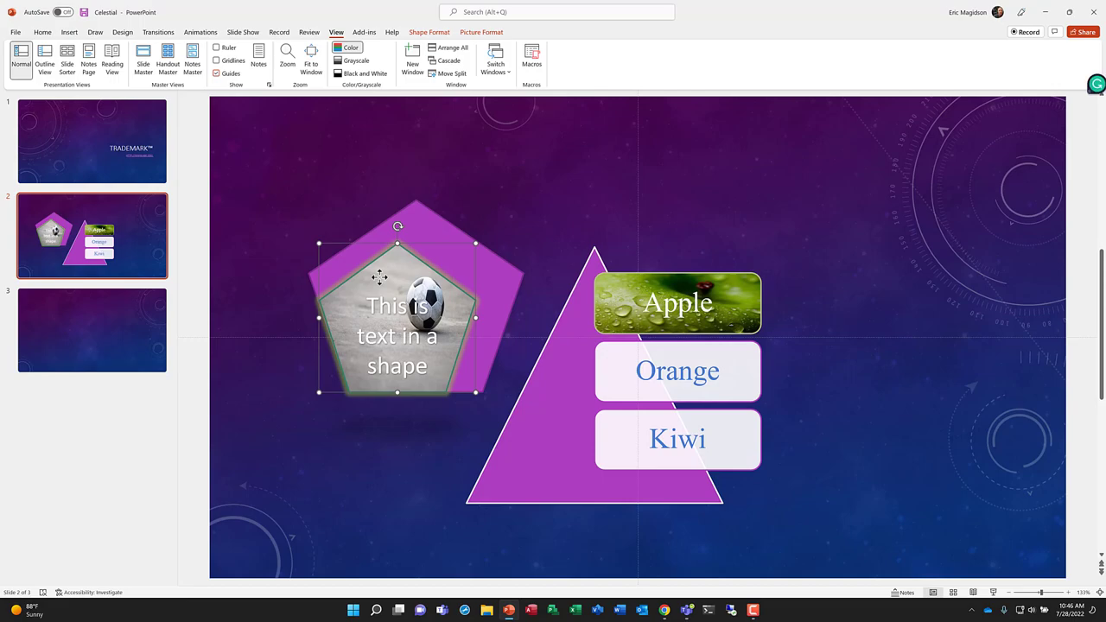
{"action": "left_click", "coordinate": [424, 226], "text": "shift"}
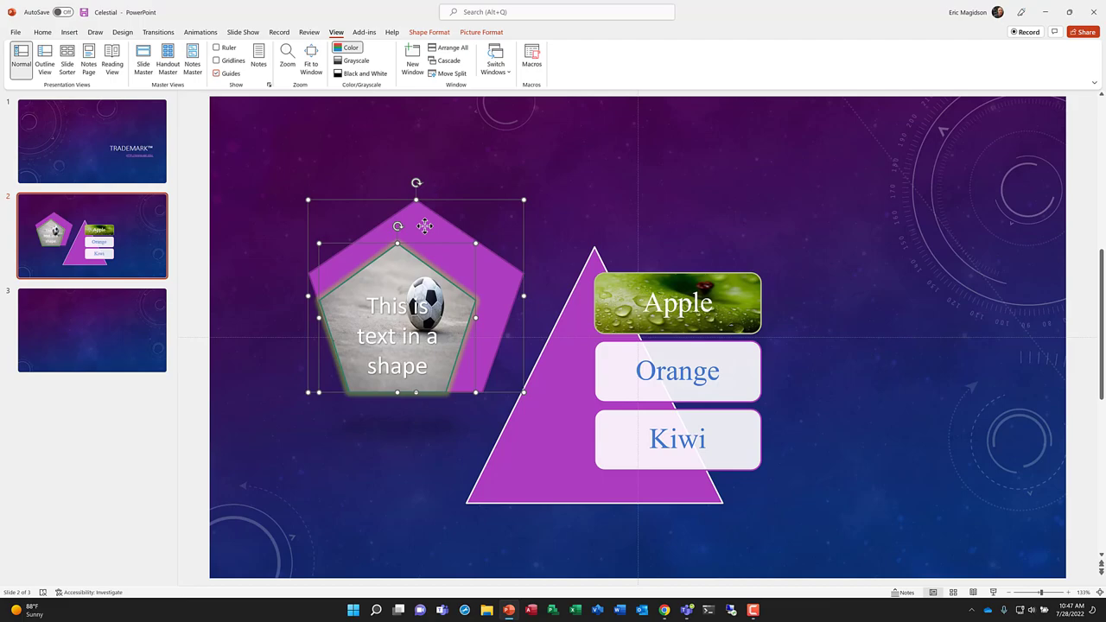
{"action": "right_click", "coordinate": [424, 225]}
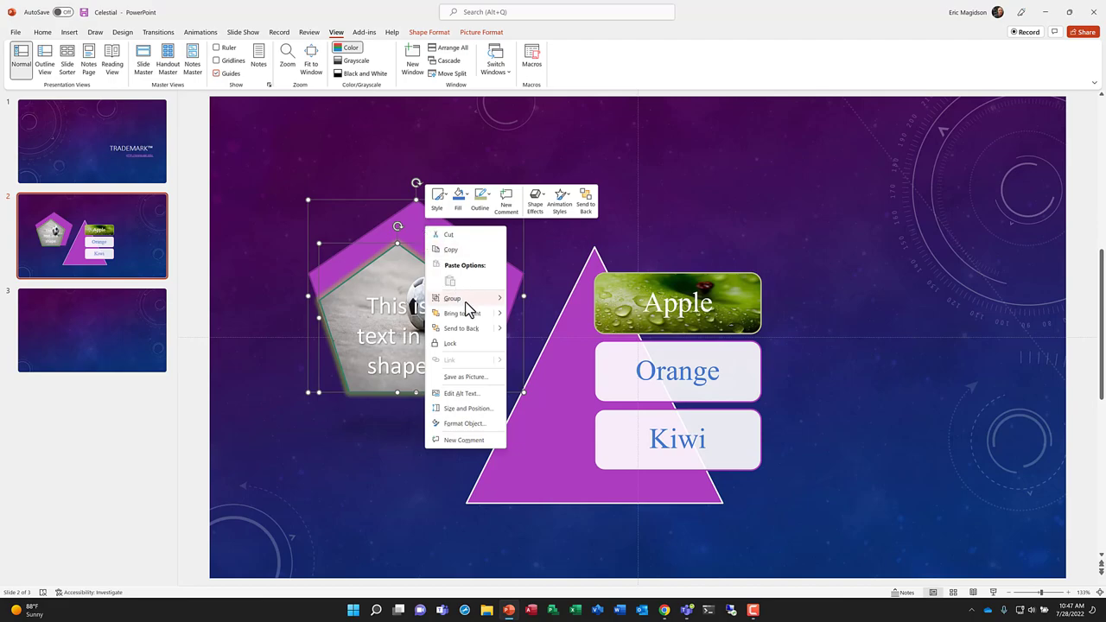
{"action": "mouse_move", "coordinate": [466, 301]}
{"action": "left_click", "coordinate": [529, 300]}
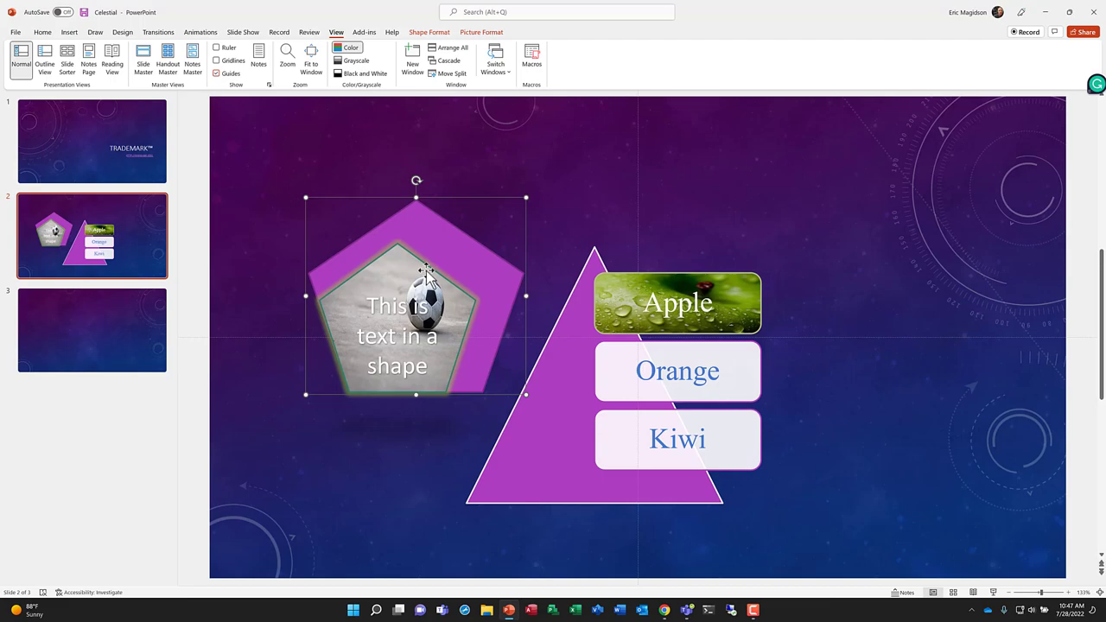
Move the grouped pentagons farther left of the pyramid and ungroup them
{"action": "left_click_drag", "start_coordinate": [427, 271], "coordinate": [360, 256]}
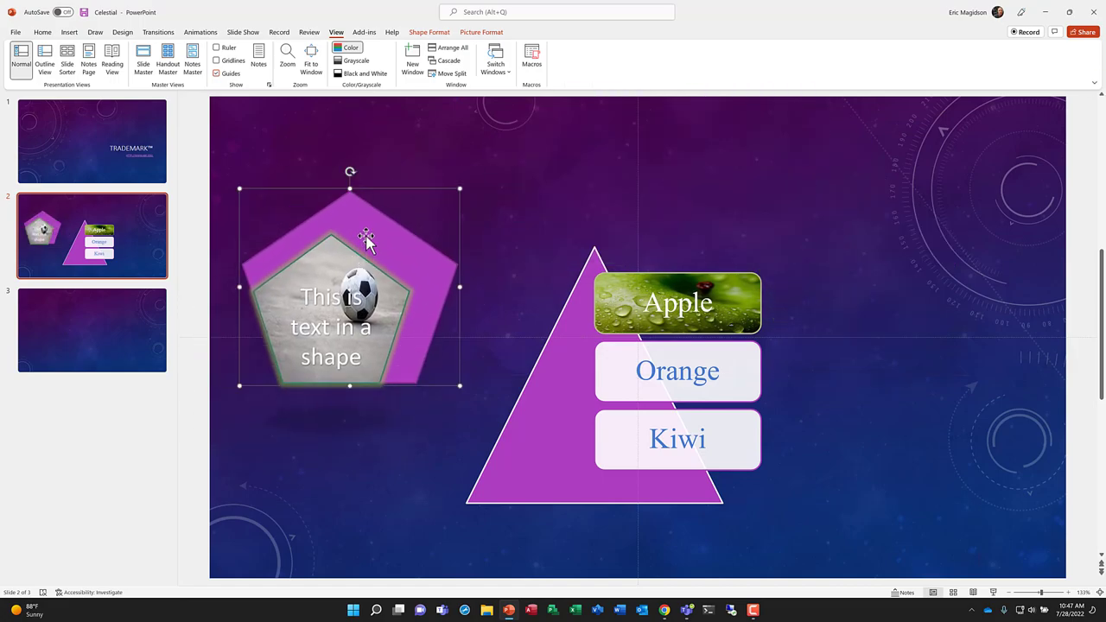
{"action": "right_click", "coordinate": [366, 241]}
{"action": "mouse_move", "coordinate": [443, 315]}
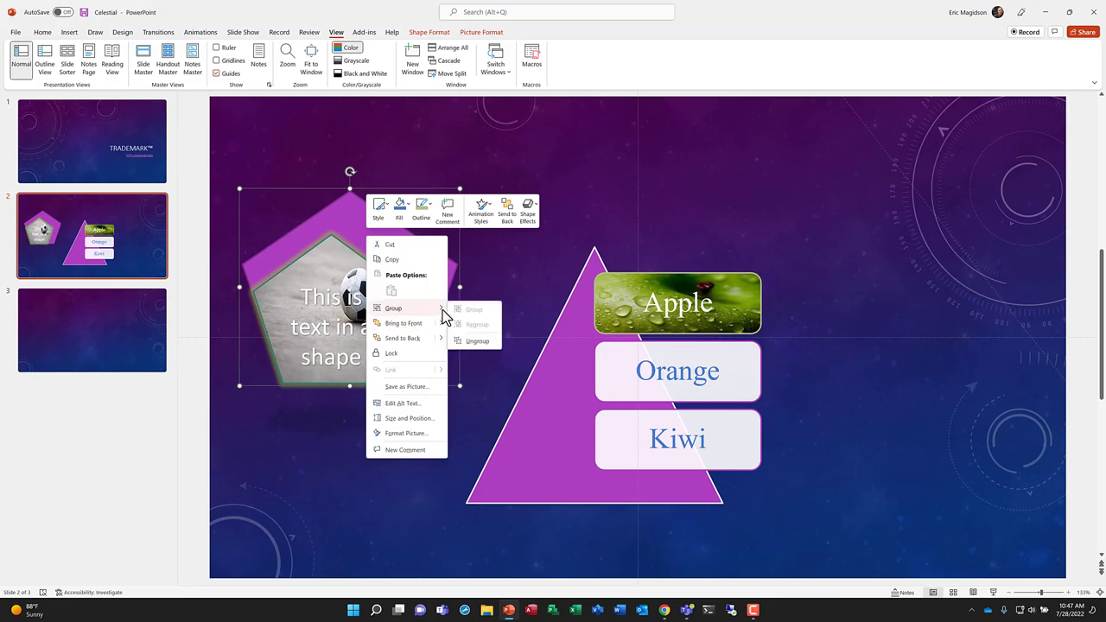
{"action": "left_click", "coordinate": [477, 341]}
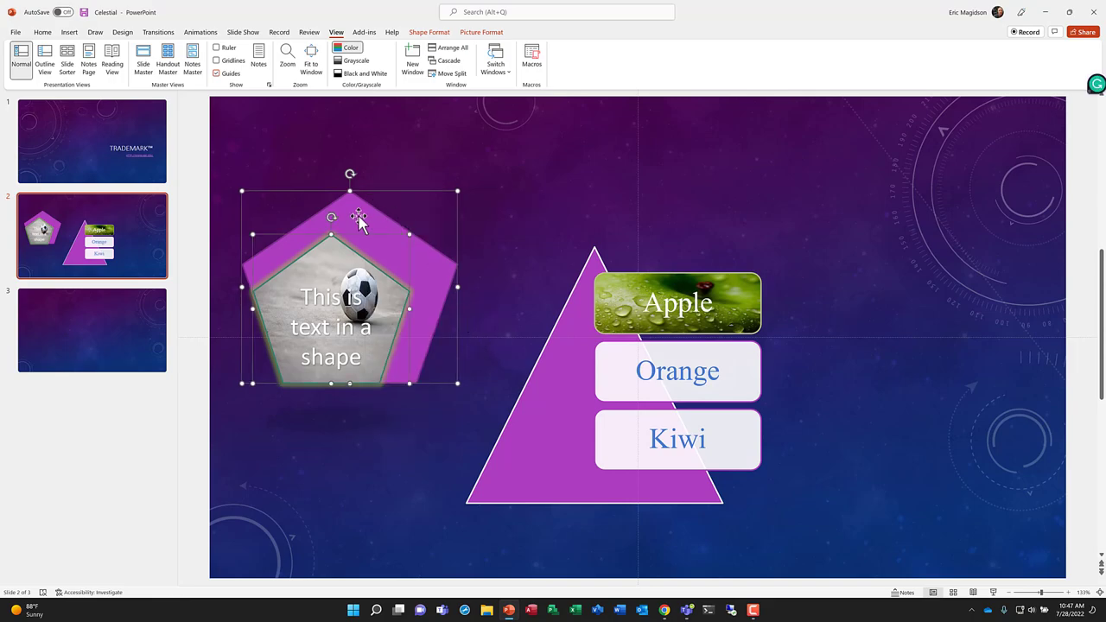
Separate the purple pentagon toward the pyramid, and place the soccer ball pentagon back on top of it with bottom edges aligned
{"action": "left_click_drag", "start_coordinate": [360, 215], "coordinate": [473, 193]}
{"action": "left_click", "coordinate": [473, 158]}
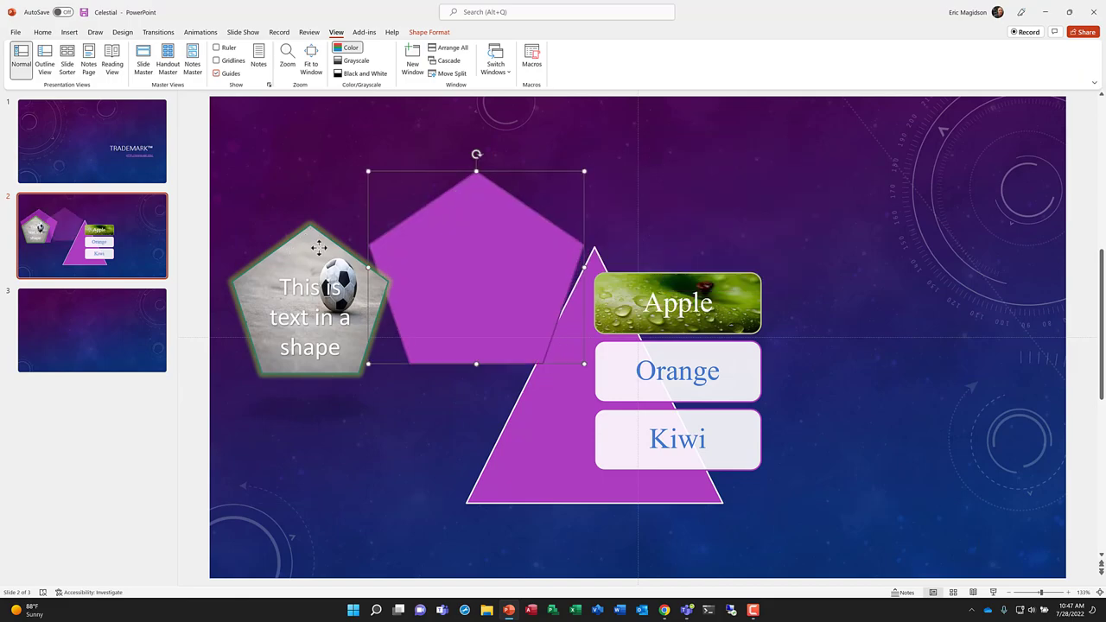
{"action": "left_click_drag", "start_coordinate": [337, 240], "coordinate": [440, 241]}
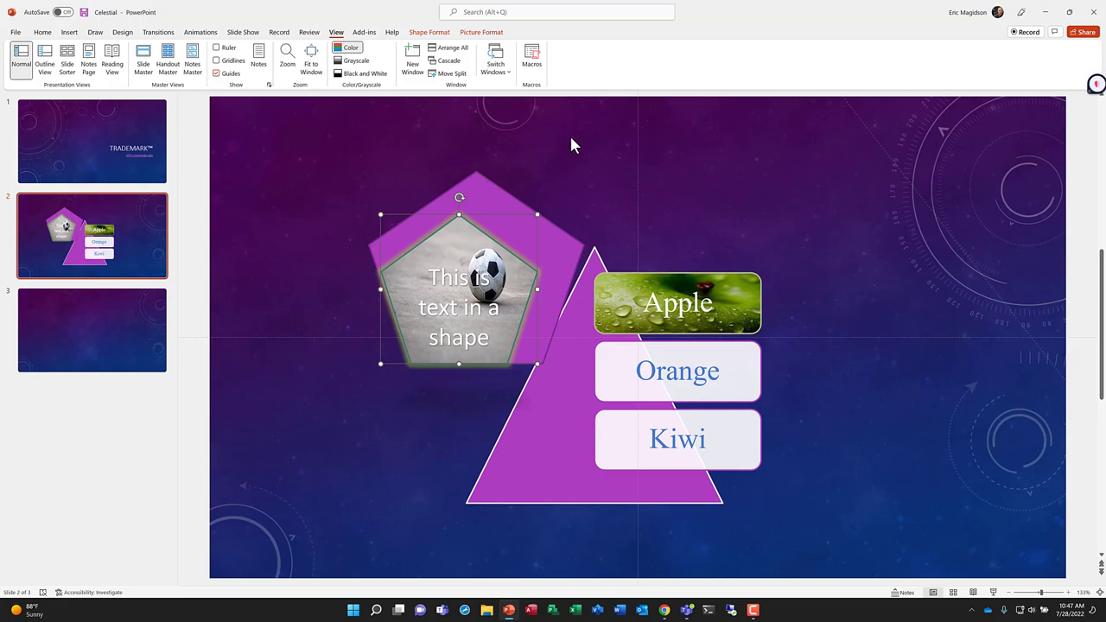
Select the soccer ball pentagon and the purple pentagon together and move them to the left, clear of the pyramid
{"action": "left_click", "coordinate": [481, 188], "text": "shift"}
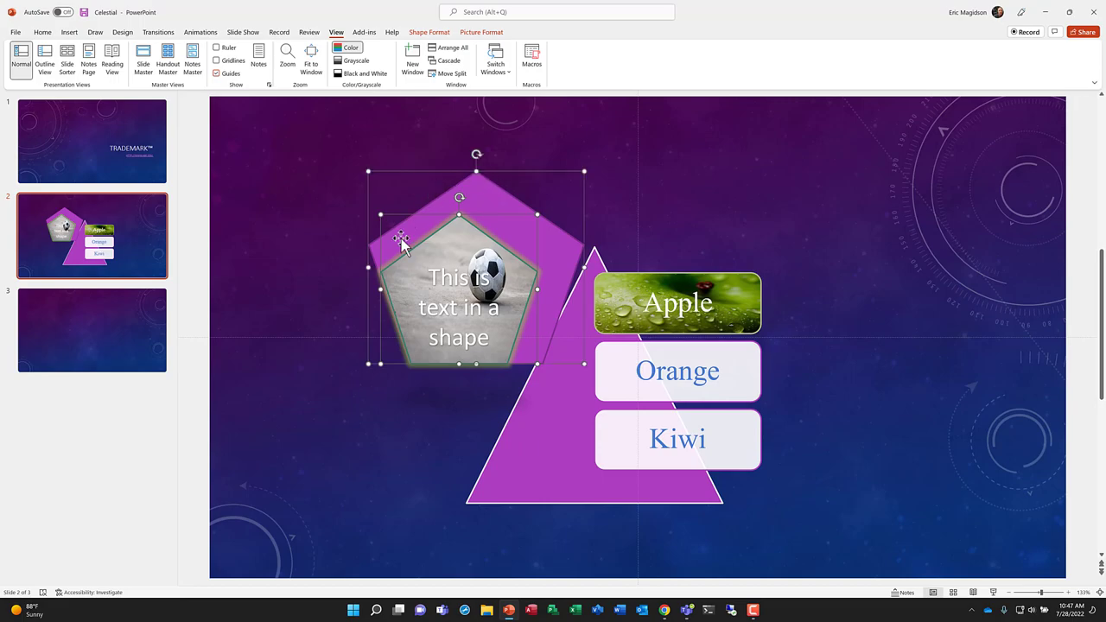
{"action": "left_click_drag", "start_coordinate": [513, 187], "coordinate": [761, 157]}
{"action": "left_click", "coordinate": [440, 262]}
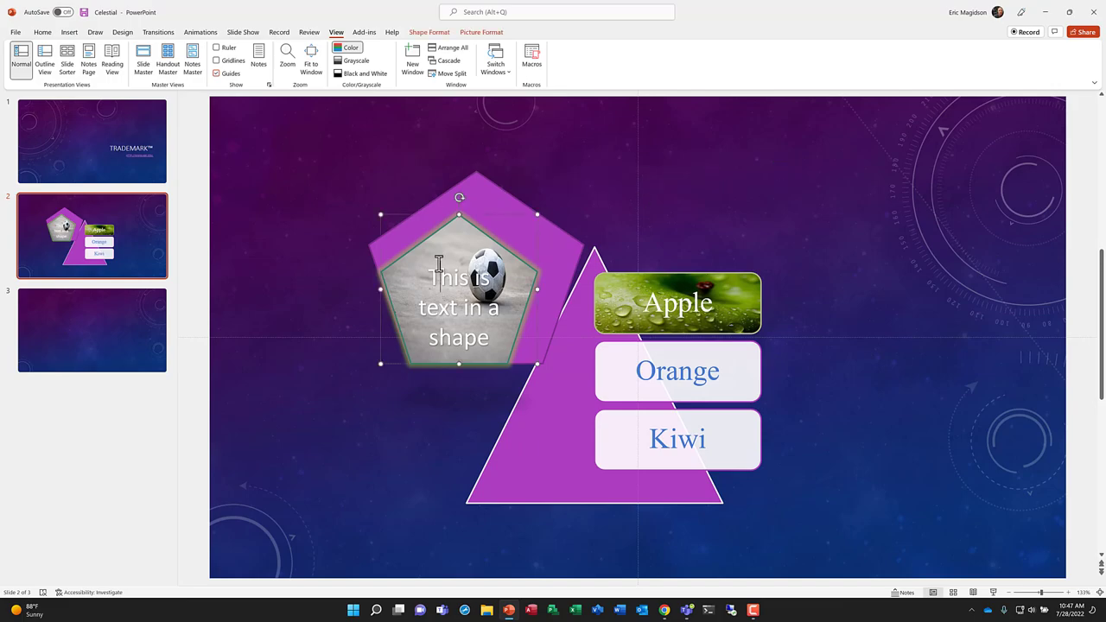
{"action": "left_click", "coordinate": [482, 219], "text": "shift"}
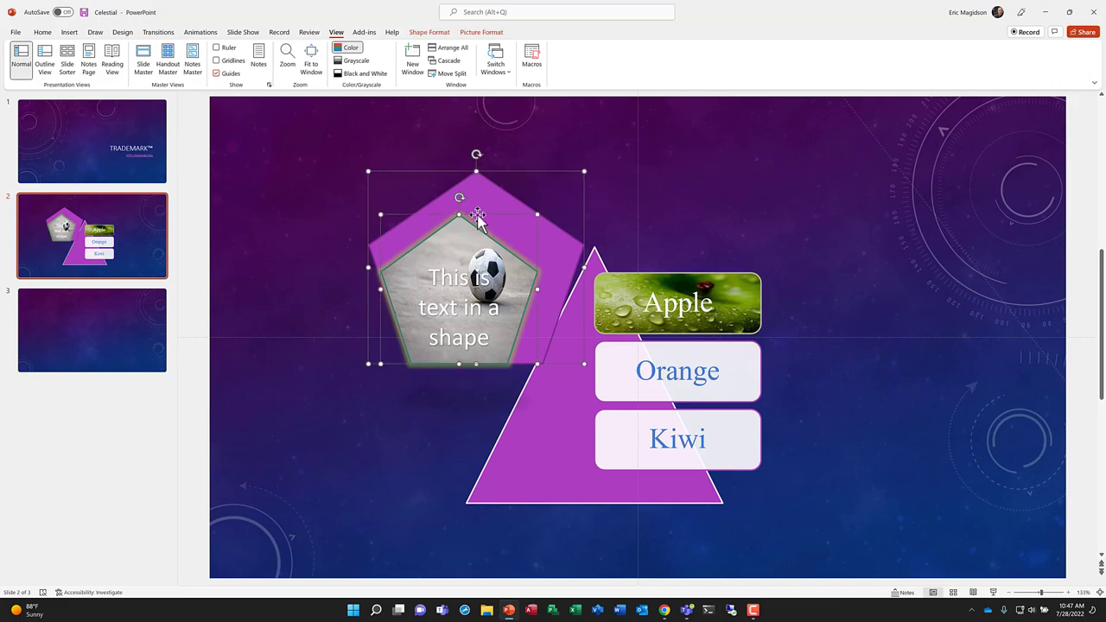
{"action": "left_click_drag", "start_coordinate": [478, 219], "coordinate": [363, 270]}
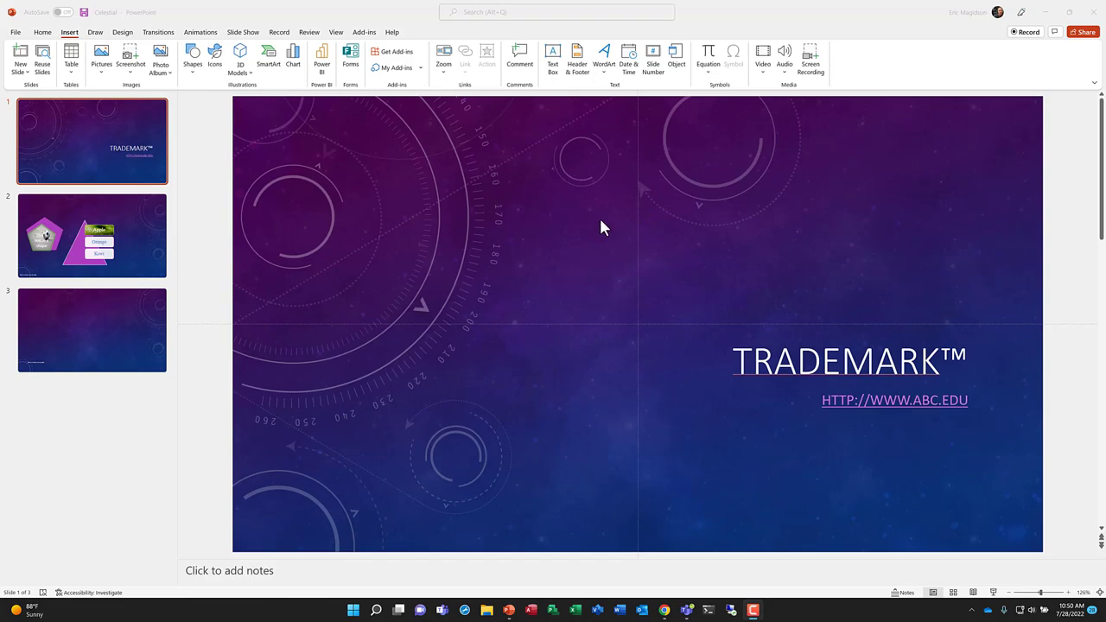
Turn on the slide number and the footer "This is a footer on my slide" for all slides
{"action": "left_click", "coordinate": [578, 65]}
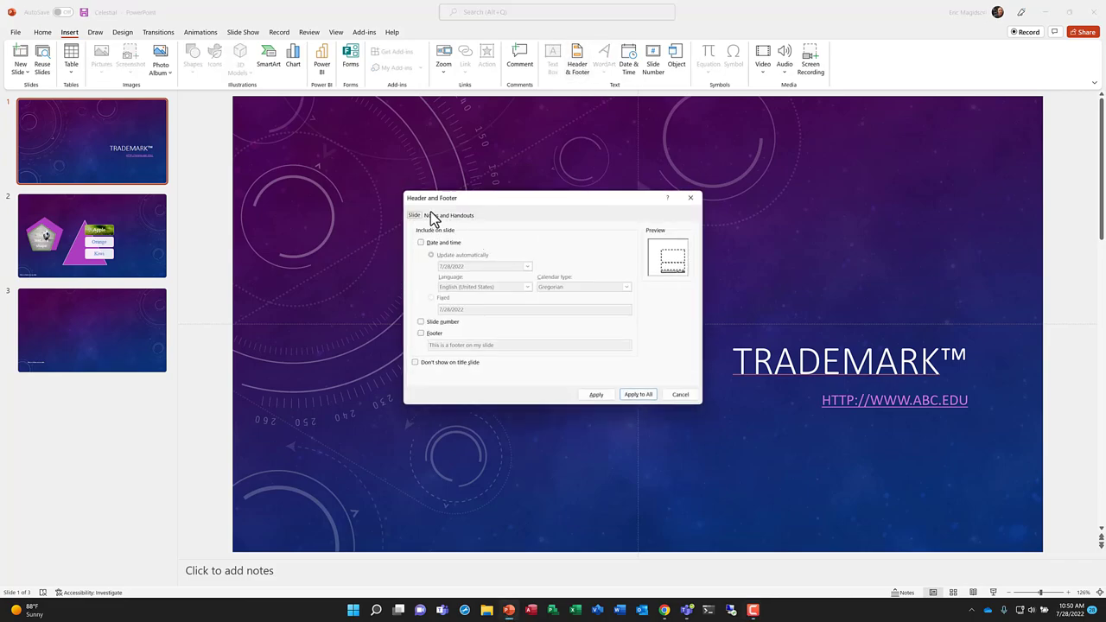
{"action": "left_click", "coordinate": [421, 334]}
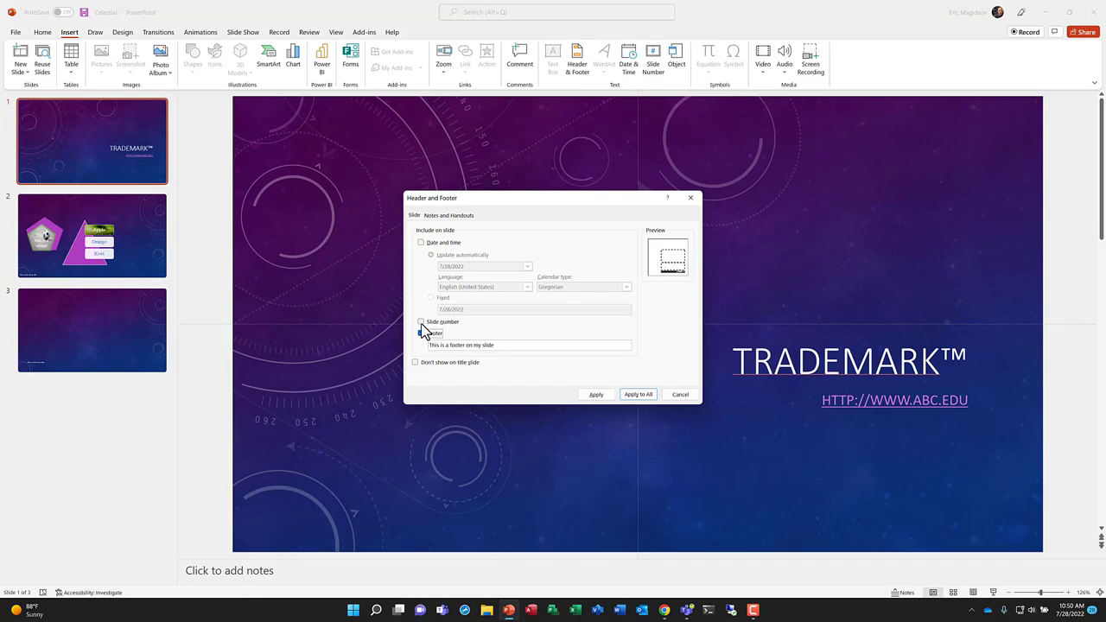
{"action": "left_click", "coordinate": [422, 323]}
{"action": "left_click", "coordinate": [636, 397]}
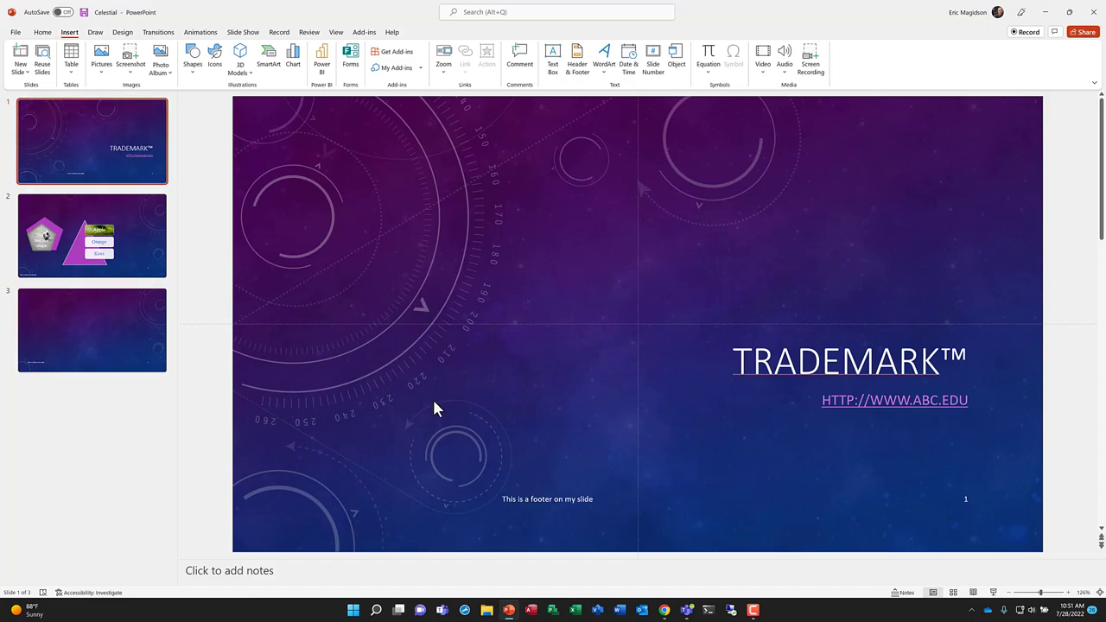
Compare the footer placement with slide 2 and move the title slide's footer to the slide's lower-left corner
{"action": "left_click", "coordinate": [557, 501]}
{"action": "left_click", "coordinate": [120, 216]}
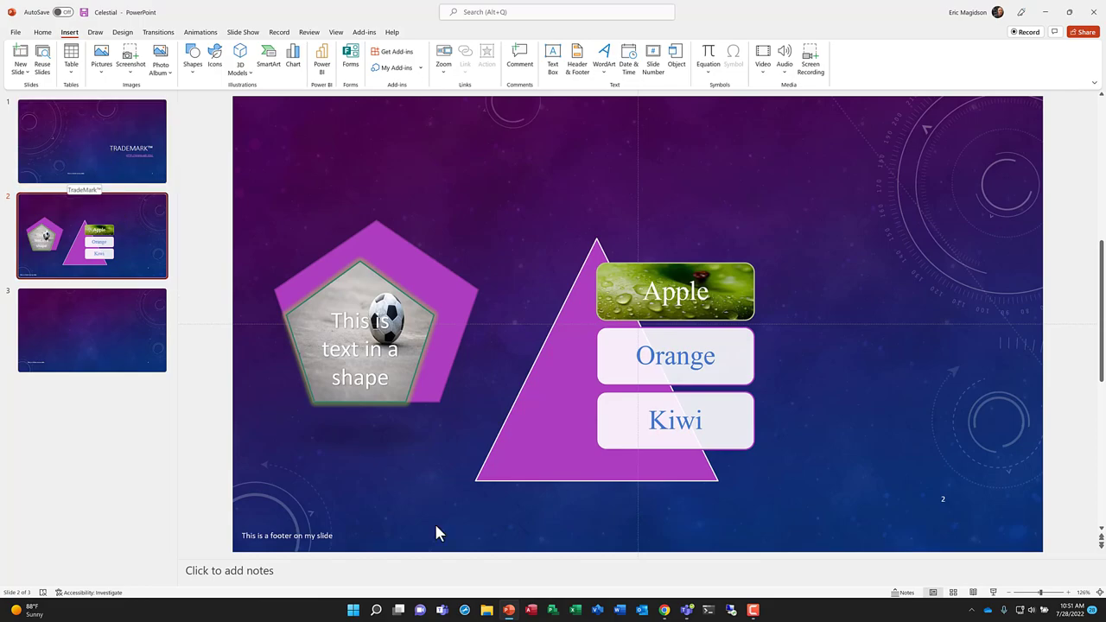
{"action": "left_click", "coordinate": [77, 140]}
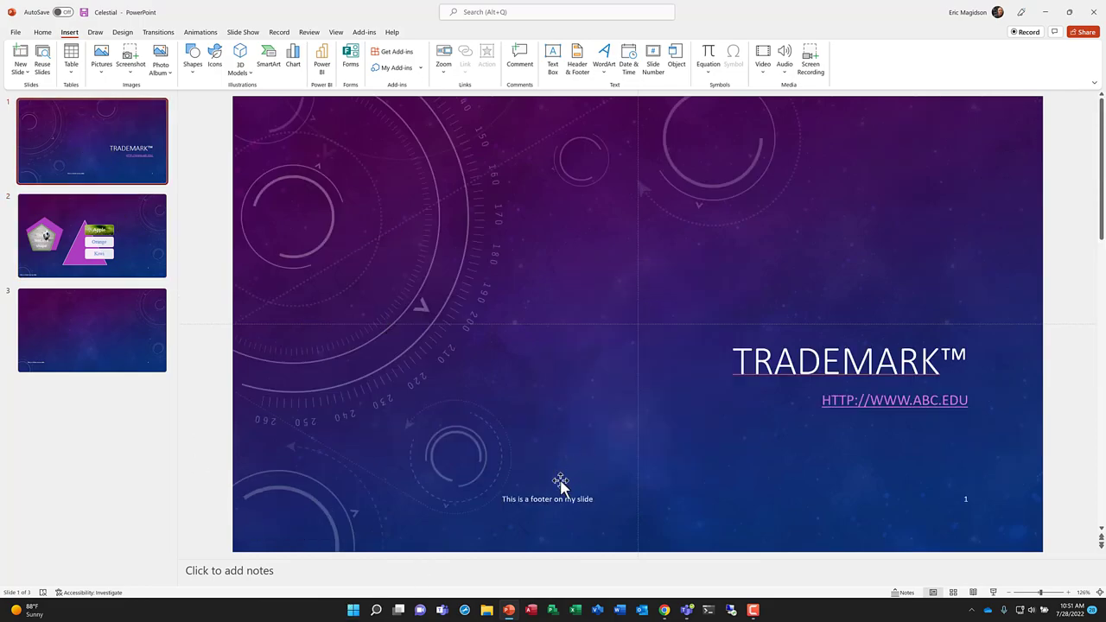
{"action": "left_click", "coordinate": [542, 500]}
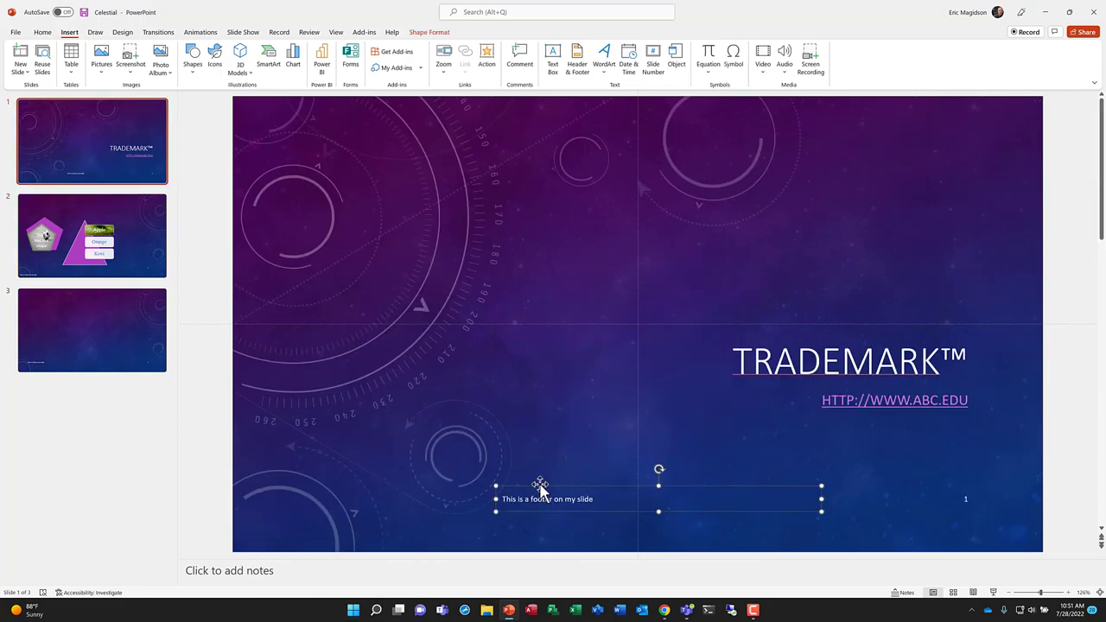
{"action": "left_click_drag", "start_coordinate": [541, 488], "coordinate": [284, 521]}
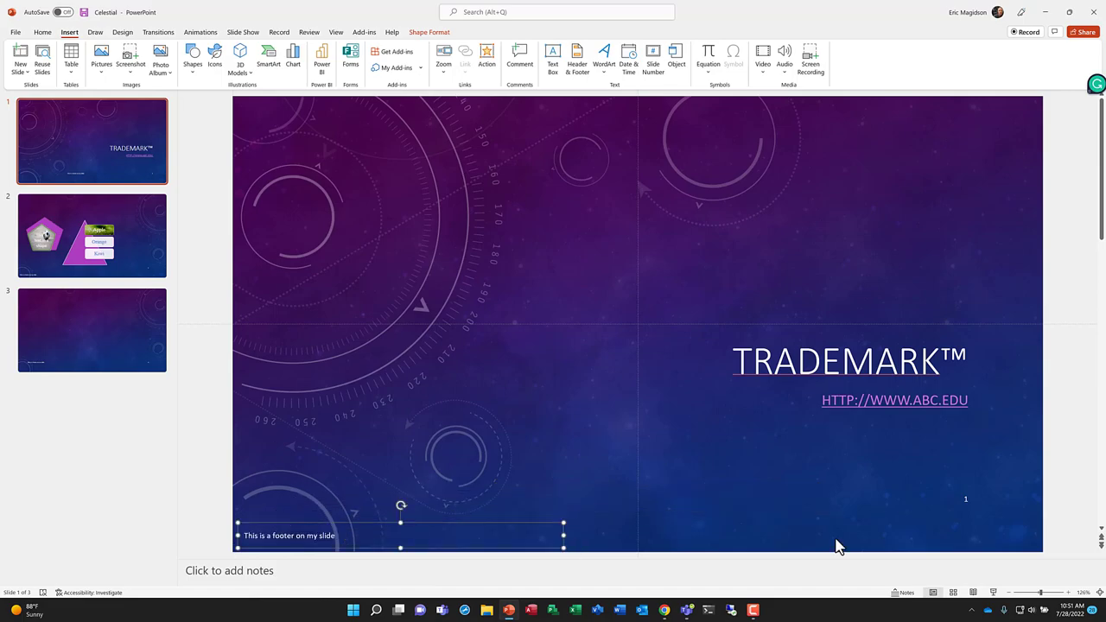
Enlarge the slide number on the title slide to 36 pt
{"action": "left_click", "coordinate": [966, 499]}
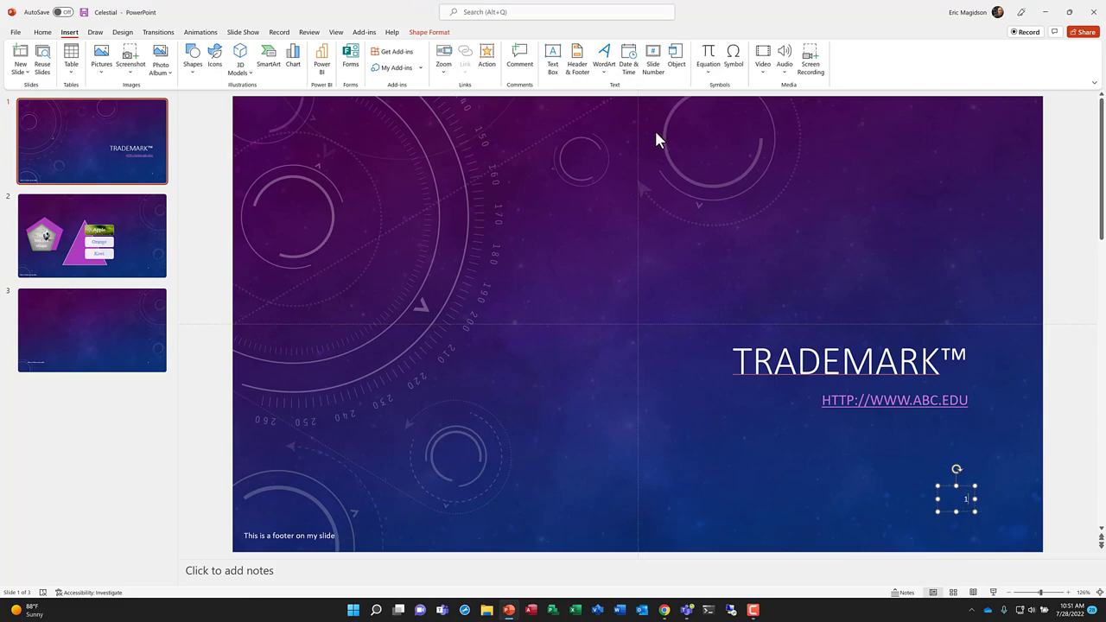
{"action": "left_click", "coordinate": [50, 35]}
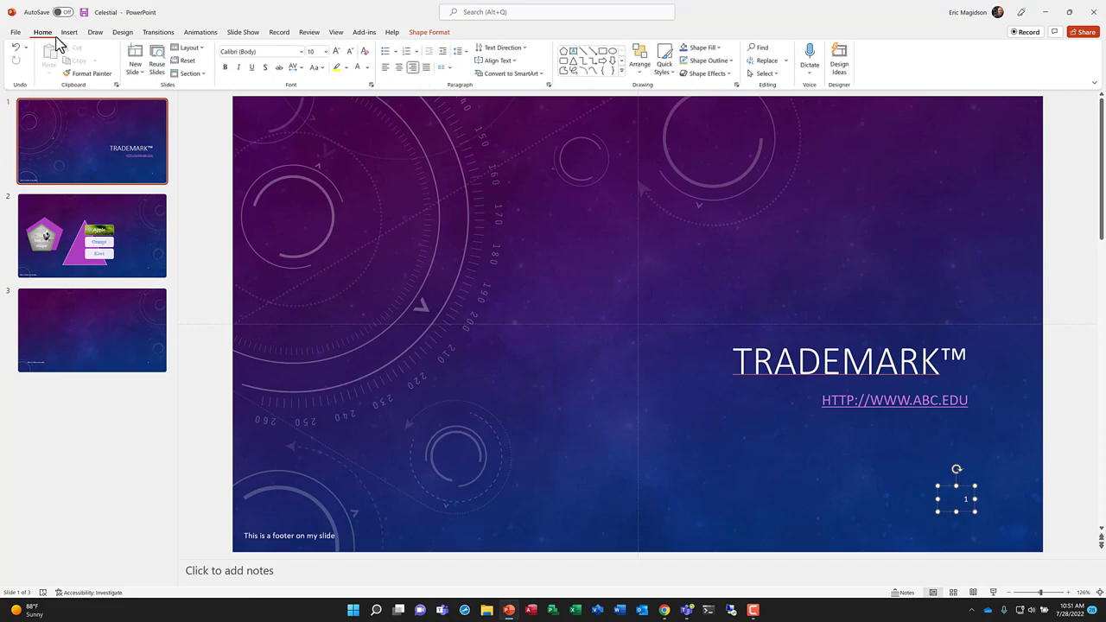
{"action": "left_click", "coordinate": [338, 52]}
{"action": "left_click", "coordinate": [964, 499]}
{"action": "double_click", "coordinate": [966, 498]}
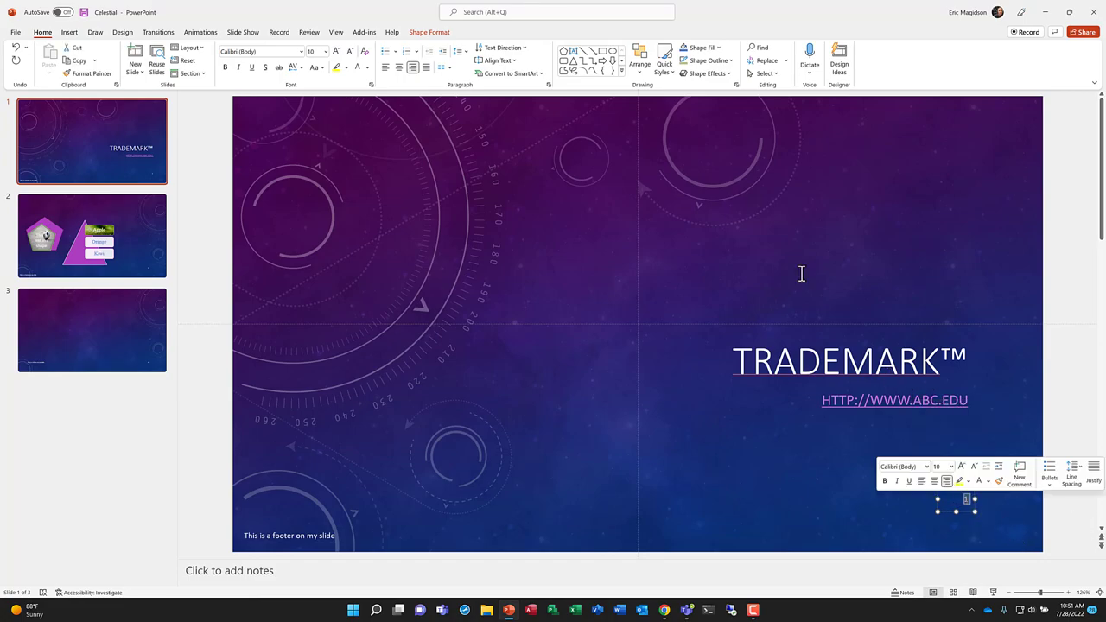
{"action": "left_click", "coordinate": [338, 51]}
{"action": "left_click", "coordinate": [338, 52]}
{"action": "left_click", "coordinate": [338, 52]}
{"action": "left_click", "coordinate": [338, 52]}
{"action": "left_click", "coordinate": [338, 52]}
{"action": "left_click", "coordinate": [337, 52]}
{"action": "left_click", "coordinate": [338, 52]}
{"action": "left_click", "coordinate": [338, 52]}
{"action": "left_click", "coordinate": [338, 51]}
{"action": "left_click", "coordinate": [338, 51]}
{"action": "left_click", "coordinate": [853, 431]}
Move the enlarged slide number to the lower-right corner of the title slide
{"action": "left_click", "coordinate": [960, 497]}
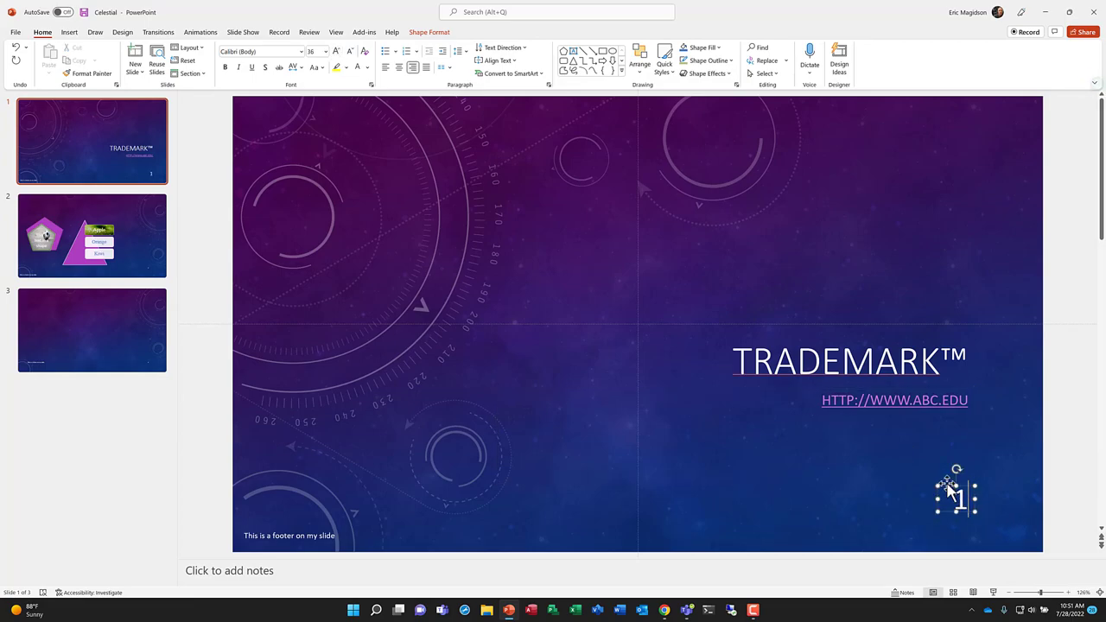
{"action": "left_click_drag", "start_coordinate": [955, 495], "coordinate": [1011, 519]}
{"action": "left_click", "coordinate": [312, 533]}
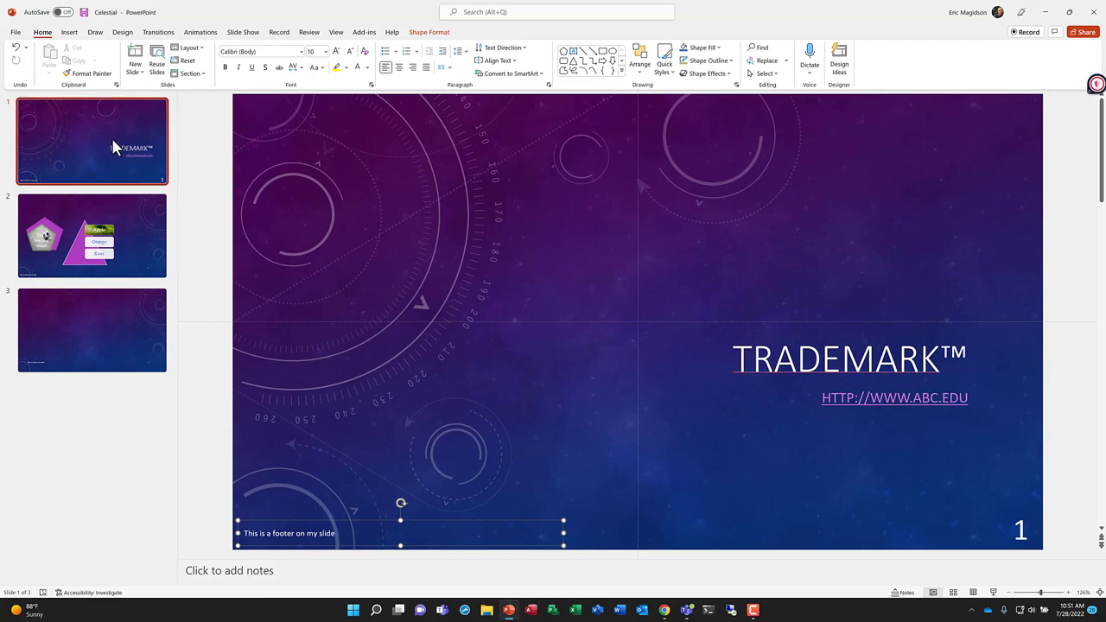
Check the footers on slides 2 and 3, and apply the Crush transition to the title slide
{"action": "left_click", "coordinate": [109, 242]}
{"action": "left_click", "coordinate": [107, 341]}
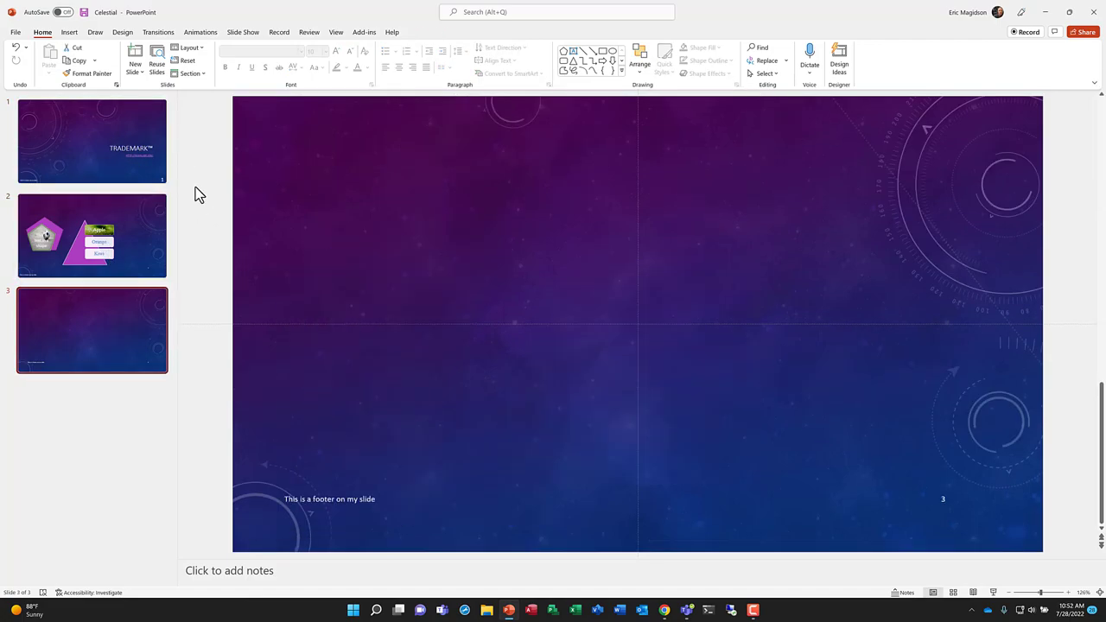
{"action": "left_click", "coordinate": [80, 161]}
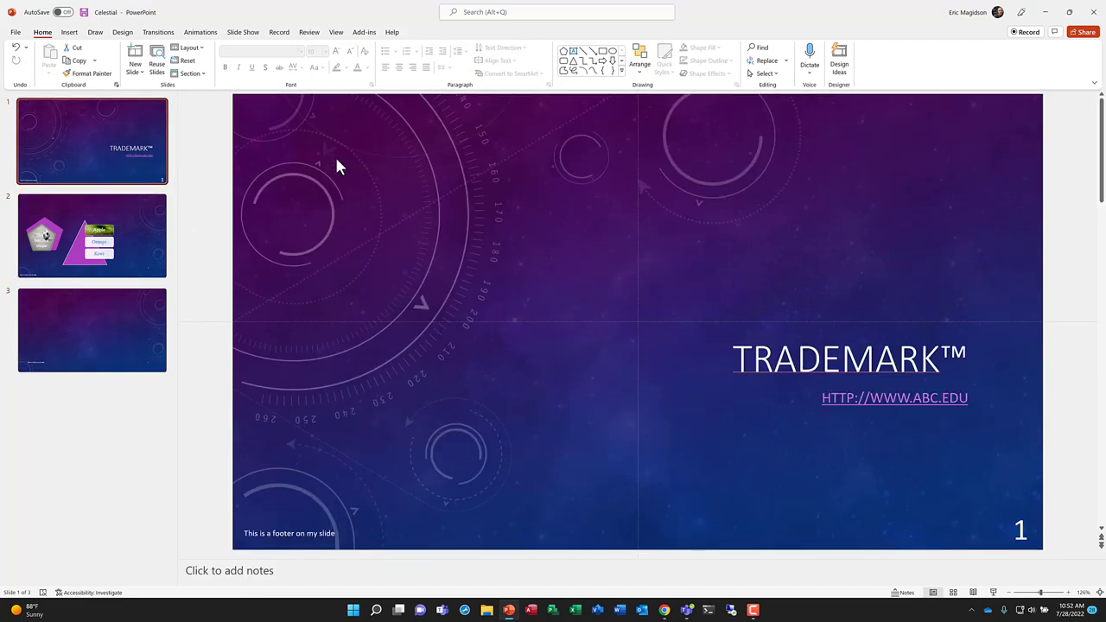
{"action": "left_click", "coordinate": [158, 35]}
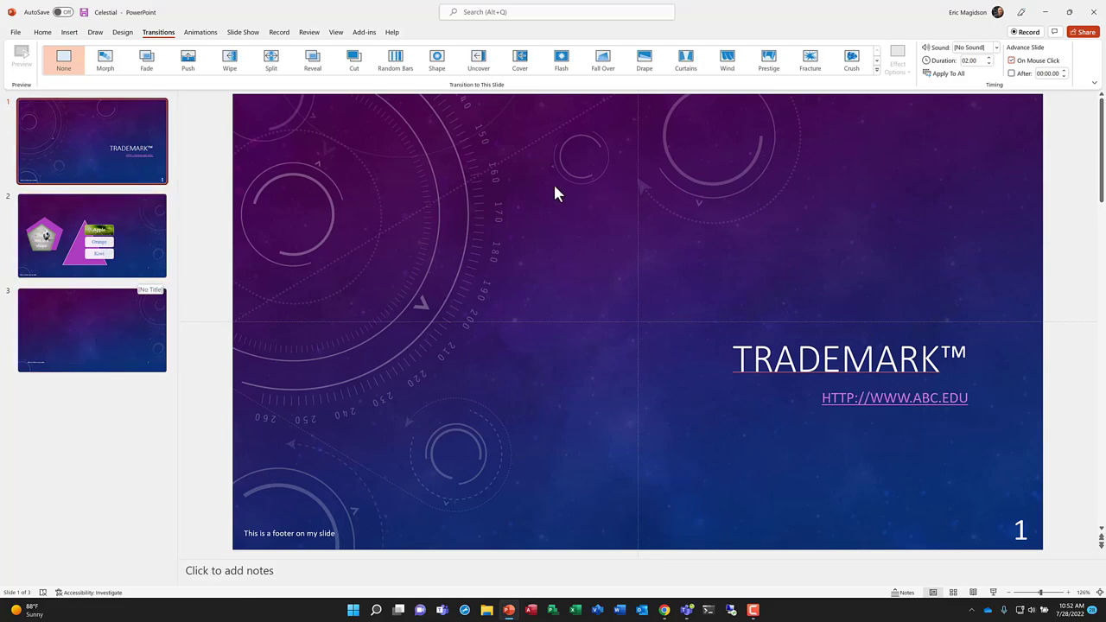
{"action": "left_click", "coordinate": [853, 62]}
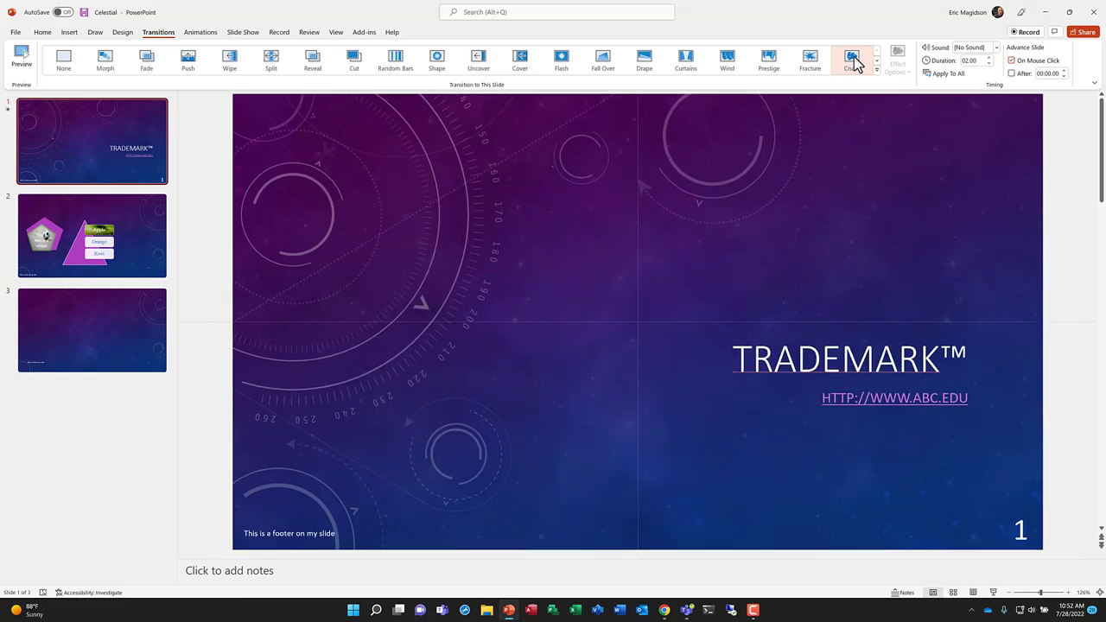
Set the Crush transition's duration to 6.75 seconds and preview it
{"action": "left_click", "coordinate": [990, 57]}
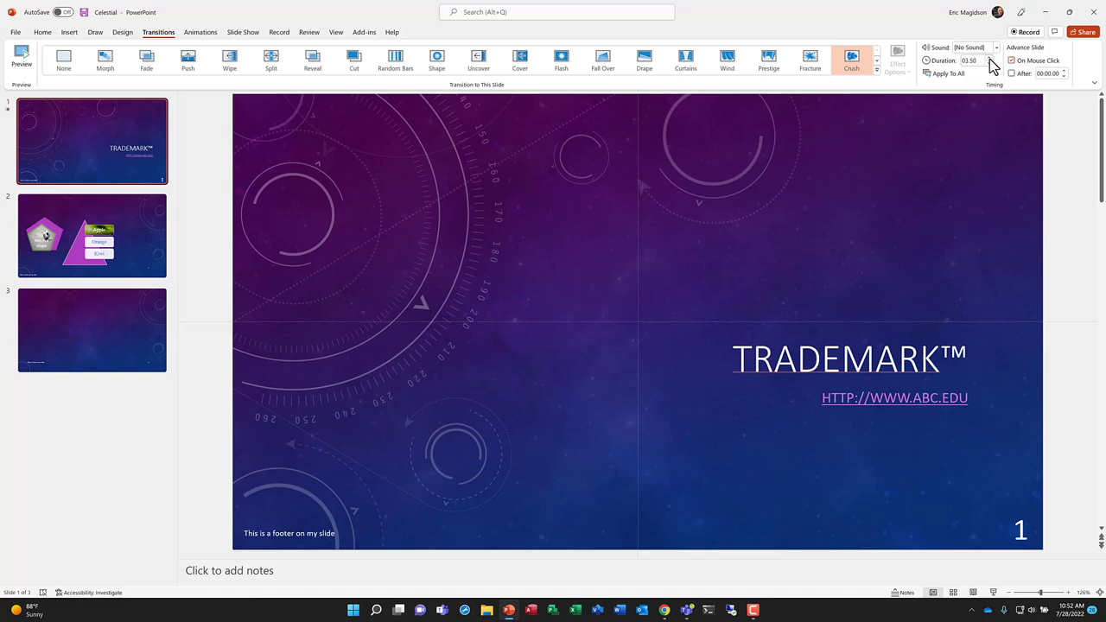
{"action": "left_click", "coordinate": [990, 58]}
{"action": "left_click", "coordinate": [22, 56]}
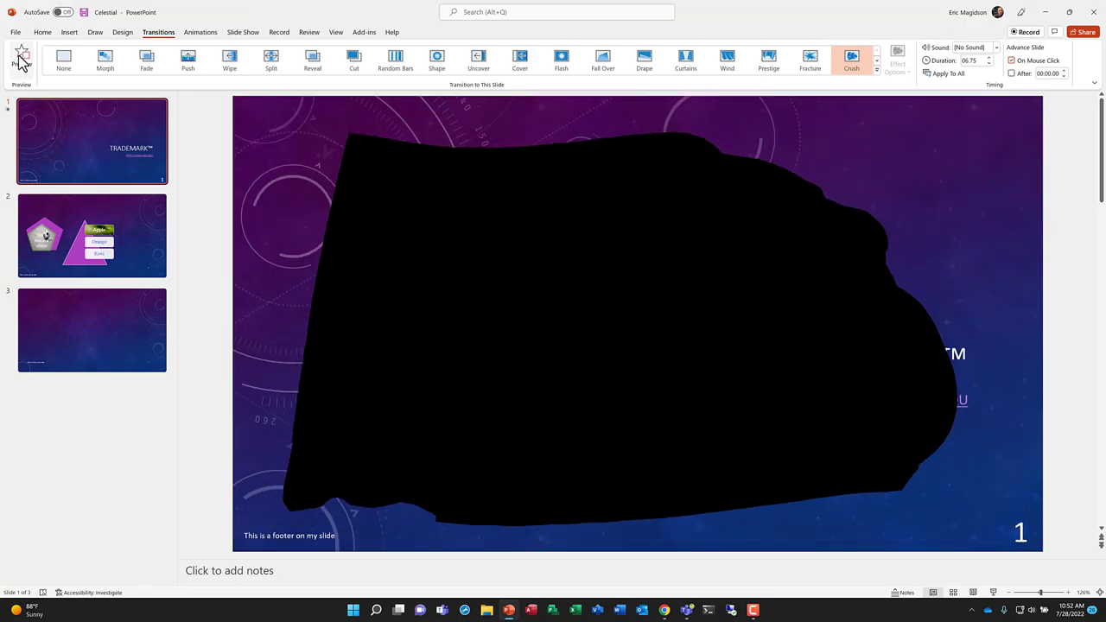